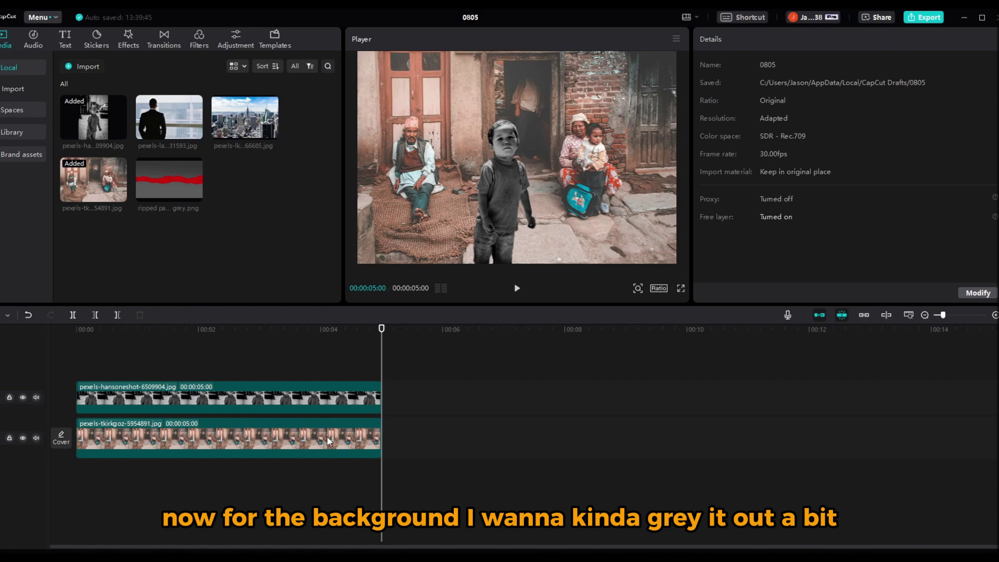
- Apply the first Fade filter from a greyscale search to the background street clip and set its strength to 36
{"action": "left_click", "coordinate": [297, 442]}
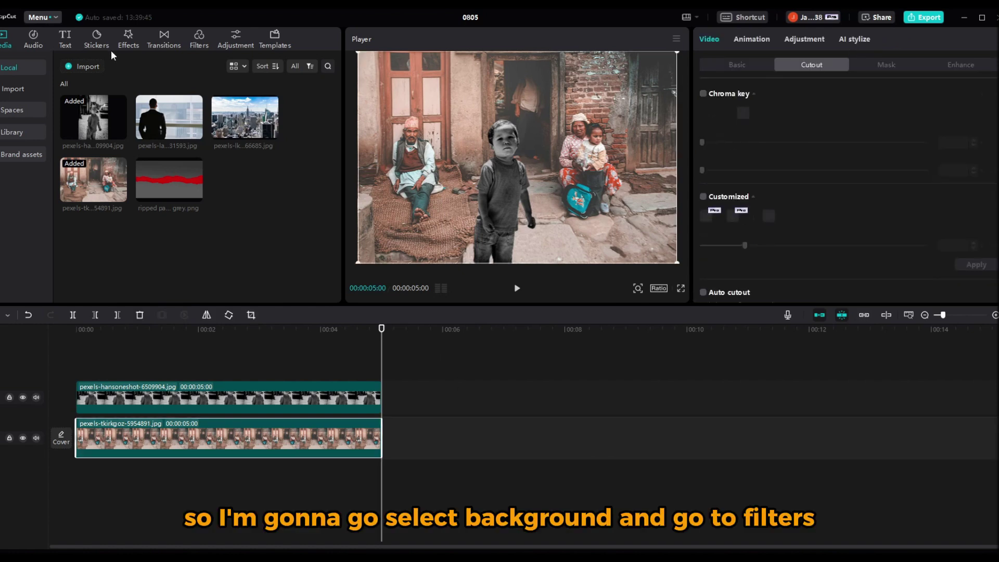
{"action": "left_click", "coordinate": [200, 40]}
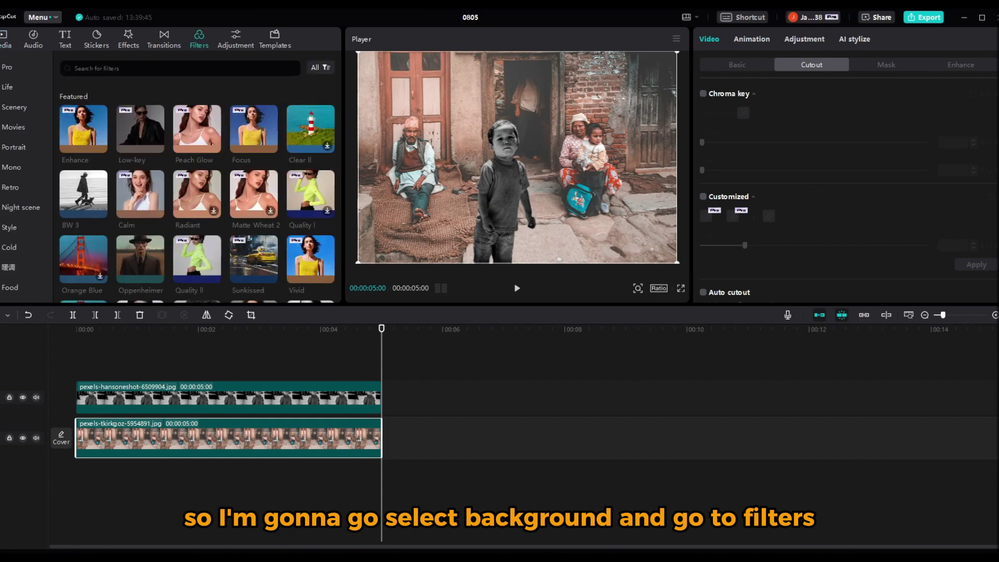
{"action": "left_click", "coordinate": [151, 68]}
{"action": "type", "text": "grey"}
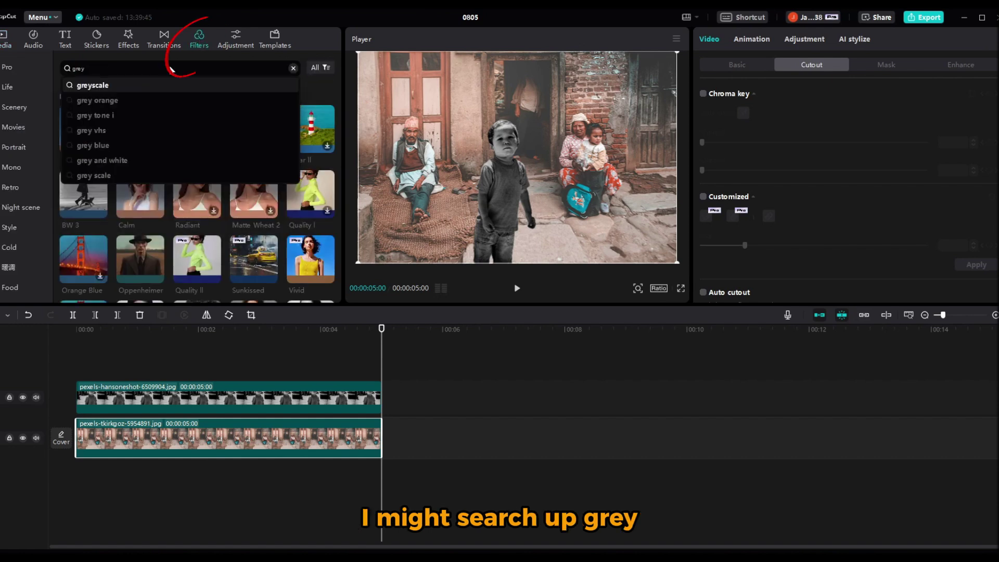
{"action": "left_click", "coordinate": [151, 84]}
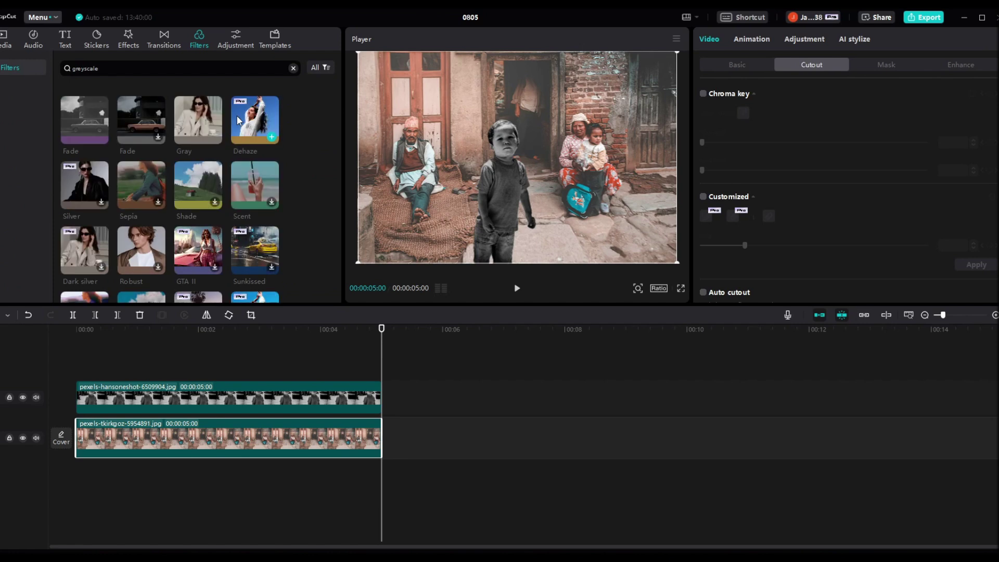
{"action": "left_click_drag", "start_coordinate": [78, 113], "coordinate": [106, 423]}
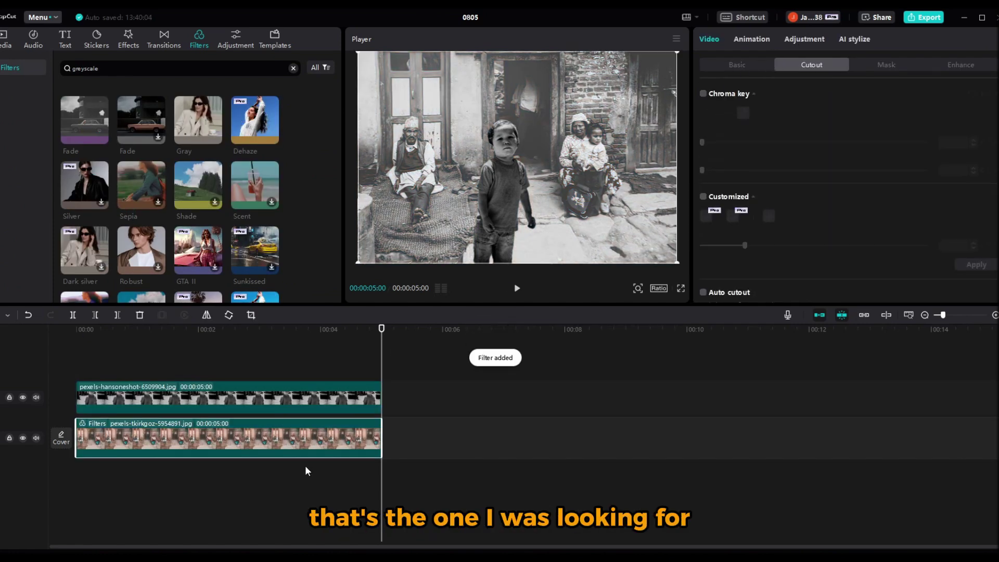
{"action": "left_click", "coordinate": [738, 65]}
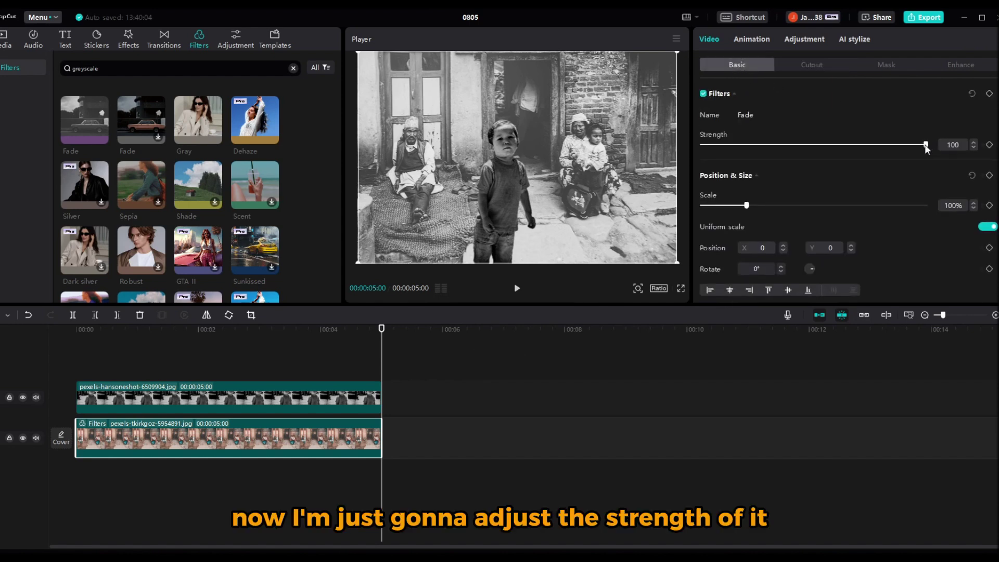
{"action": "left_click_drag", "start_coordinate": [861, 148], "coordinate": [783, 158]}
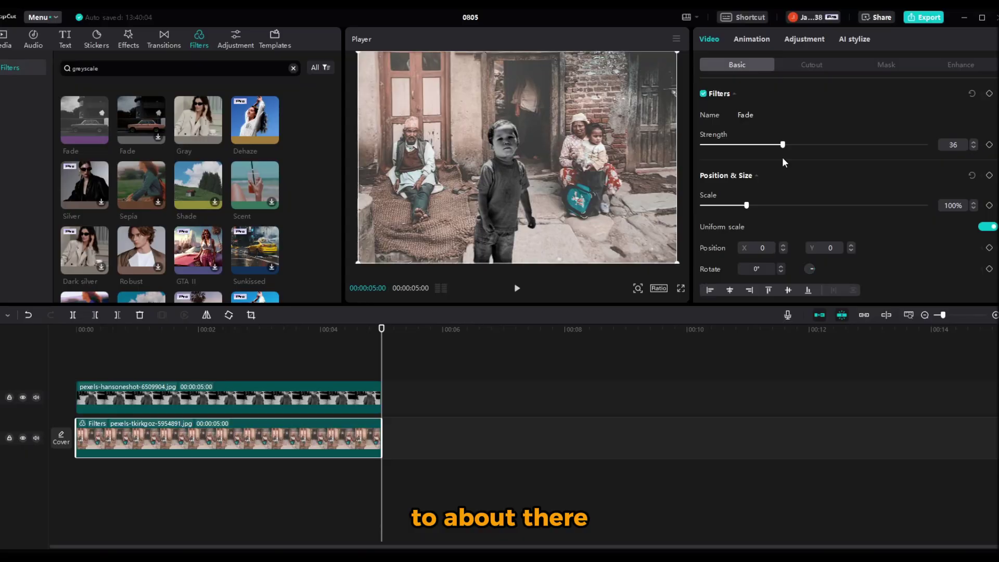
- Adjust the background clip's lightness with contrast 5 and blacks -7
{"action": "left_click", "coordinate": [794, 39]}
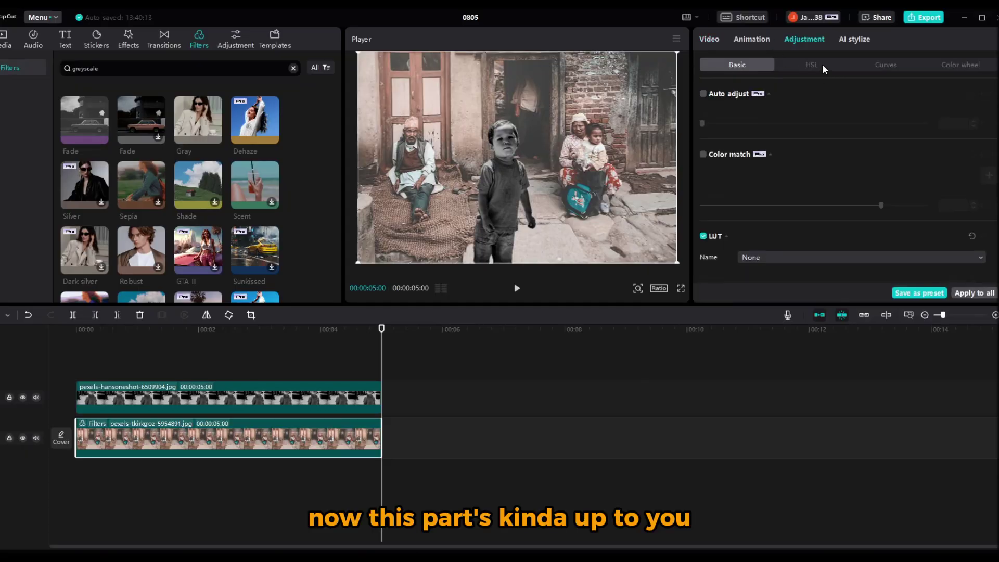
{"action": "scroll", "coordinate": [856, 114], "scroll_direction": "down", "scroll_amount": 5}
{"action": "scroll", "coordinate": [855, 134], "scroll_direction": "up", "scroll_amount": 1}
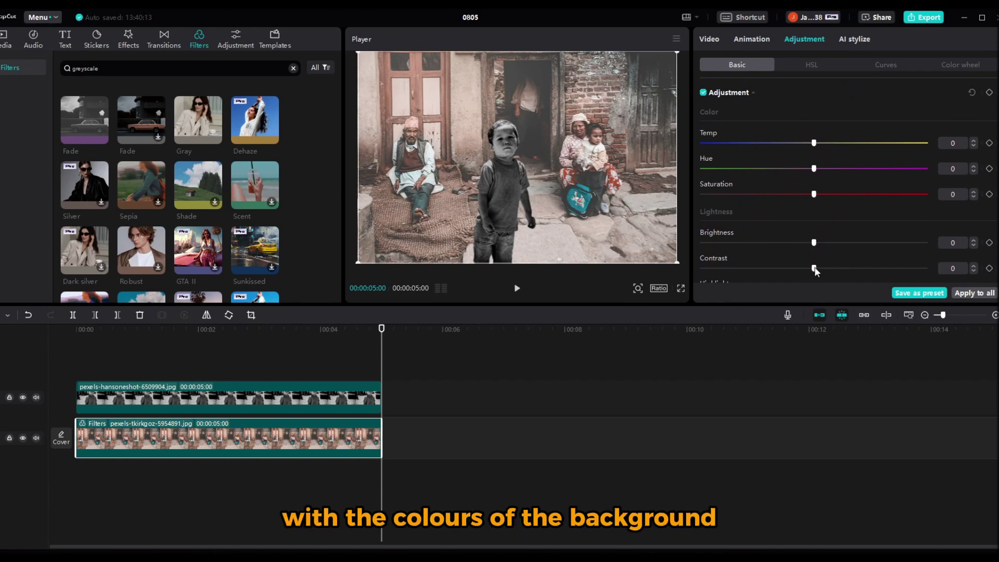
{"action": "left_click_drag", "start_coordinate": [816, 268], "coordinate": [797, 254]}
{"action": "scroll", "coordinate": [830, 251], "scroll_direction": "down", "scroll_amount": 5}
{"action": "scroll", "coordinate": [837, 219], "scroll_direction": "down", "scroll_amount": 2}
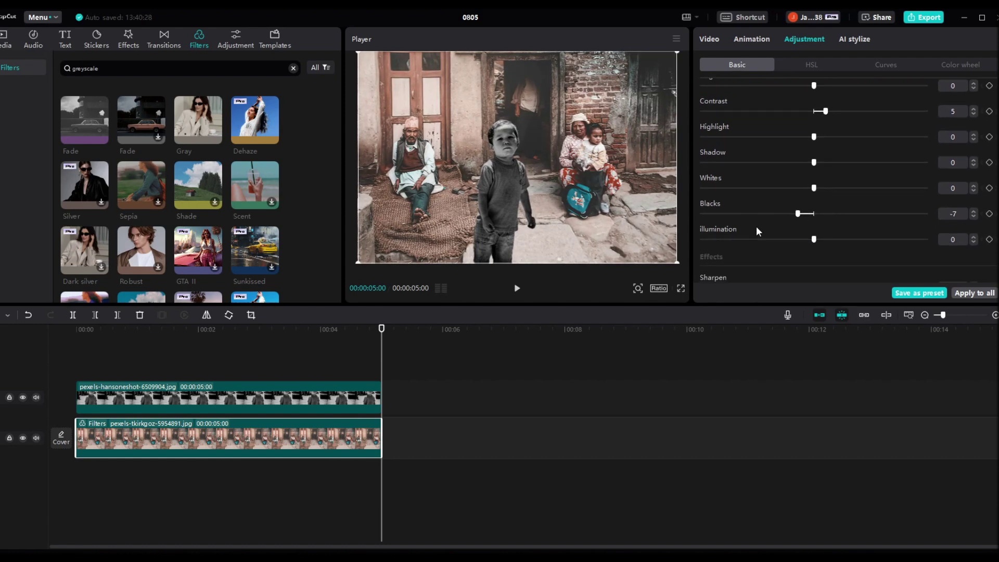
- Set the boy cutout clip's colour temperature to 20 and its blacks to -9
{"action": "left_click", "coordinate": [503, 171]}
{"action": "scroll", "coordinate": [832, 142], "scroll_direction": "down", "scroll_amount": 3}
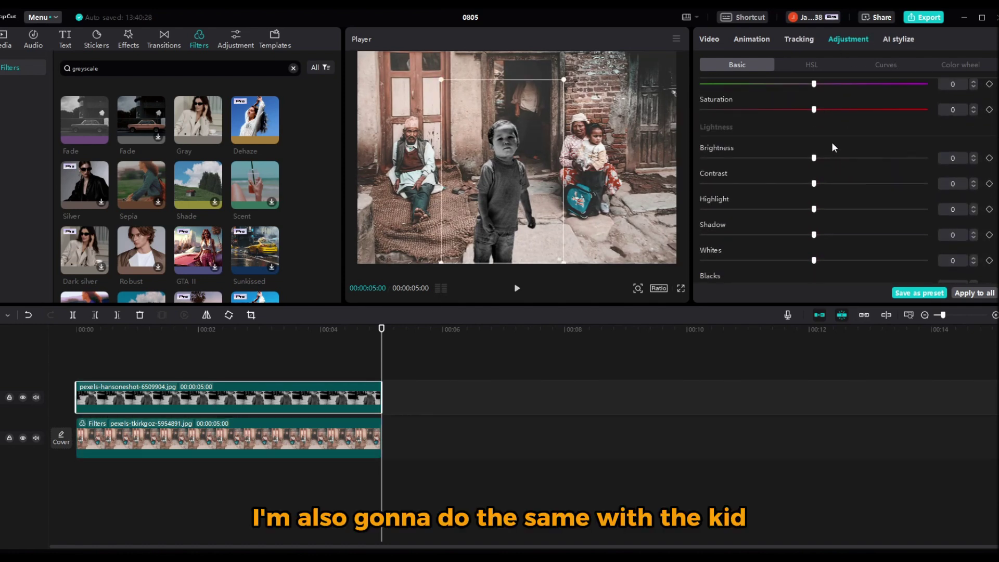
{"action": "scroll", "coordinate": [832, 142], "scroll_direction": "up", "scroll_amount": 2}
{"action": "left_click_drag", "start_coordinate": [814, 98], "coordinate": [835, 104]}
{"action": "mouse_move", "coordinate": [814, 150]}
{"action": "left_mouse_down"}
{"action": "mouse_move", "coordinate": [787, 150]}
{"action": "mouse_move", "coordinate": [859, 151]}
{"action": "mouse_move", "coordinate": [814, 150]}
{"action": "left_mouse_up"}
{"action": "left_click_drag", "start_coordinate": [836, 98], "coordinate": [858, 100]}
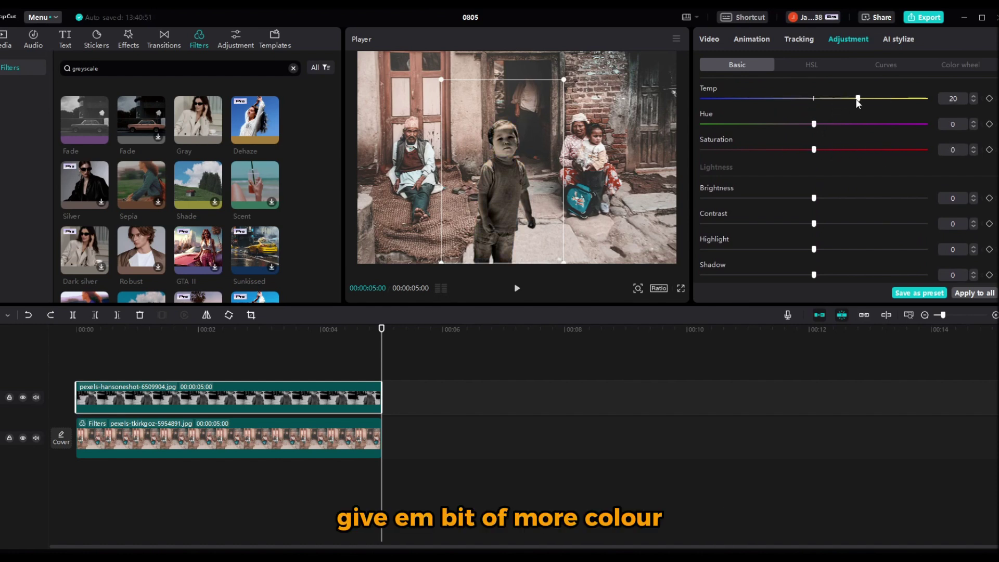
{"action": "scroll", "coordinate": [814, 251], "scroll_direction": "down", "scroll_amount": 3}
{"action": "left_click_drag", "start_coordinate": [814, 246], "coordinate": [795, 245]}
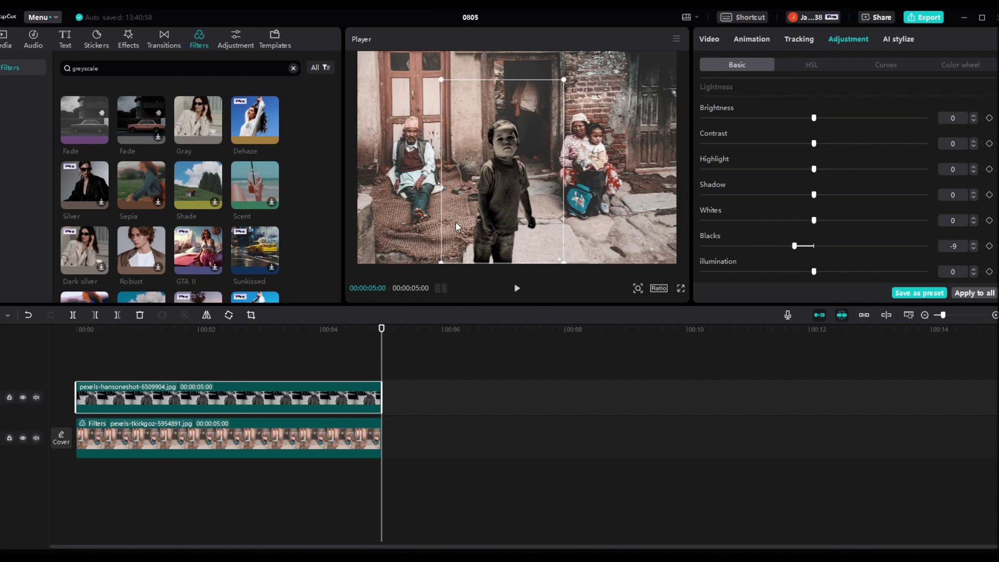
{"action": "left_click", "coordinate": [398, 352]}
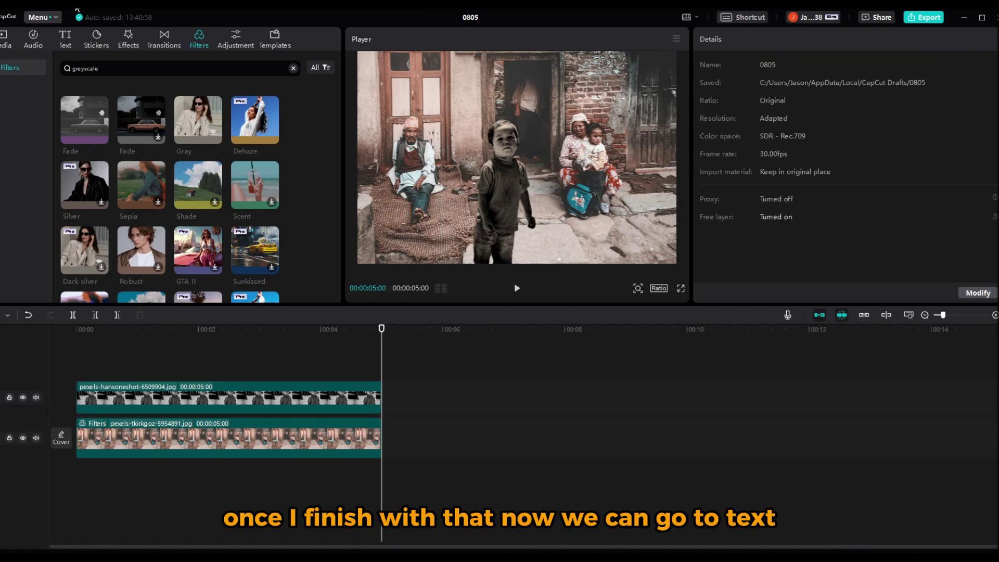
- Add a default text clip above the boy clip from 00:00, reading "HOW DOES / A BOY" on two lines in the Resolve font
{"action": "left_click", "coordinate": [66, 38]}
{"action": "left_click_drag", "start_coordinate": [98, 104], "coordinate": [79, 374]}
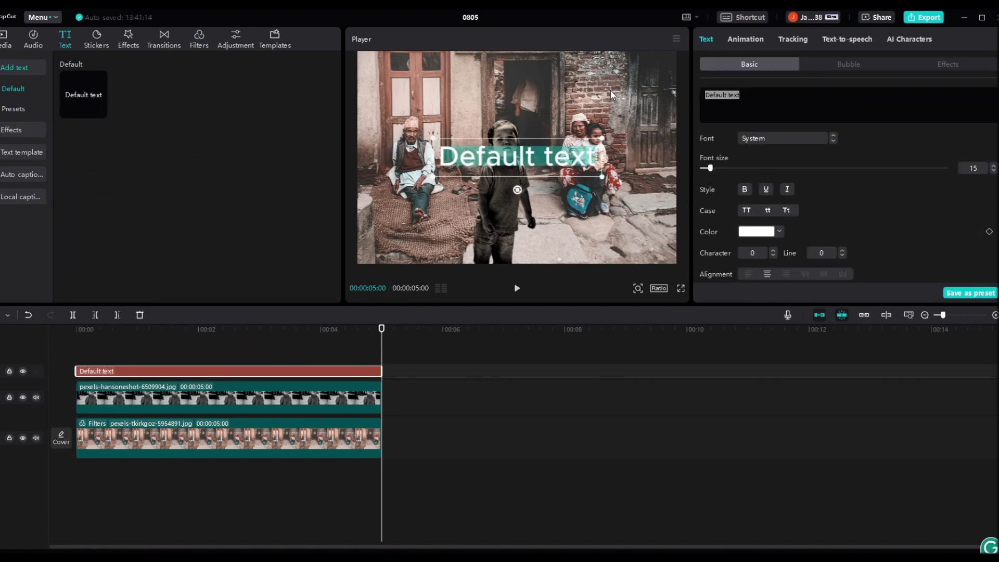
{"action": "type", "text": "HOW DOE"}
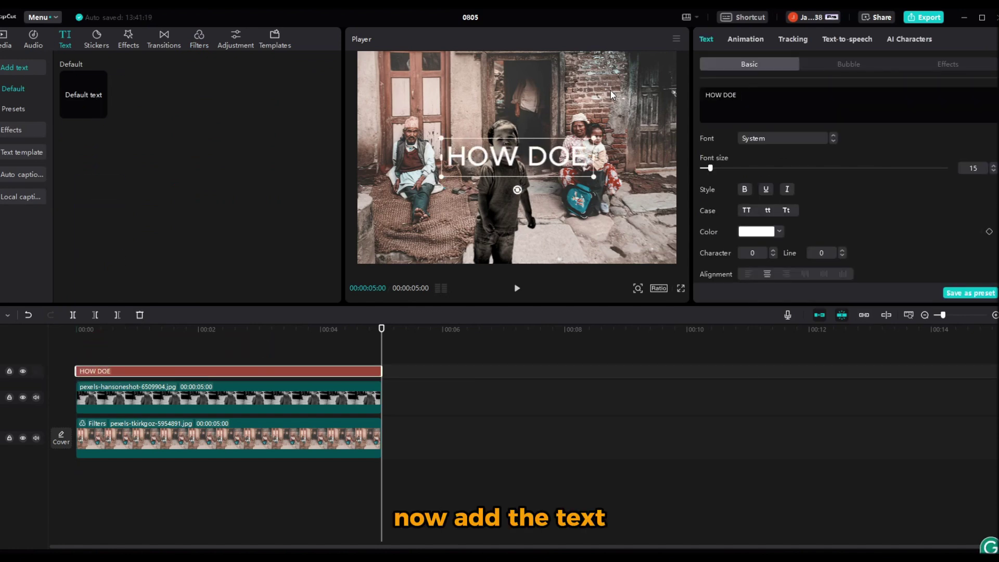
{"action": "type", "text": "S"}
{"action": "key", "text": "Return"}
{"action": "type", "text": "A BOY"}
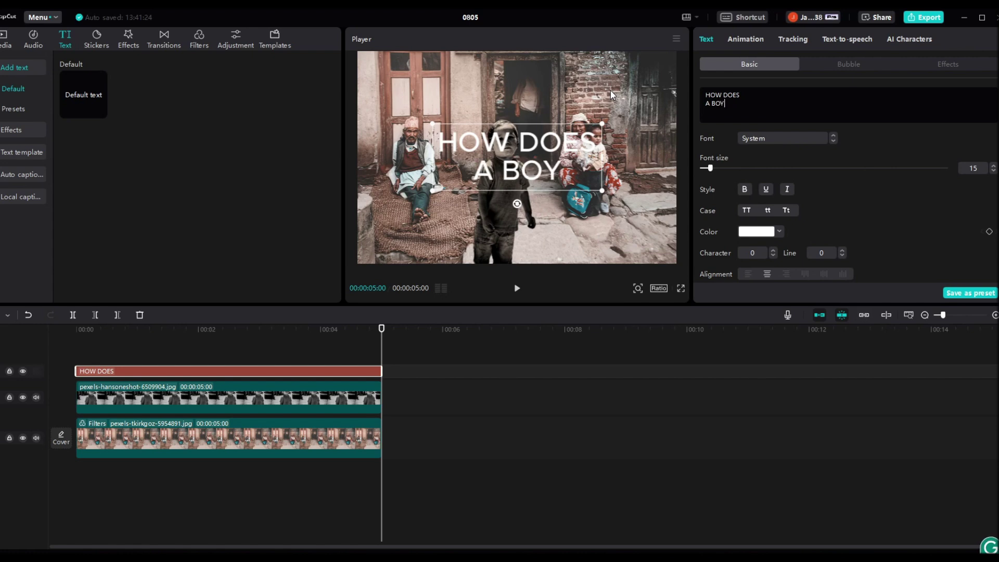
{"action": "left_click", "coordinate": [799, 136]}
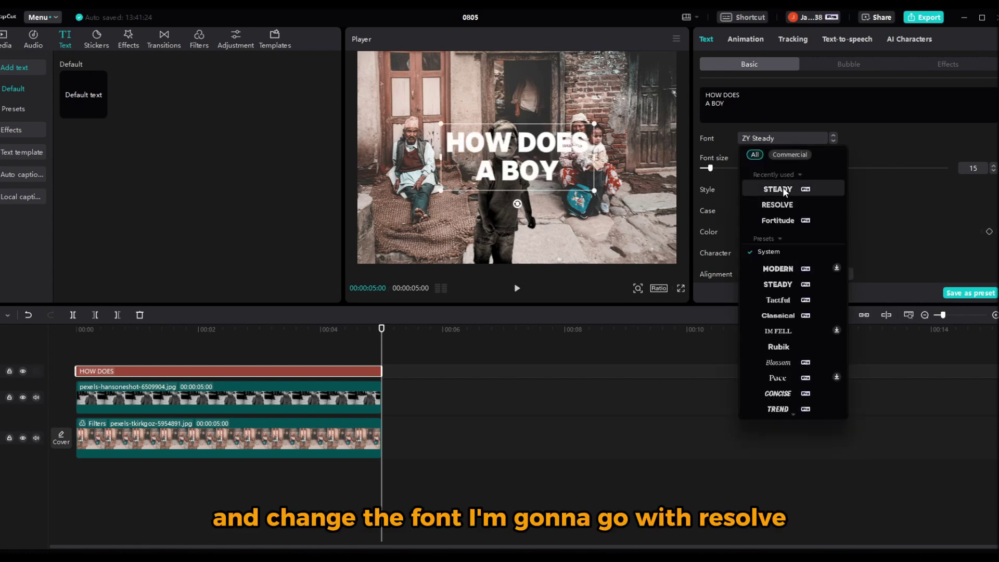
{"action": "left_click", "coordinate": [780, 205]}
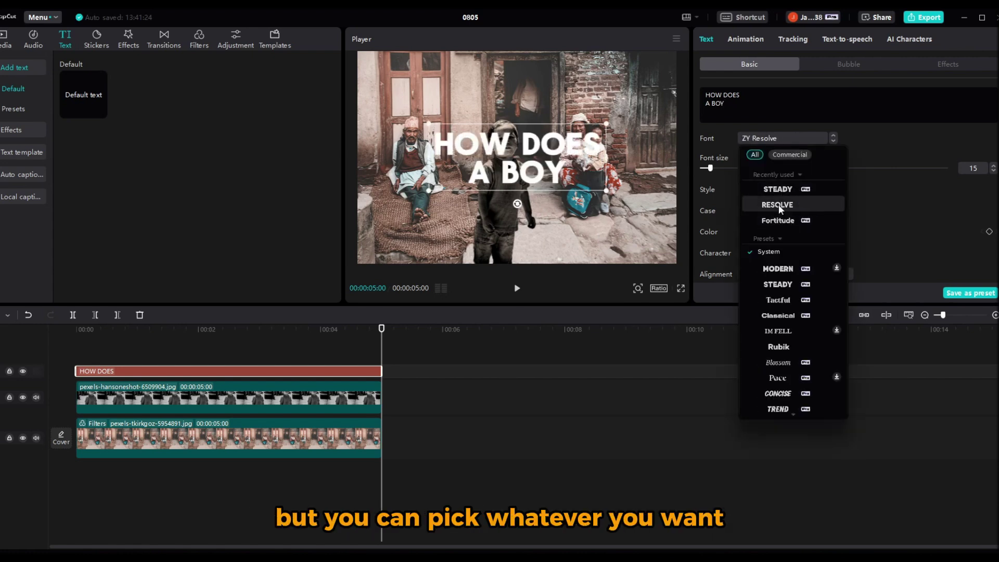
- Tilt the title slightly counterclockwise, enlarge it and move it up to the upper part of the frame
{"action": "left_click_drag", "start_coordinate": [518, 203], "coordinate": [527, 203]}
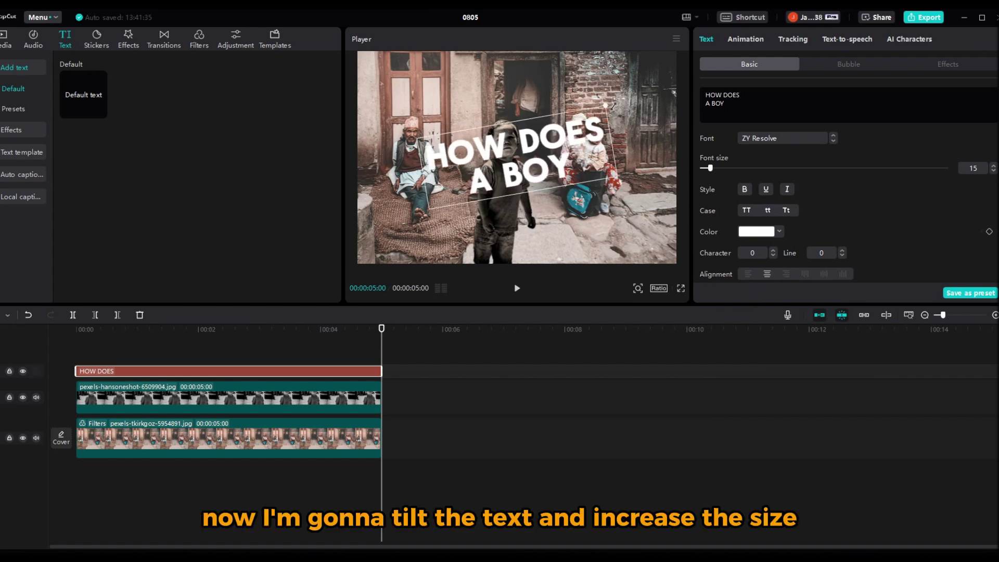
{"action": "left_click_drag", "start_coordinate": [613, 106], "coordinate": [639, 91]}
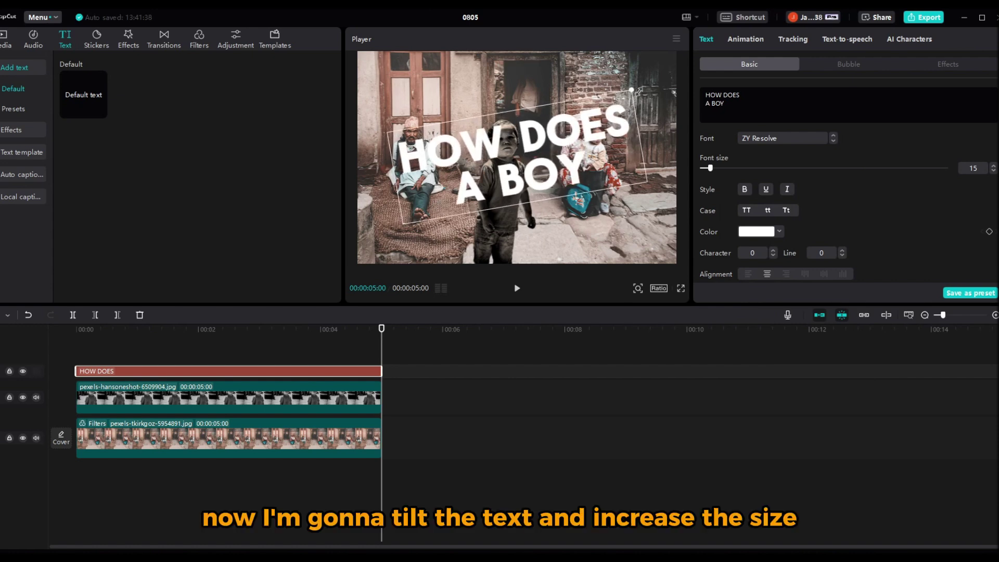
{"action": "left_click_drag", "start_coordinate": [577, 140], "coordinate": [571, 98]}
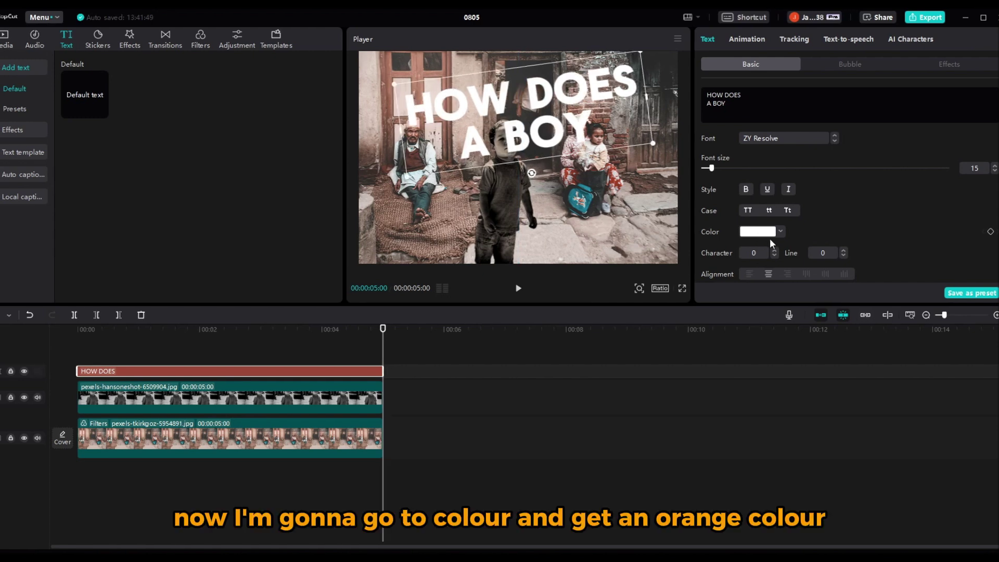
- Change the title's text colour to orange FF6C00
{"action": "left_click", "coordinate": [770, 233]}
{"action": "left_click", "coordinate": [741, 328]}
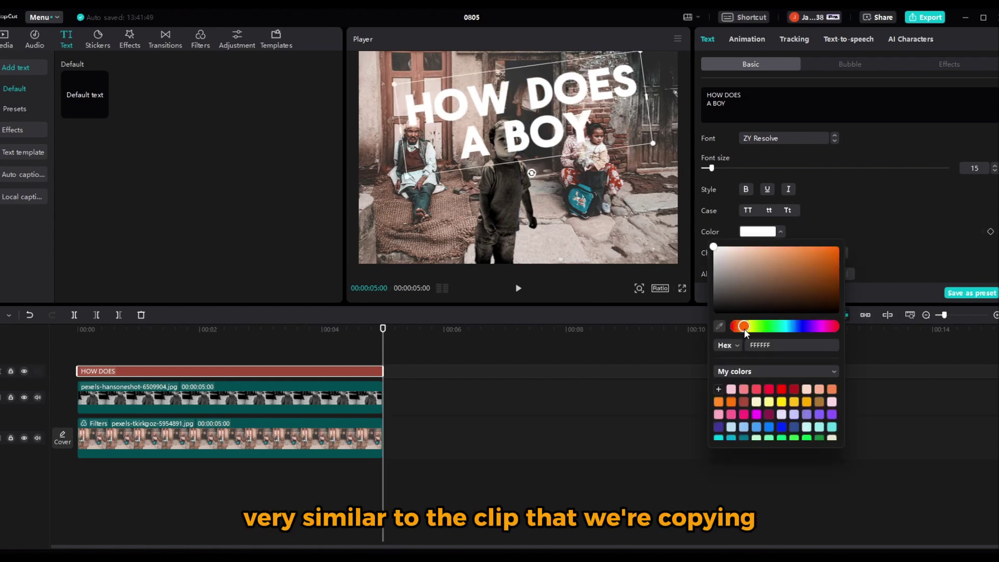
{"action": "left_click", "coordinate": [839, 245]}
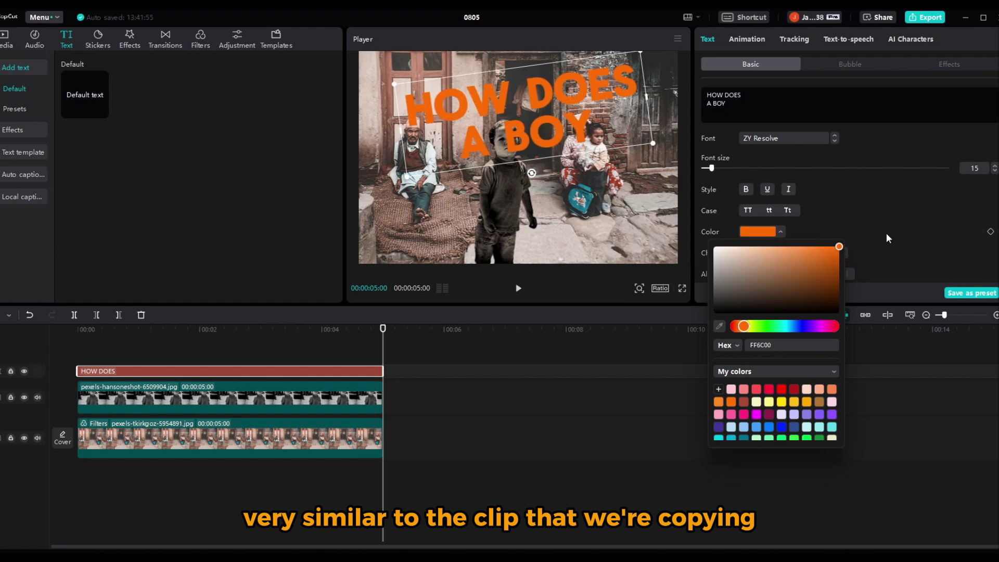
{"action": "left_click", "coordinate": [874, 217]}
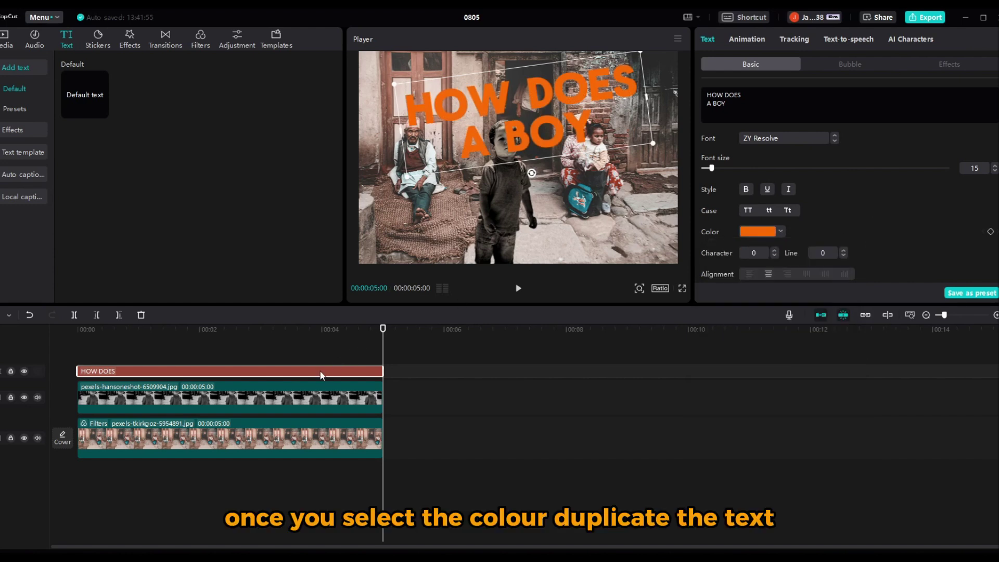
- Duplicate the title onto a track directly above and turn on the second glow style for the lower copy
{"action": "left_click_drag", "start_coordinate": [320, 370], "coordinate": [315, 353]}
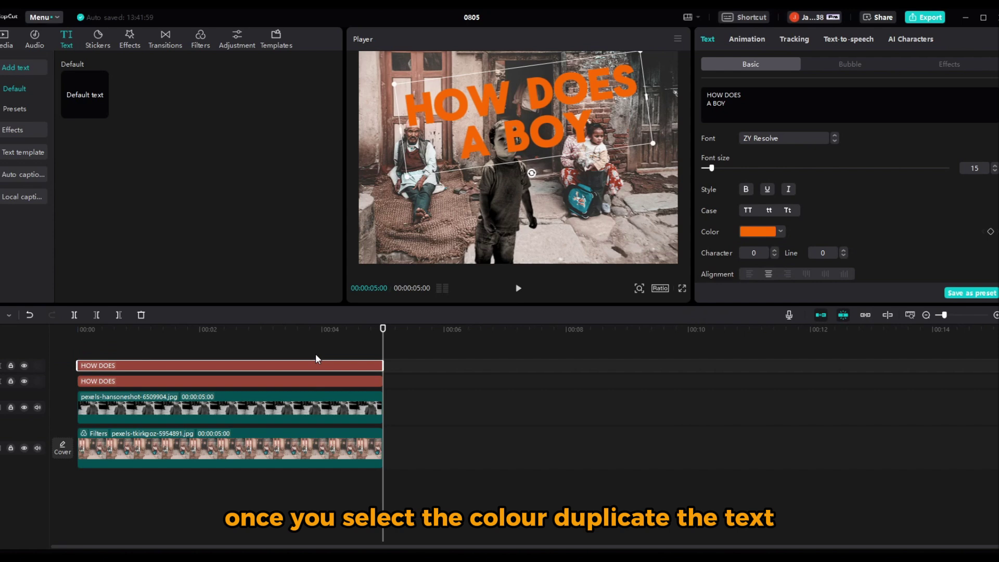
{"action": "left_click", "coordinate": [323, 381]}
{"action": "scroll", "coordinate": [797, 171], "scroll_direction": "down", "scroll_amount": 5}
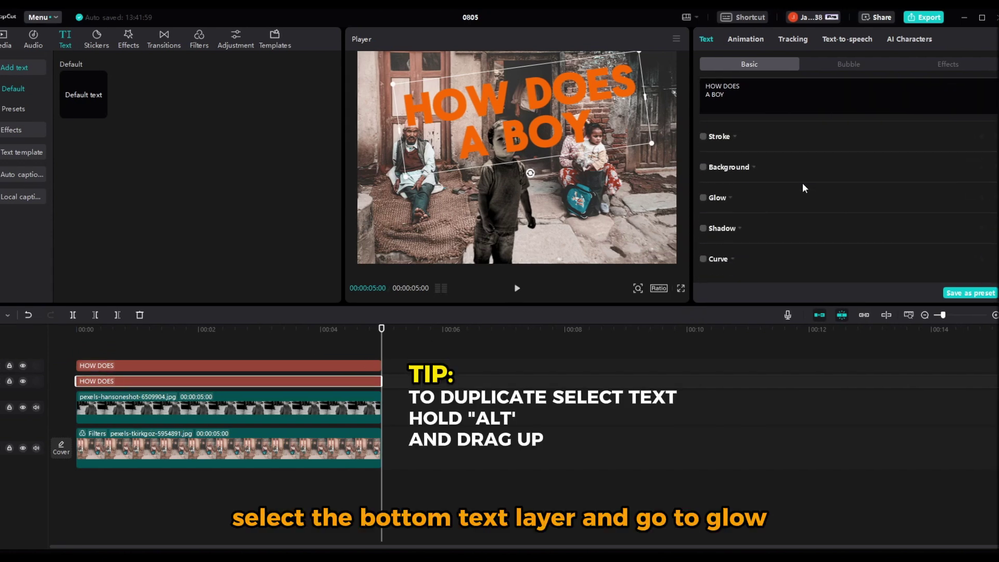
{"action": "left_click", "coordinate": [714, 202]}
{"action": "left_click", "coordinate": [766, 240]}
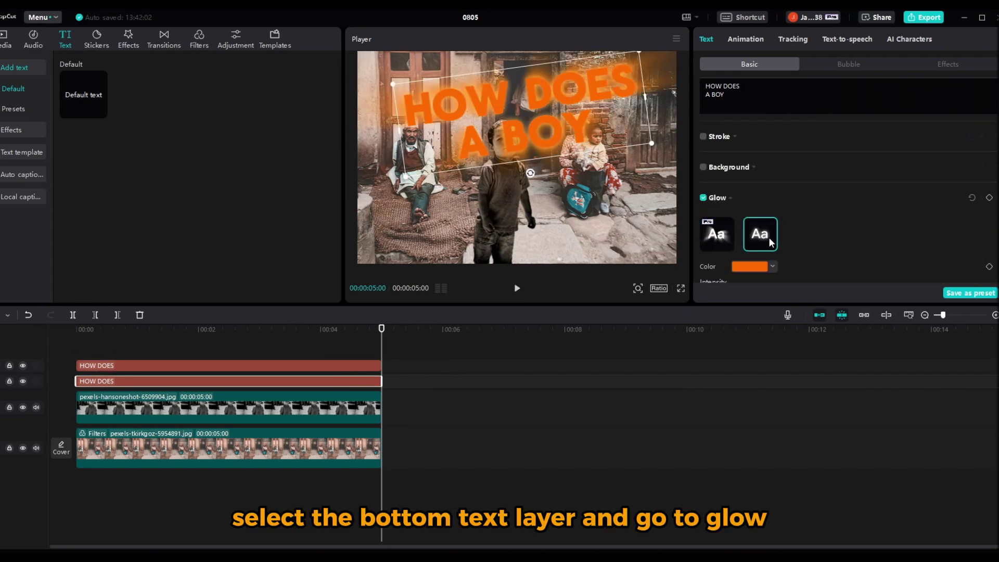
{"action": "scroll", "coordinate": [825, 223], "scroll_direction": "down", "scroll_amount": 1}
{"action": "scroll", "coordinate": [833, 225], "scroll_direction": "down", "scroll_amount": 1}
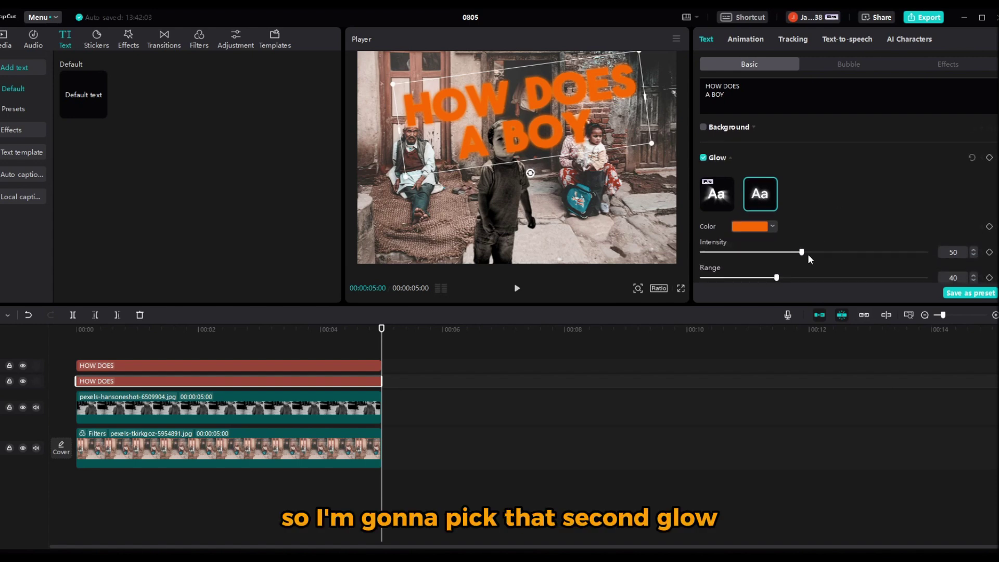
- Make the lower title's glow red with intensity 35 and range 50
{"action": "left_click", "coordinate": [774, 227]}
{"action": "left_click_drag", "start_coordinate": [740, 326], "coordinate": [733, 326]}
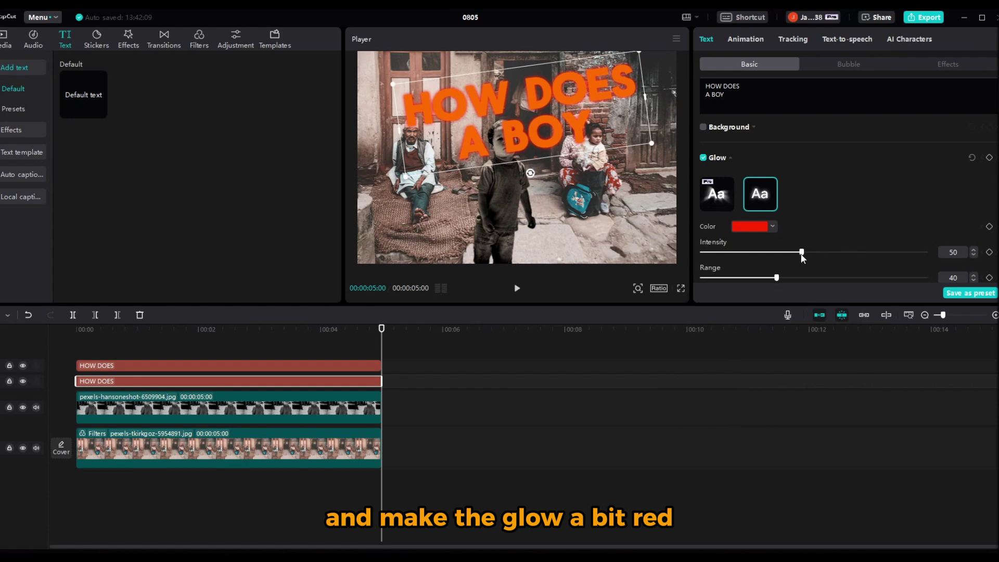
{"action": "left_click_drag", "start_coordinate": [801, 254], "coordinate": [766, 260]}
{"action": "left_click_drag", "start_coordinate": [777, 277], "coordinate": [801, 278]}
{"action": "scroll", "coordinate": [876, 226], "scroll_direction": "down", "scroll_amount": 1}
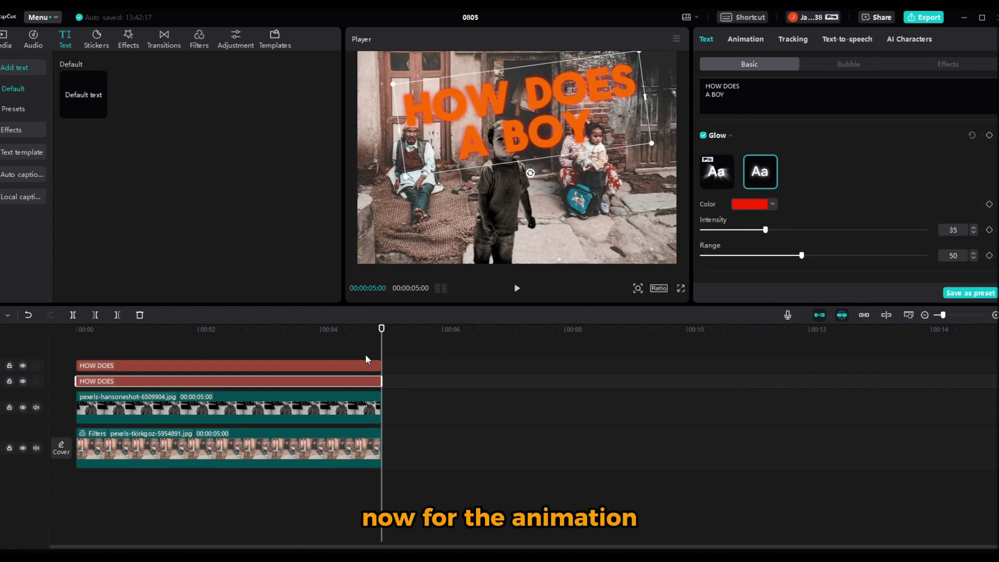
- Apply the Type 1 entrance animation to the upper title copy
{"action": "left_click", "coordinate": [317, 365]}
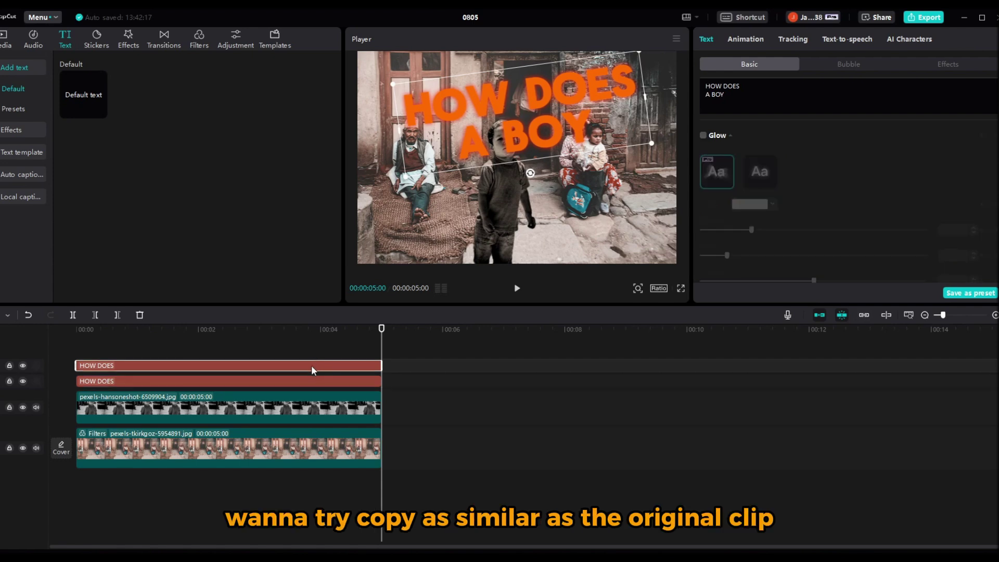
{"action": "left_click", "coordinate": [747, 39]}
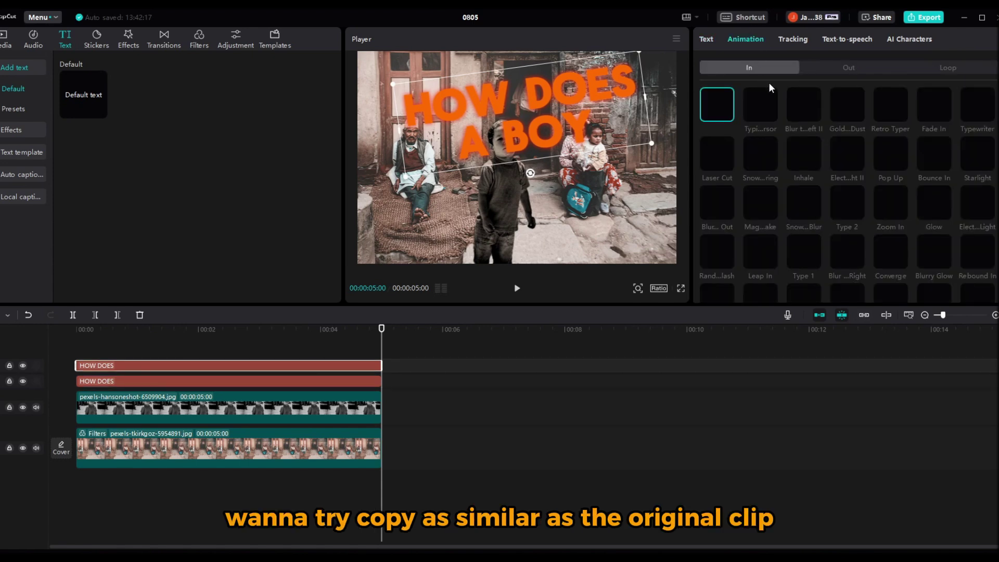
{"action": "left_click", "coordinate": [805, 254]}
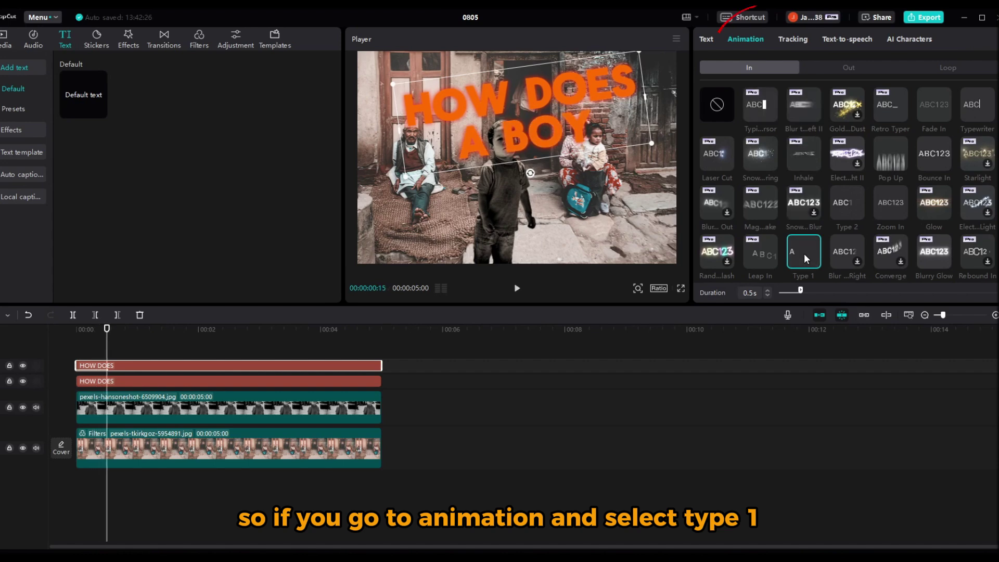
- Apply the Type 1 entrance animation to the lower HOW DOES A BOY title
{"action": "left_click", "coordinate": [308, 384]}
{"action": "left_click", "coordinate": [742, 38]}
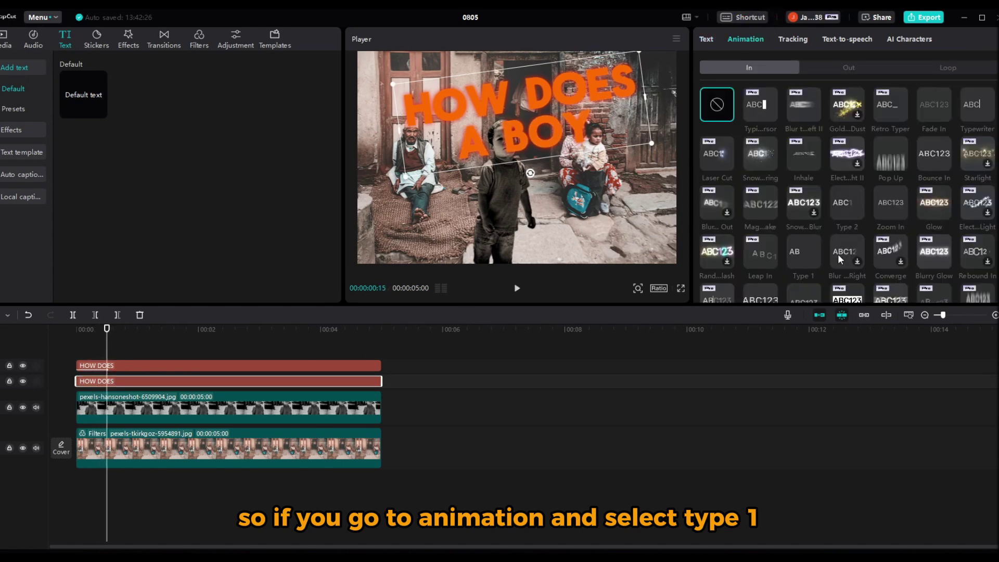
{"action": "left_click", "coordinate": [807, 261]}
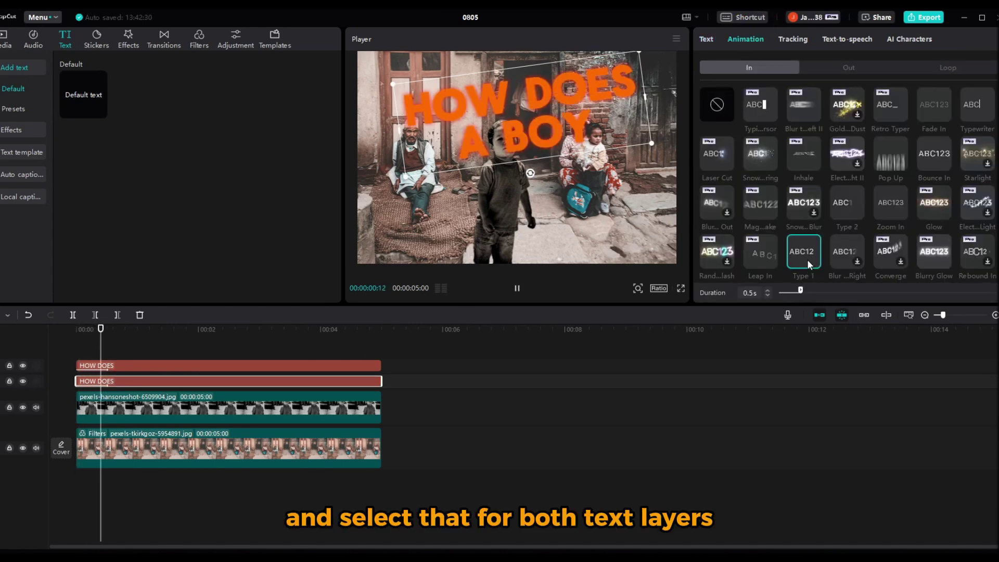
- Duplicate both title layers and place the copies after the originals on the same two tracks
{"action": "left_click", "coordinate": [336, 366]}
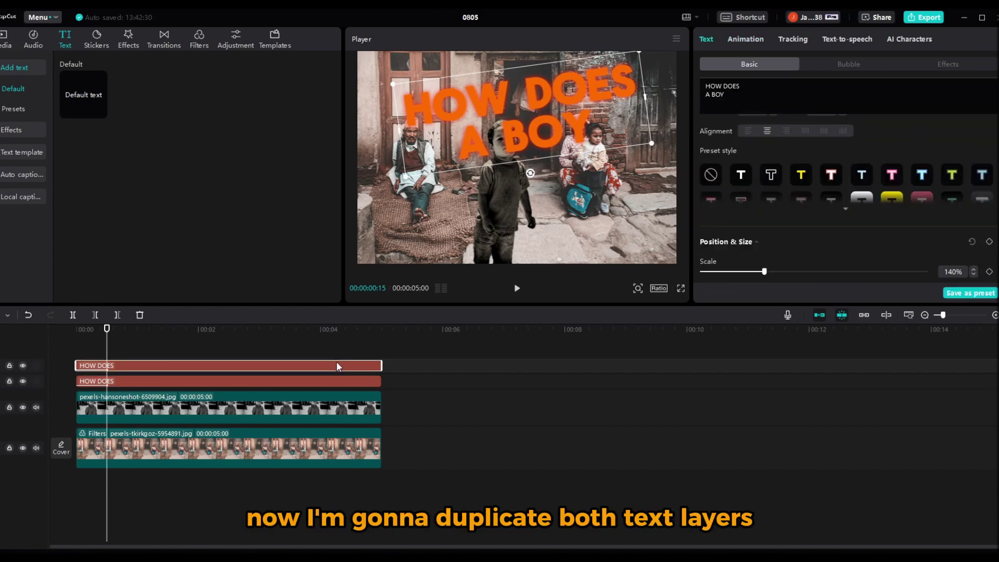
{"action": "key", "text": "ctrl+d"}
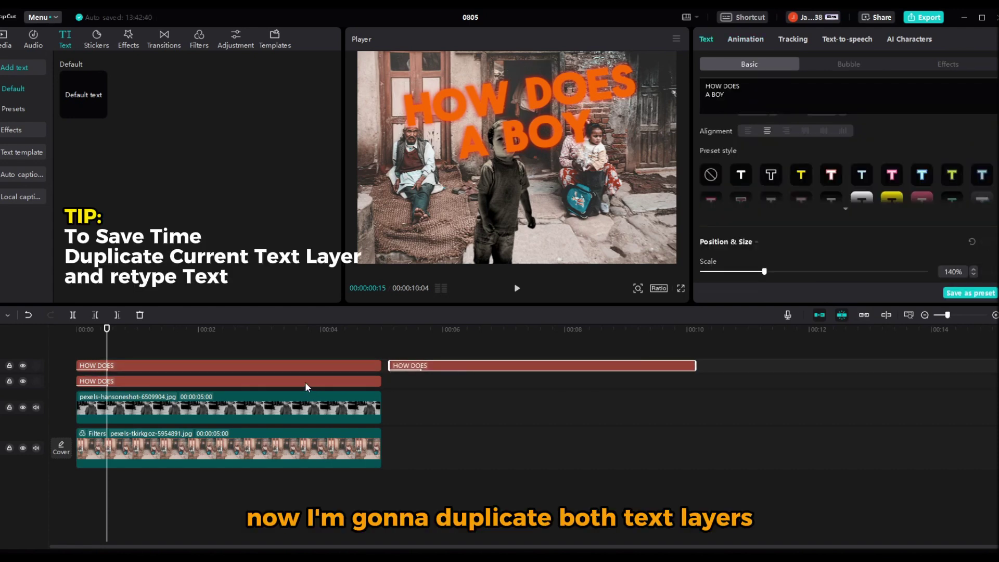
{"action": "left_click", "coordinate": [305, 382]}
{"action": "key", "text": "ctrl+d"}
{"action": "left_click_drag", "start_coordinate": [303, 382], "coordinate": [619, 381]}
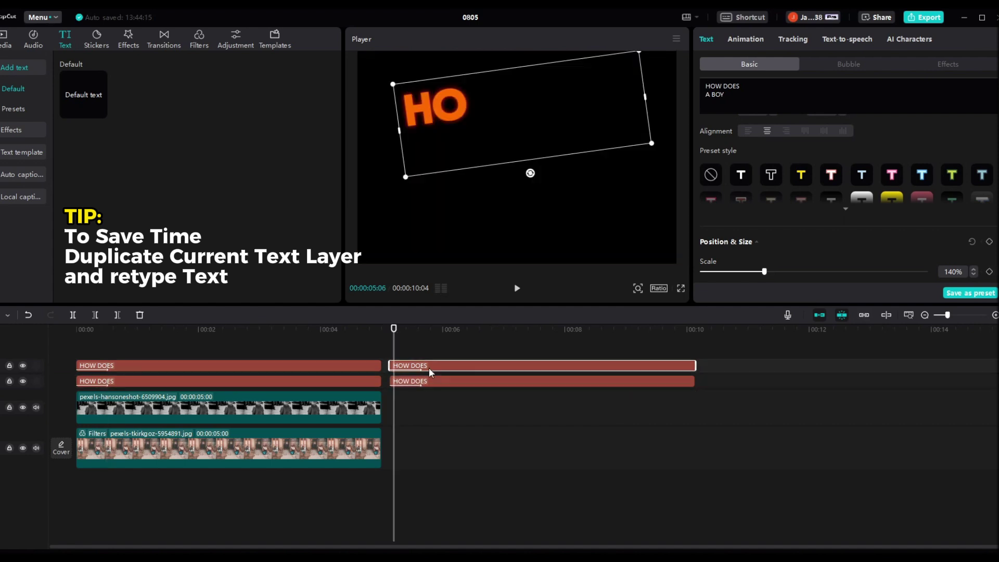
- Change the text of both duplicated titles to BORN INTO POVERTY on two lines
{"action": "key", "text": "ctrl+a"}
{"action": "type", "text": "BORN INTO"}
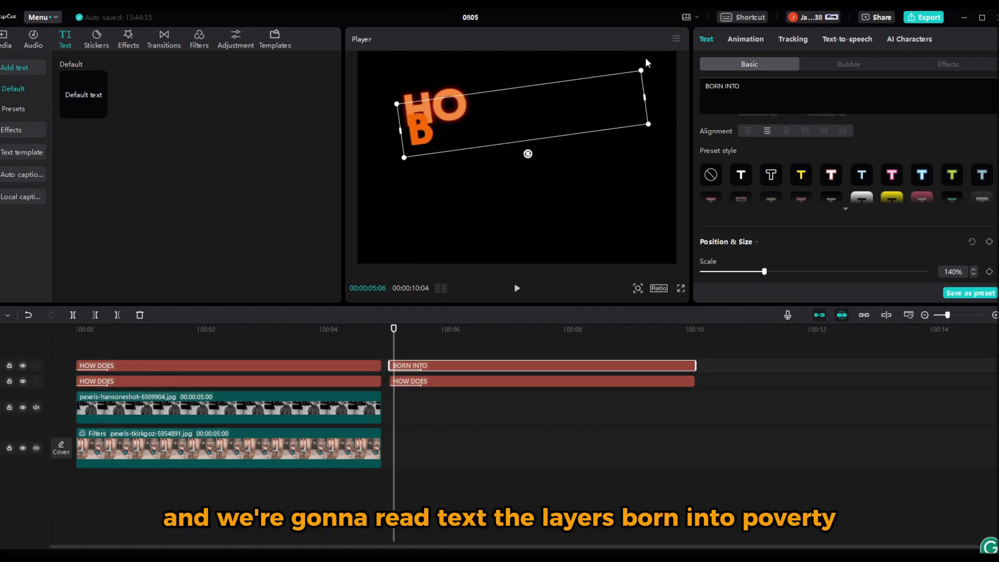
{"action": "key", "text": "Return"}
{"action": "type", "text": "POVERTY"}
{"action": "key", "text": "ctrl+a"}
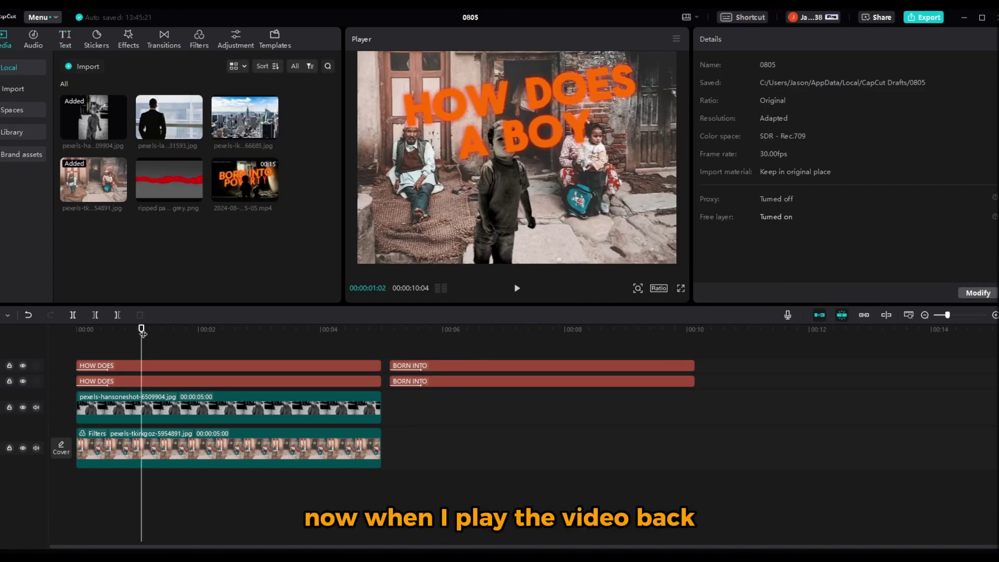
- Place the boy cutout above both title tracks so he stands in front of the text, and check the layering
{"action": "left_click_drag", "start_coordinate": [142, 331], "coordinate": [175, 344]}
{"action": "left_click", "coordinate": [286, 364]}
{"action": "left_click", "coordinate": [289, 381], "text": "ctrl"}
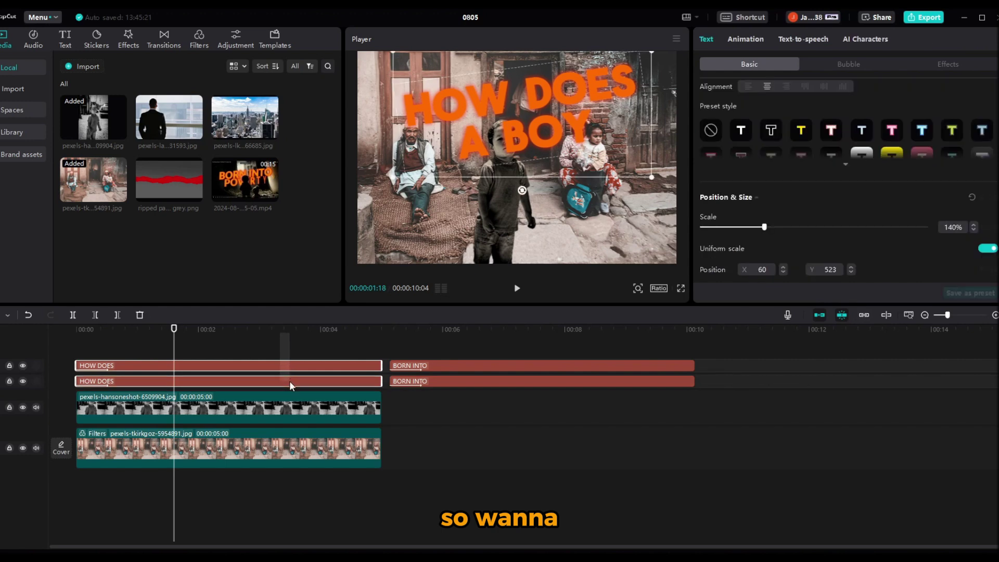
{"action": "mouse_move", "coordinate": [282, 364]}
{"action": "left_mouse_down"}
{"action": "mouse_move", "coordinate": [295, 397]}
{"action": "mouse_move", "coordinate": [296, 348]}
{"action": "left_mouse_up"}
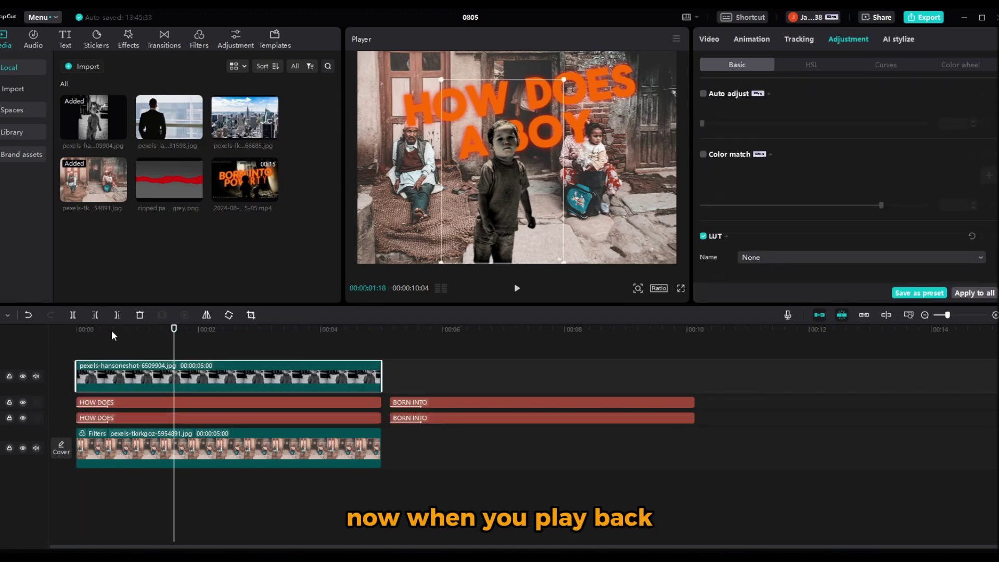
{"action": "left_click", "coordinate": [82, 330]}
{"action": "left_click", "coordinate": [261, 344]}
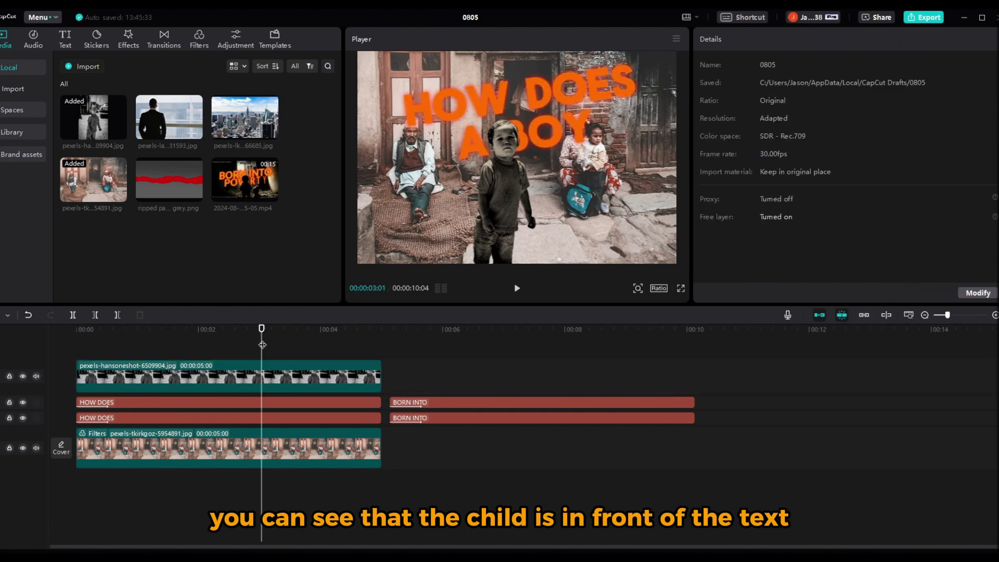
- Add a default text clip on a new track above the boy cutout and replace its text with two dashes
{"action": "left_click", "coordinate": [96, 345]}
{"action": "left_click", "coordinate": [65, 39]}
{"action": "left_click_drag", "start_coordinate": [84, 94], "coordinate": [76, 354]}
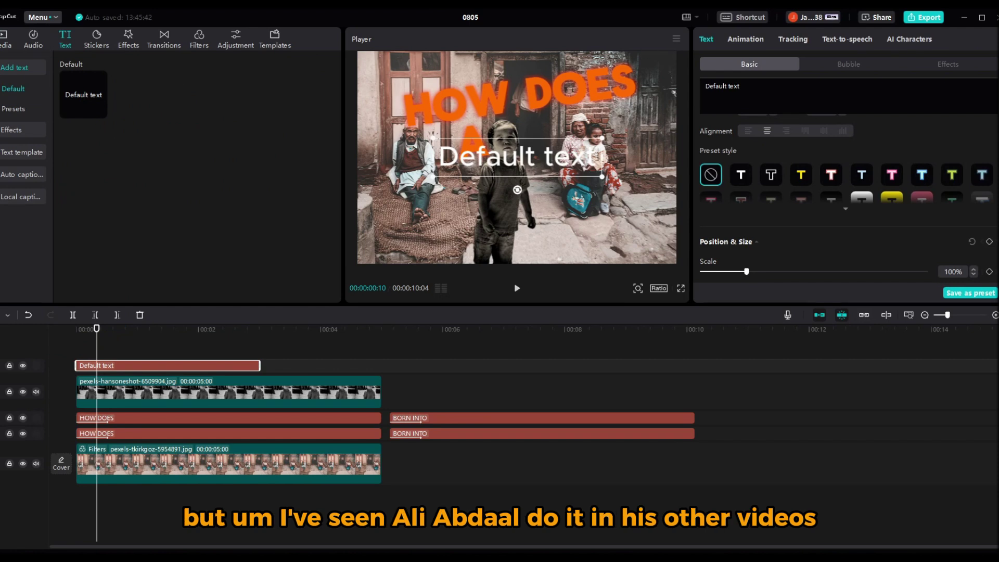
{"action": "type", "text": "--"}
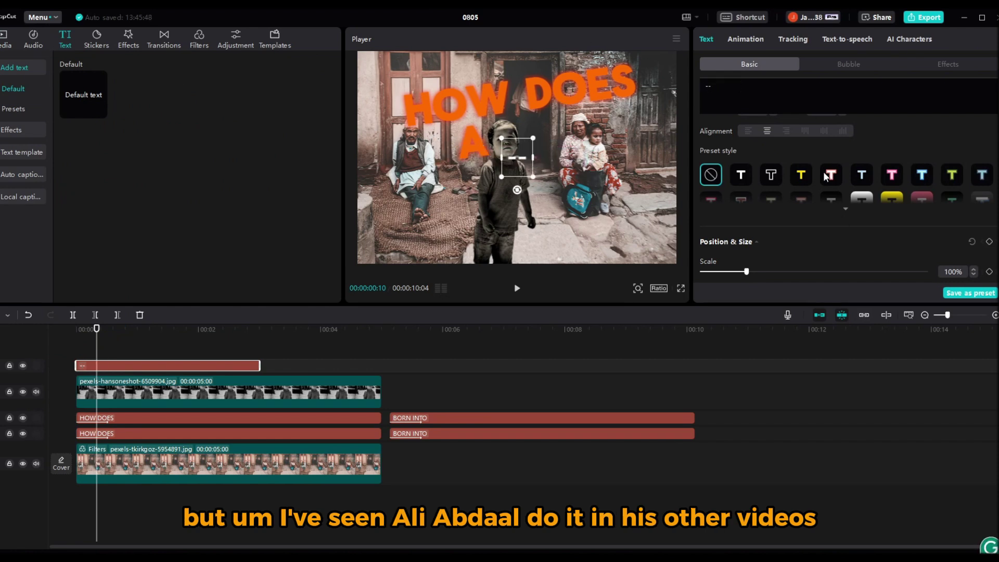
- Set the dash text's character spacing to -3 and its colour to dark red
{"action": "scroll", "coordinate": [824, 171], "scroll_direction": "down", "scroll_amount": 3}
{"action": "scroll", "coordinate": [791, 245], "scroll_direction": "down", "scroll_amount": 4}
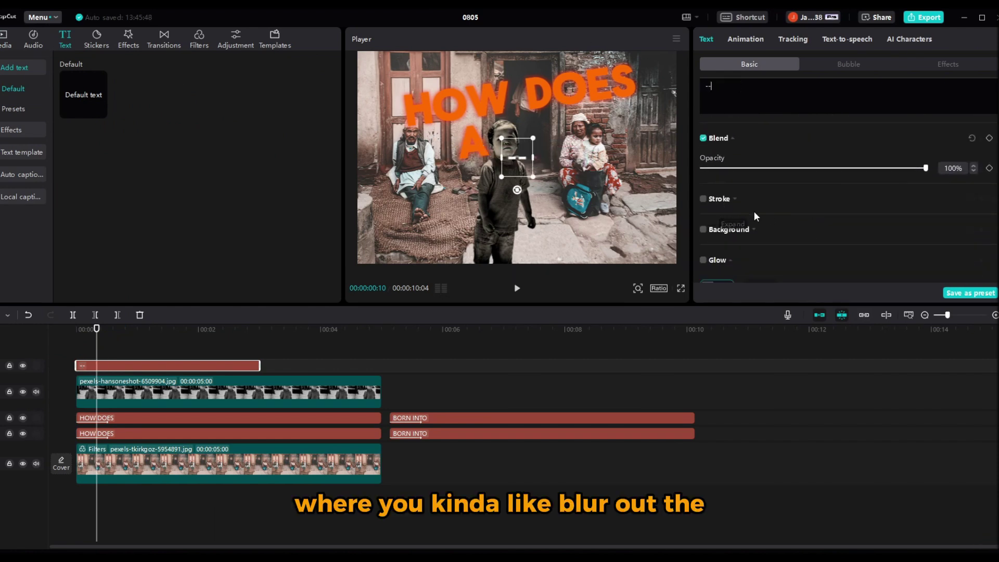
{"action": "scroll", "coordinate": [757, 206], "scroll_direction": "up", "scroll_amount": 2}
{"action": "scroll", "coordinate": [776, 204], "scroll_direction": "up", "scroll_amount": 5}
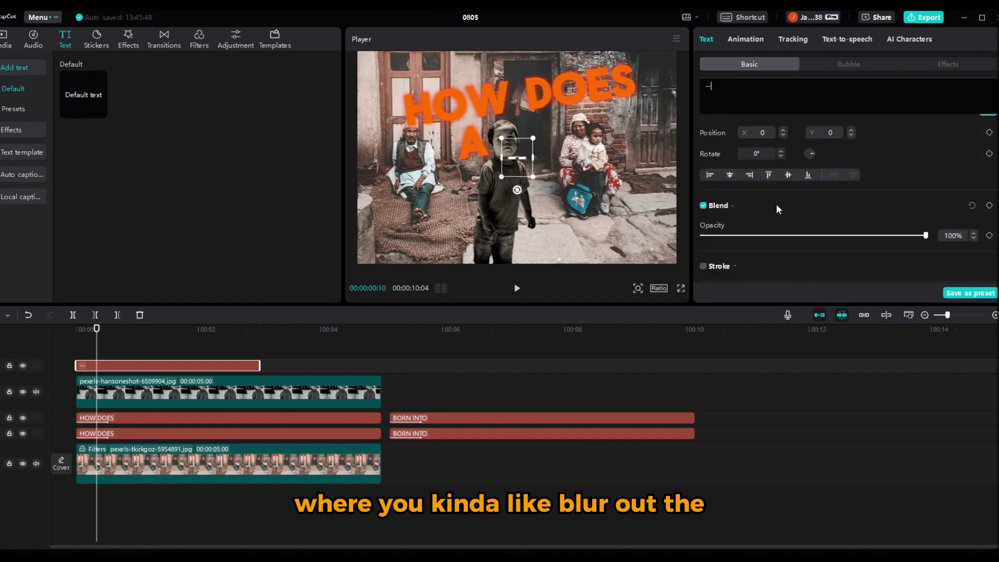
{"action": "scroll", "coordinate": [776, 204], "scroll_direction": "down", "scroll_amount": 1}
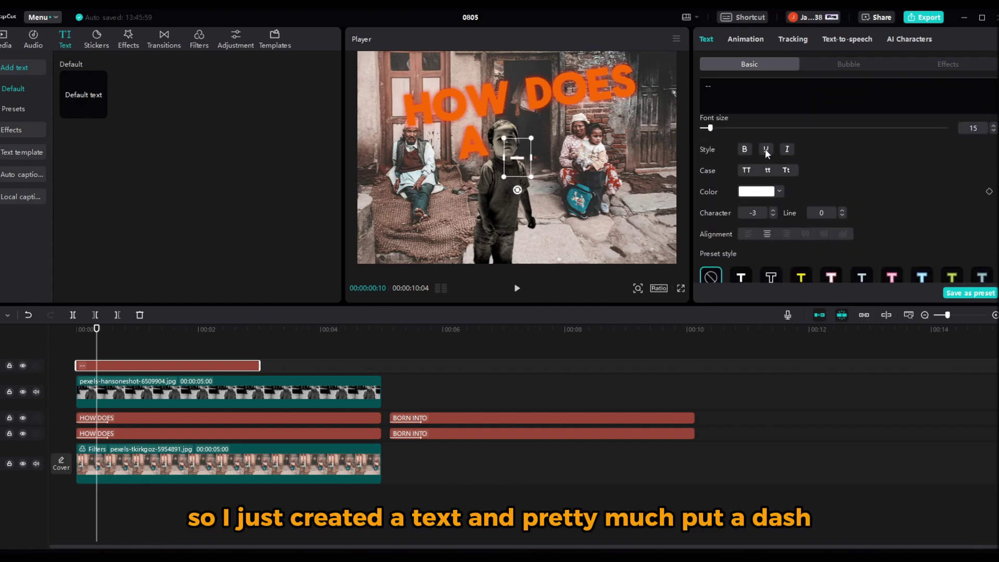
{"action": "left_click", "coordinate": [772, 191]}
{"action": "left_click", "coordinate": [734, 286]}
{"action": "mouse_move", "coordinate": [828, 225]}
{"action": "left_mouse_down"}
{"action": "mouse_move", "coordinate": [854, 204]}
{"action": "mouse_move", "coordinate": [840, 208]}
{"action": "mouse_move", "coordinate": [839, 245]}
{"action": "mouse_move", "coordinate": [839, 236]}
{"action": "left_mouse_up"}
- Enlarge the red dash to font size 29 and place it, slightly tilted, over the boy's eyes
{"action": "left_click", "coordinate": [715, 128]}
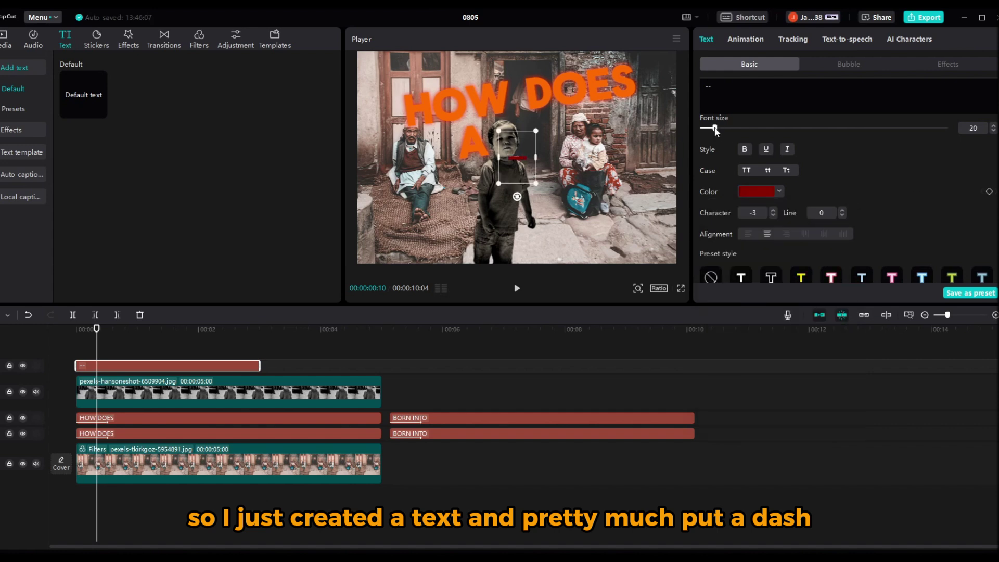
{"action": "mouse_move", "coordinate": [517, 168]}
{"action": "left_mouse_down"}
{"action": "mouse_move", "coordinate": [506, 149]}
{"action": "mouse_move", "coordinate": [512, 177]}
{"action": "left_mouse_up"}
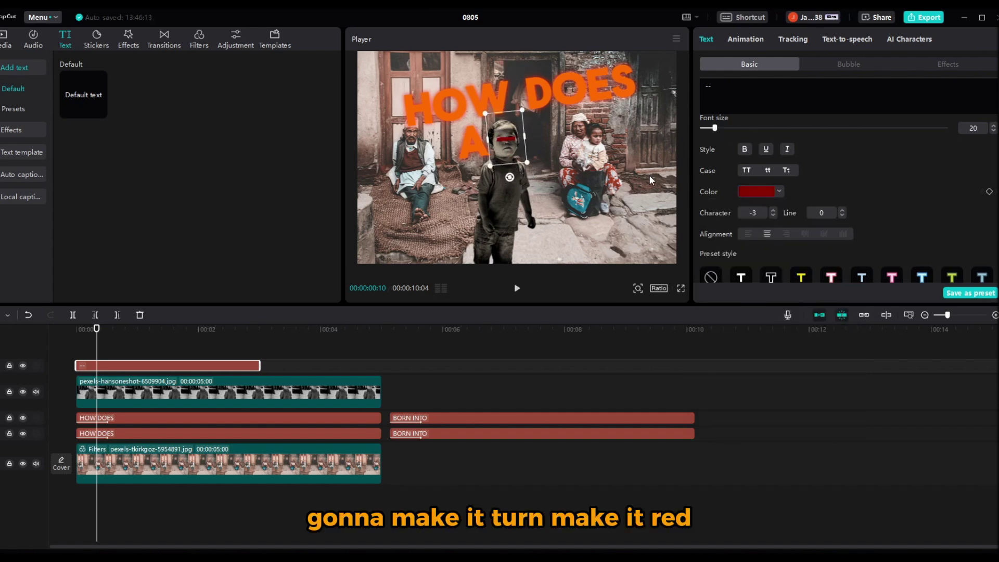
{"action": "left_click_drag", "start_coordinate": [715, 127], "coordinate": [722, 127]}
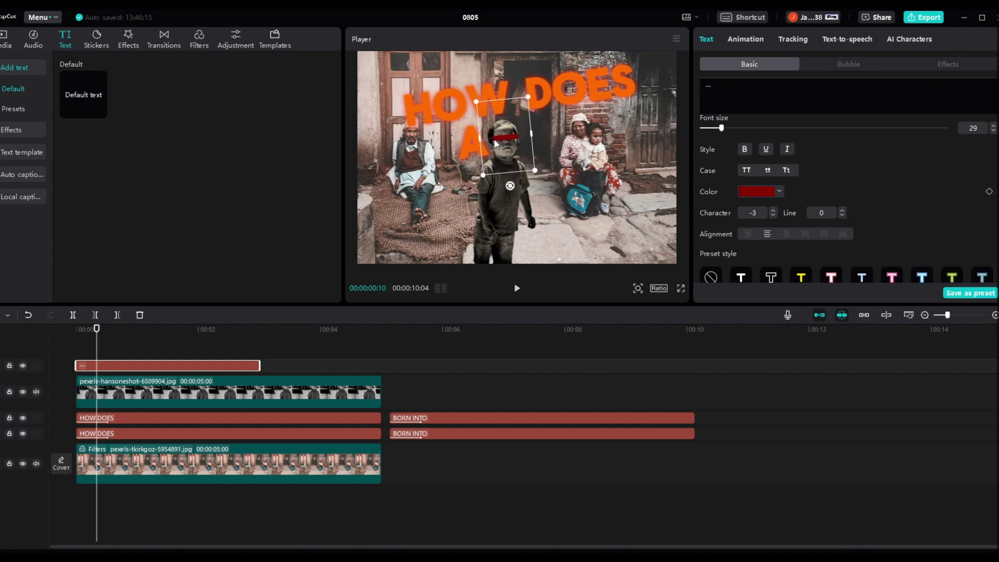
- Duplicate the red dash onto a track above, move the copy over the seated woman's eyes and recolour it dark grey 2D2D2D
{"action": "key", "text": "ctrl+c"}
{"action": "key", "text": "ctrl+v"}
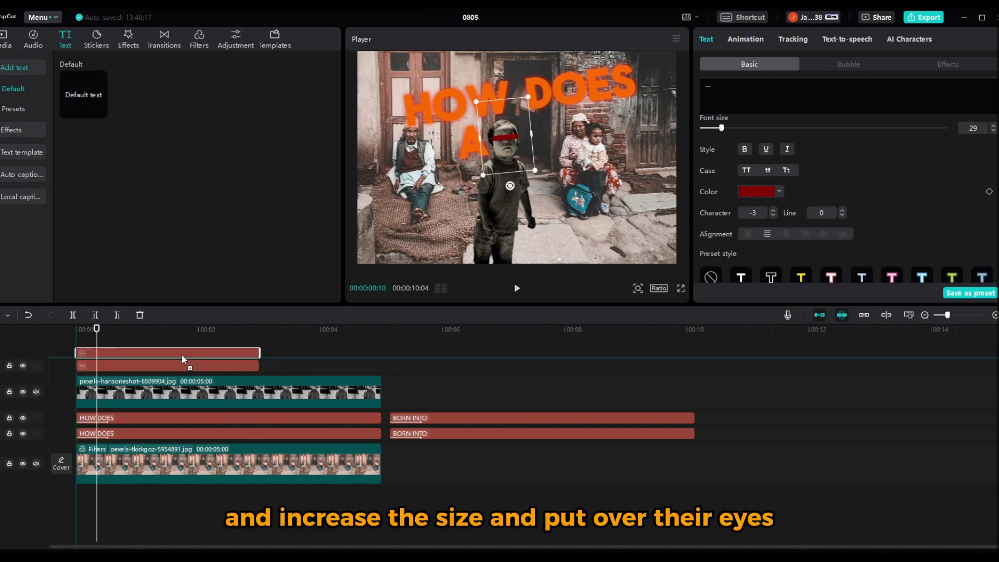
{"action": "left_click_drag", "start_coordinate": [514, 136], "coordinate": [587, 125]}
{"action": "left_click", "coordinate": [756, 191]}
{"action": "left_click", "coordinate": [748, 237]}
{"action": "left_click_drag", "start_coordinate": [725, 241], "coordinate": [708, 261]}
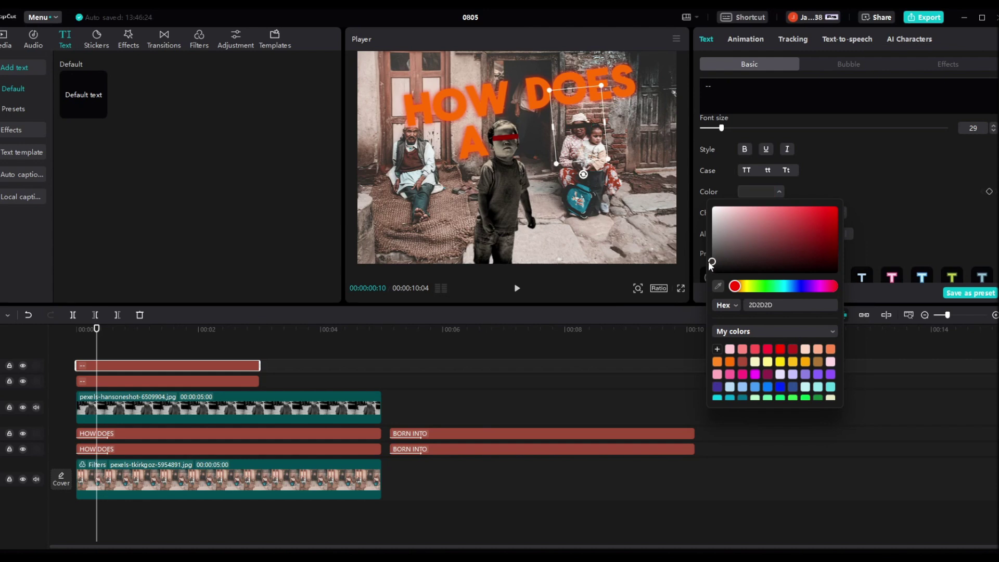
{"action": "left_click_drag", "start_coordinate": [184, 366], "coordinate": [183, 353]}
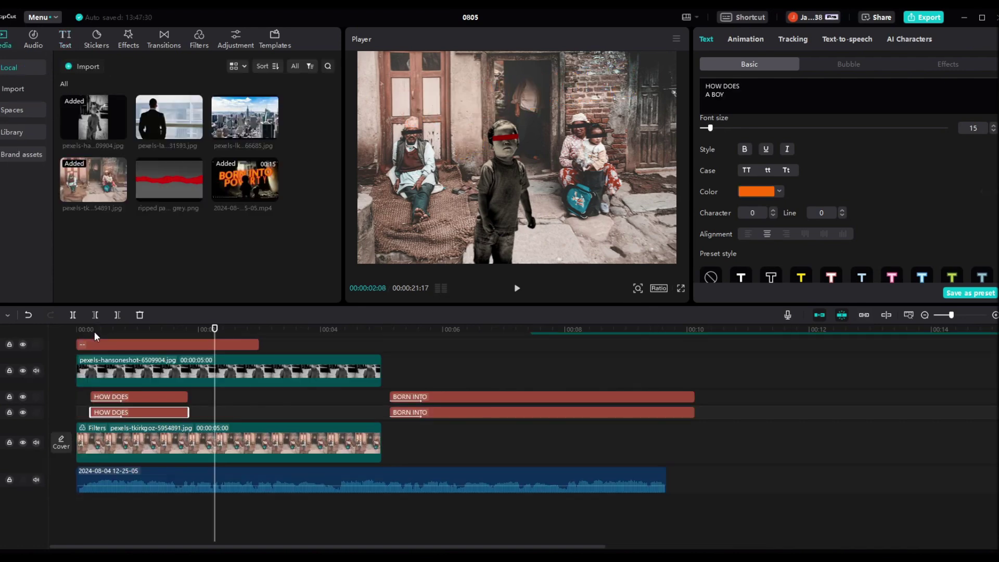
- Play the clip from the start, then move the three dark eye bars below both title tracks, directly above the background
{"action": "left_click", "coordinate": [67, 330]}
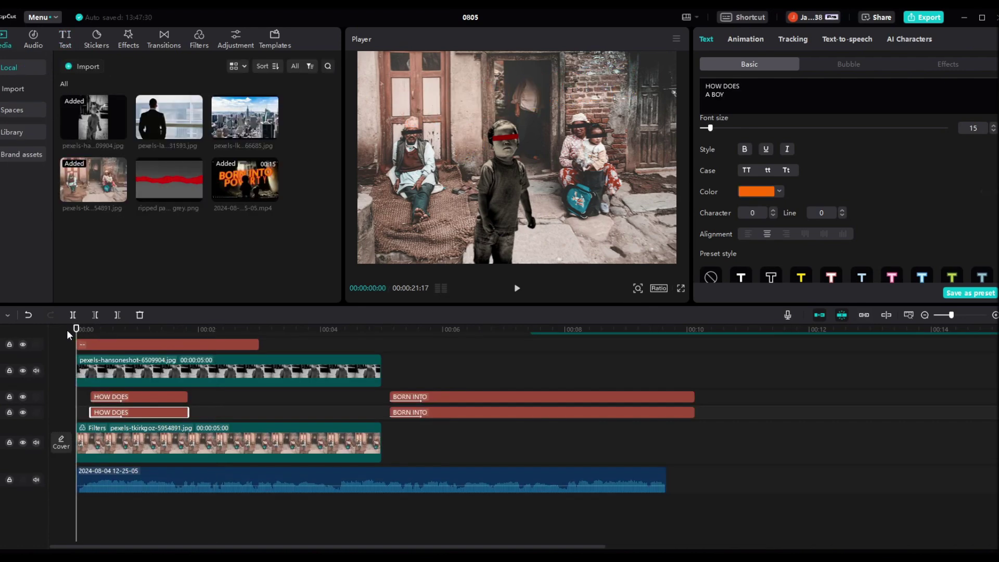
{"action": "key", "text": "space"}
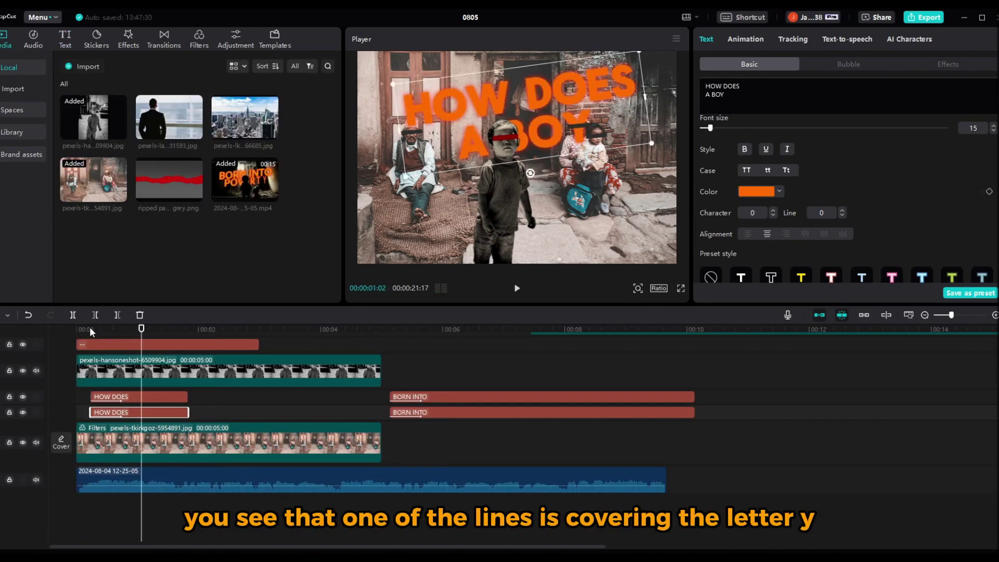
{"action": "scroll", "coordinate": [173, 413], "scroll_direction": "up", "scroll_amount": 2}
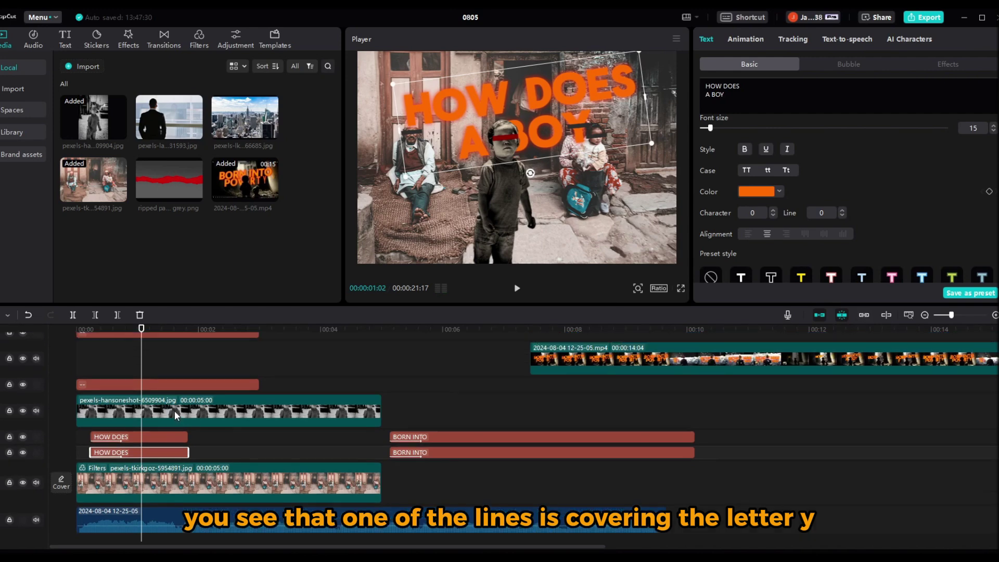
{"action": "key", "text": "ctrl+z"}
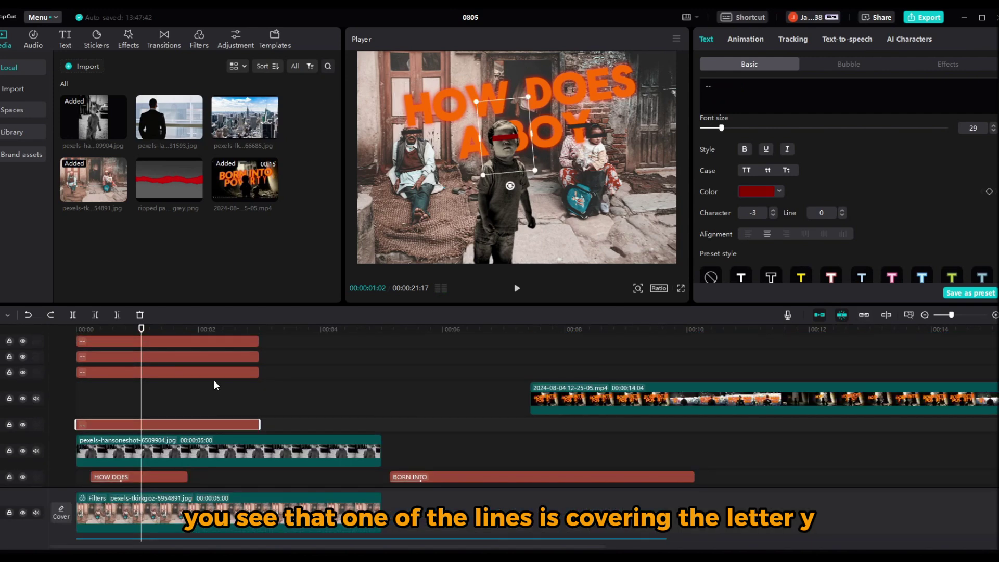
{"action": "left_click_drag", "start_coordinate": [214, 380], "coordinate": [201, 448]}
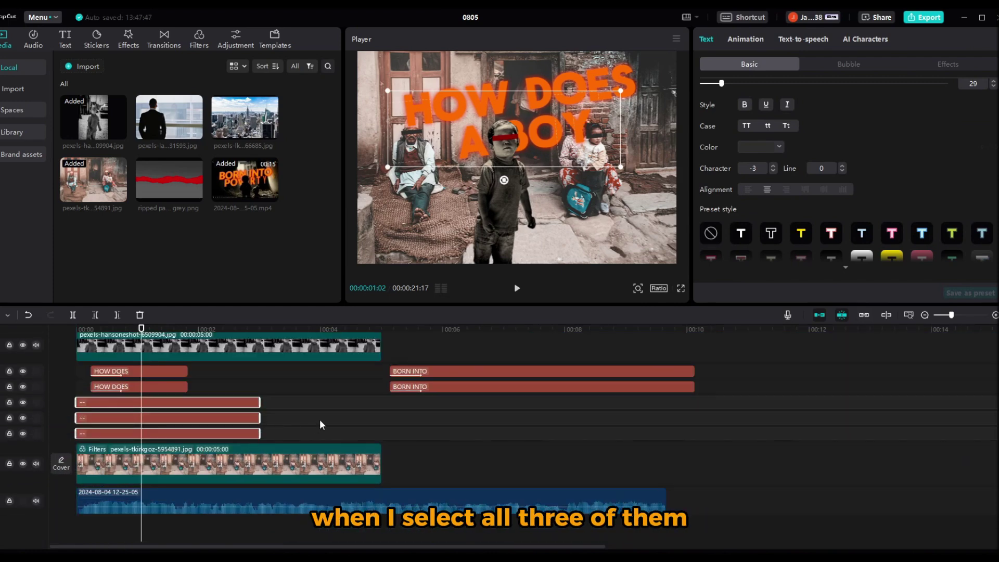
{"action": "left_click", "coordinate": [424, 468]}
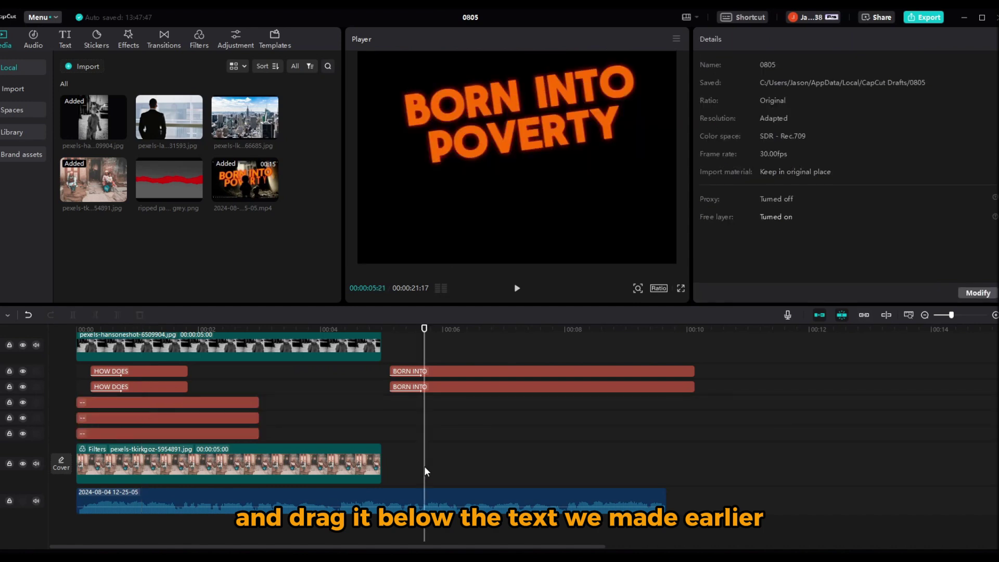
- Extend the three dark eye bars to end together with the background clip at 5 seconds
{"action": "left_click_drag", "start_coordinate": [260, 403], "coordinate": [380, 405]}
{"action": "left_click", "coordinate": [263, 417]}
{"action": "left_click_drag", "start_coordinate": [262, 417], "coordinate": [381, 417]}
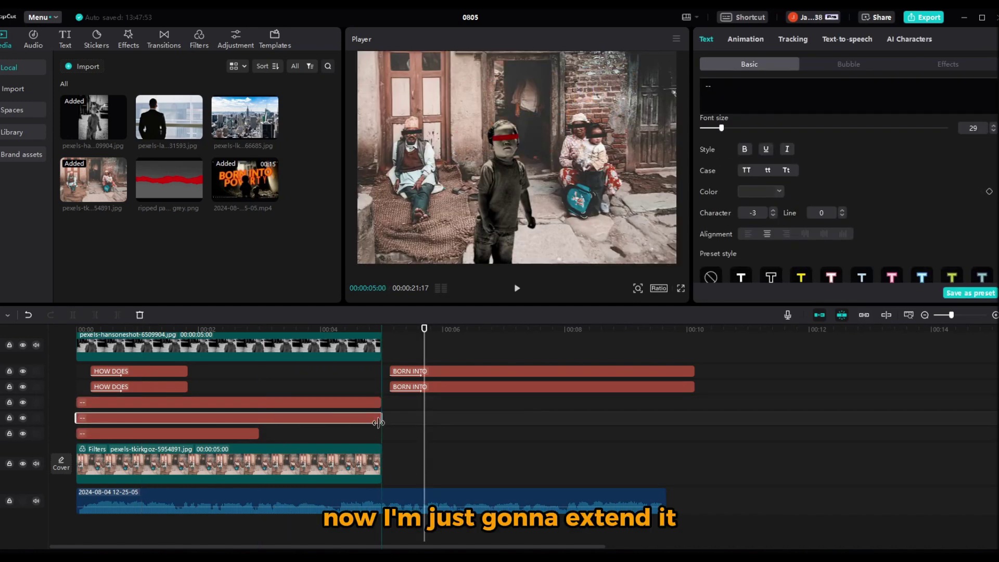
{"action": "left_click_drag", "start_coordinate": [259, 434], "coordinate": [381, 440]}
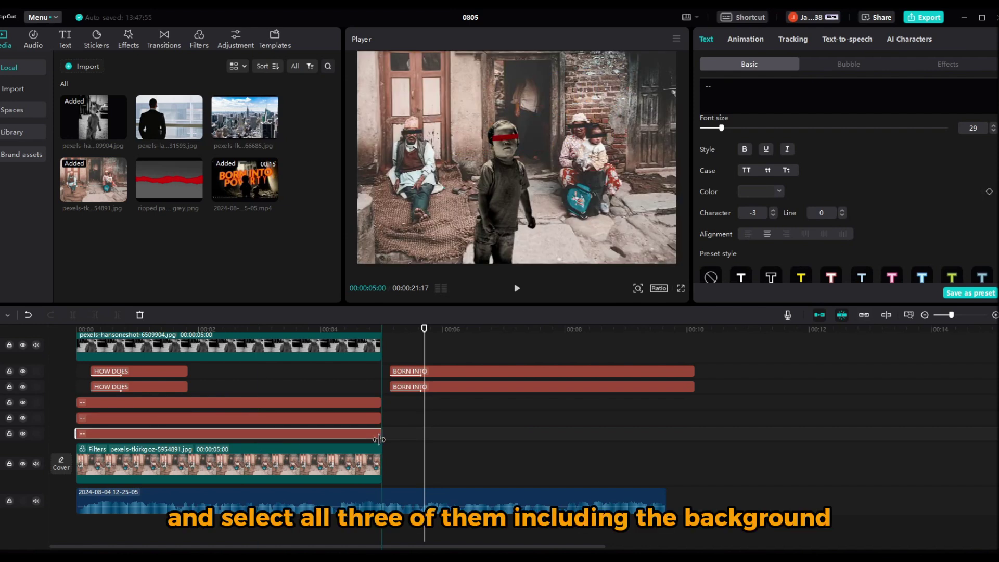
- Combine the three dark eye bars, the background clip and the audio into one compound clip
{"action": "left_click", "coordinate": [399, 411]}
{"action": "left_click_drag", "start_coordinate": [388, 405], "coordinate": [345, 494]}
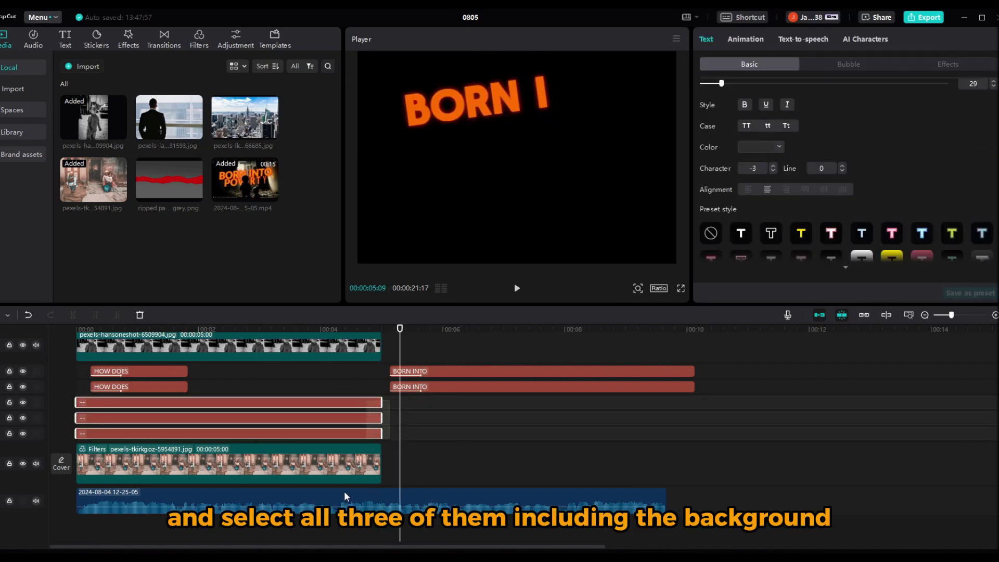
{"action": "right_click", "coordinate": [361, 462]}
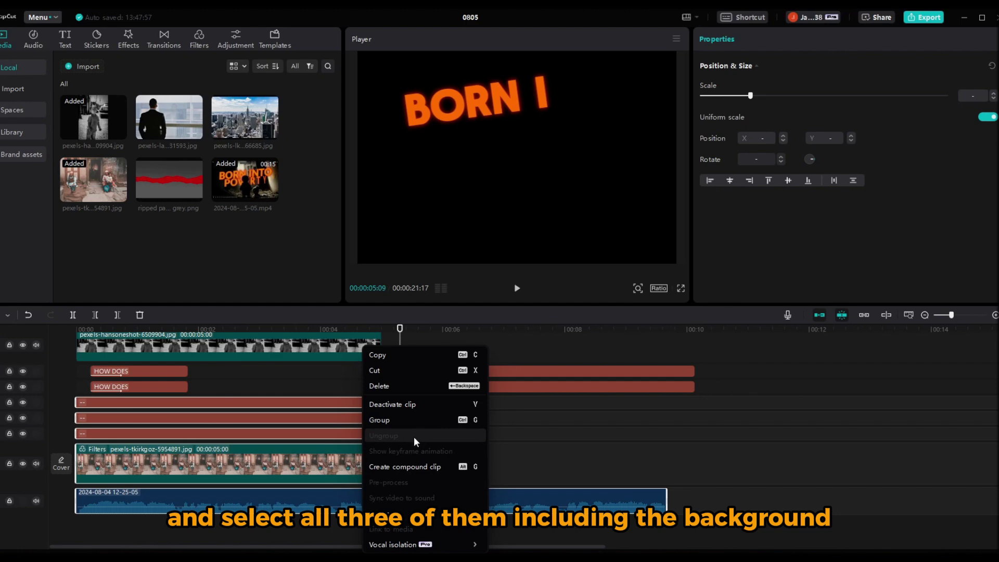
{"action": "left_click", "coordinate": [396, 467]}
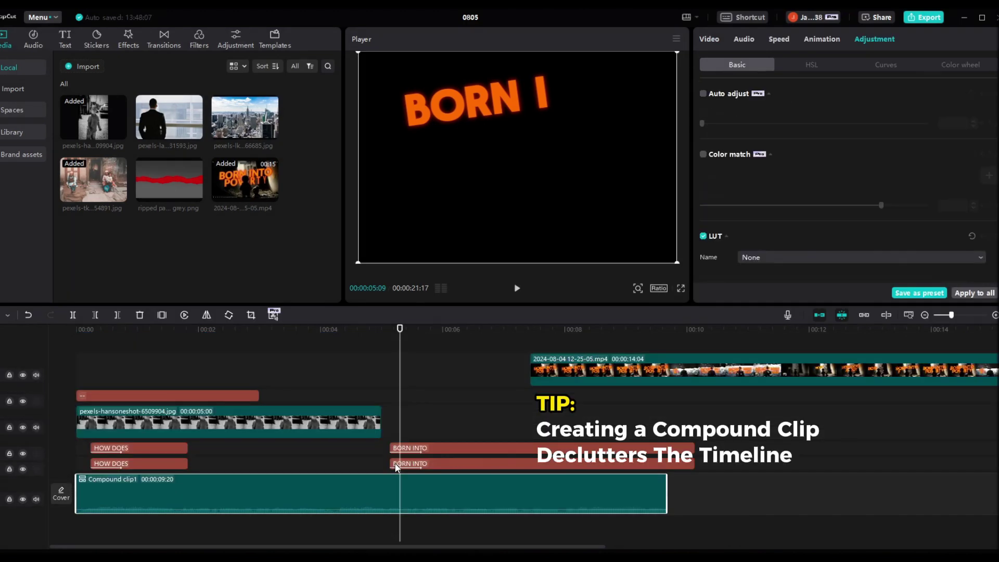
- Move both BORN INTO titles to start right where the HOW DOES titles end, and play the sequence from the start
{"action": "left_click_drag", "start_coordinate": [90, 333], "coordinate": [62, 332]}
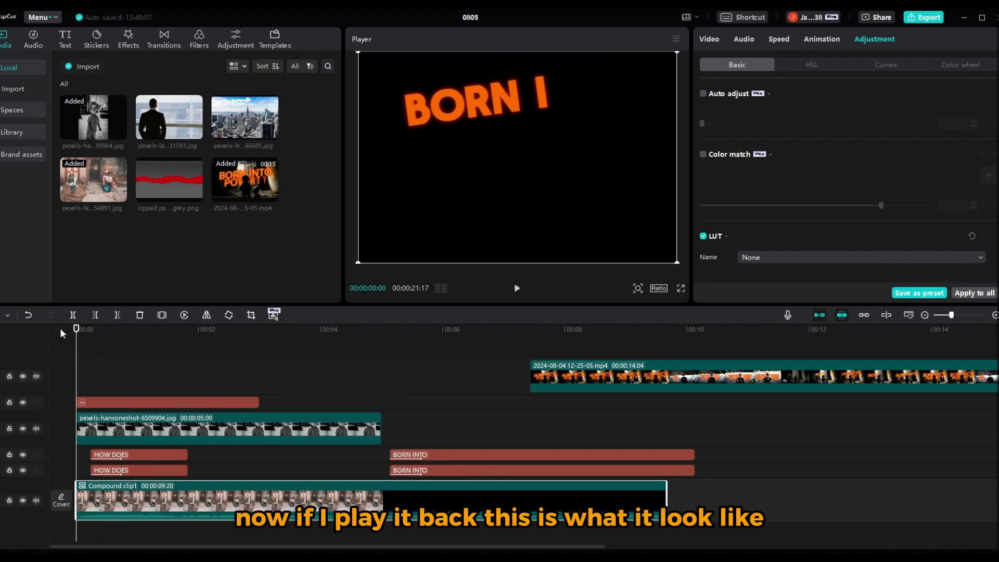
{"action": "key", "text": "space"}
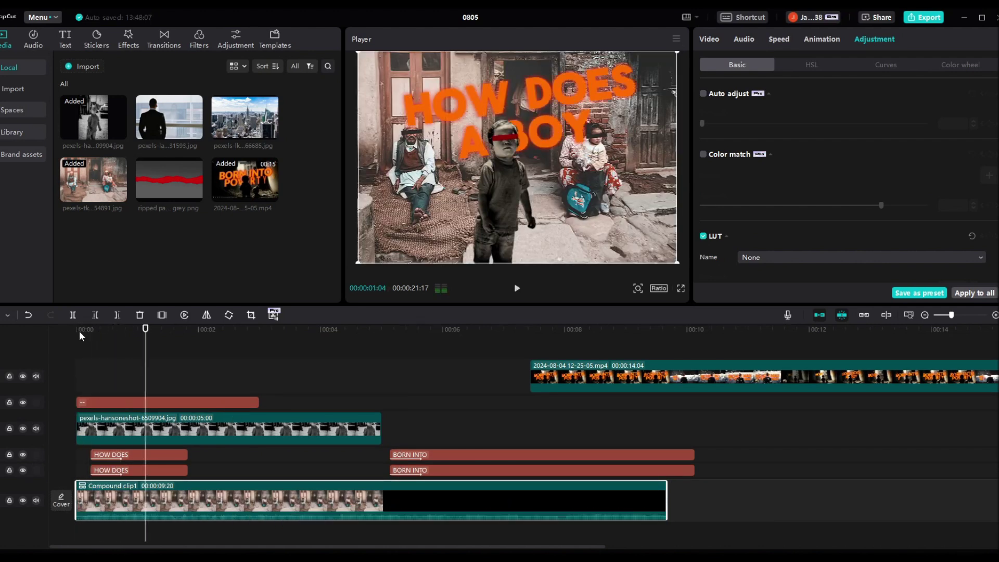
{"action": "key", "text": "space"}
{"action": "left_click_drag", "start_coordinate": [451, 439], "coordinate": [288, 458]}
{"action": "left_click", "coordinate": [79, 333]}
{"action": "key", "text": "space"}
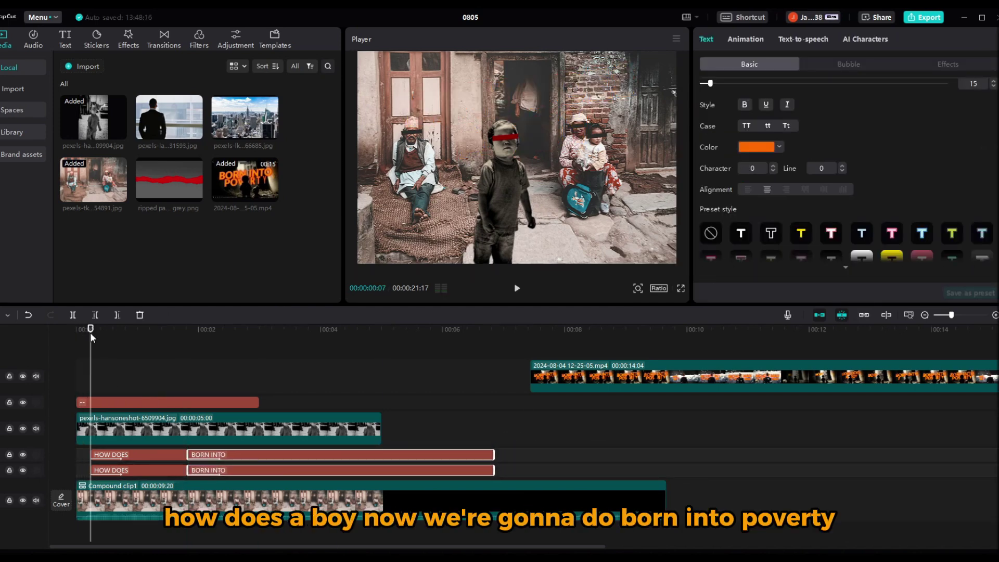
- Trim both HOW DOES titles to end at about 1 second and move both BORN INTO titles to start right there
{"action": "key", "text": "space"}
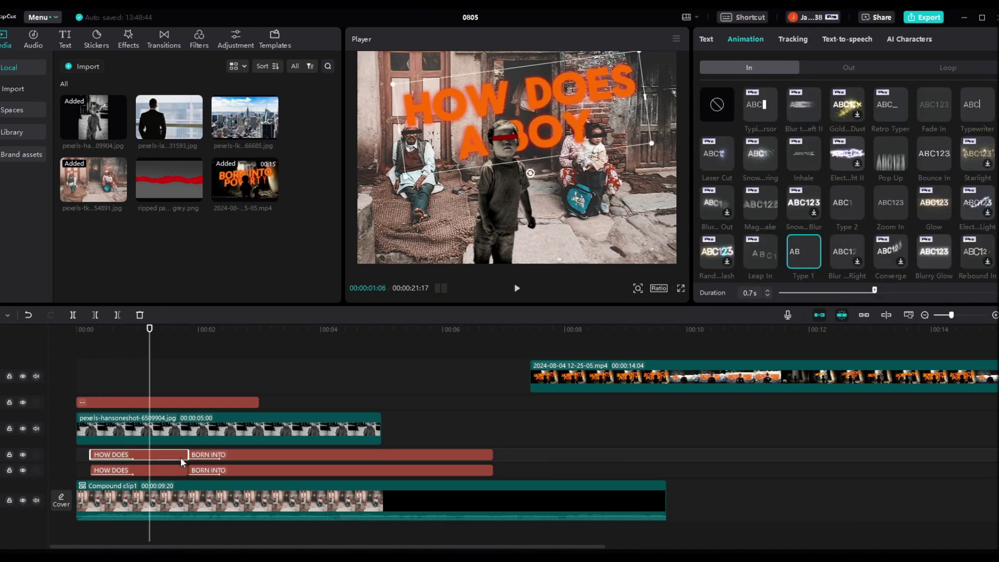
{"action": "left_click_drag", "start_coordinate": [188, 465], "coordinate": [362, 467]}
{"action": "mouse_move", "coordinate": [156, 333]}
{"action": "left_mouse_down"}
{"action": "mouse_move", "coordinate": [116, 338]}
{"action": "mouse_move", "coordinate": [147, 333]}
{"action": "left_mouse_up"}
{"action": "left_click_drag", "start_coordinate": [151, 455], "coordinate": [147, 455]}
{"action": "left_click_drag", "start_coordinate": [151, 470], "coordinate": [147, 470]}
{"action": "left_click_drag", "start_coordinate": [515, 477], "coordinate": [329, 451]}
{"action": "left_click_drag", "start_coordinate": [229, 458], "coordinate": [224, 470]}
- Play the sequence from the start to check the timing of the two title pairs
{"action": "left_click", "coordinate": [74, 330]}
{"action": "key", "text": "space"}
{"action": "key", "text": "space"}
{"action": "left_click", "coordinate": [92, 336]}
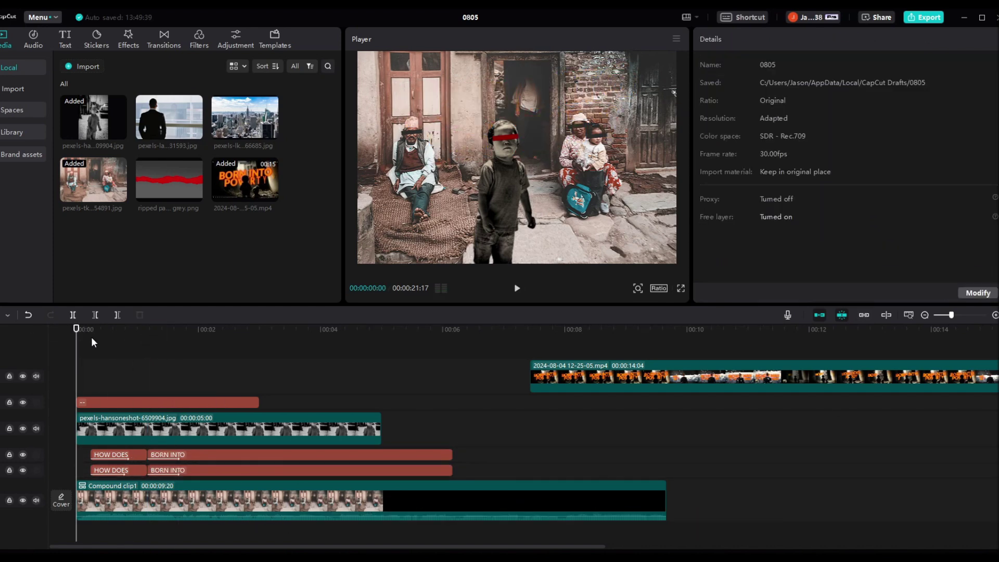
{"action": "key", "text": "space"}
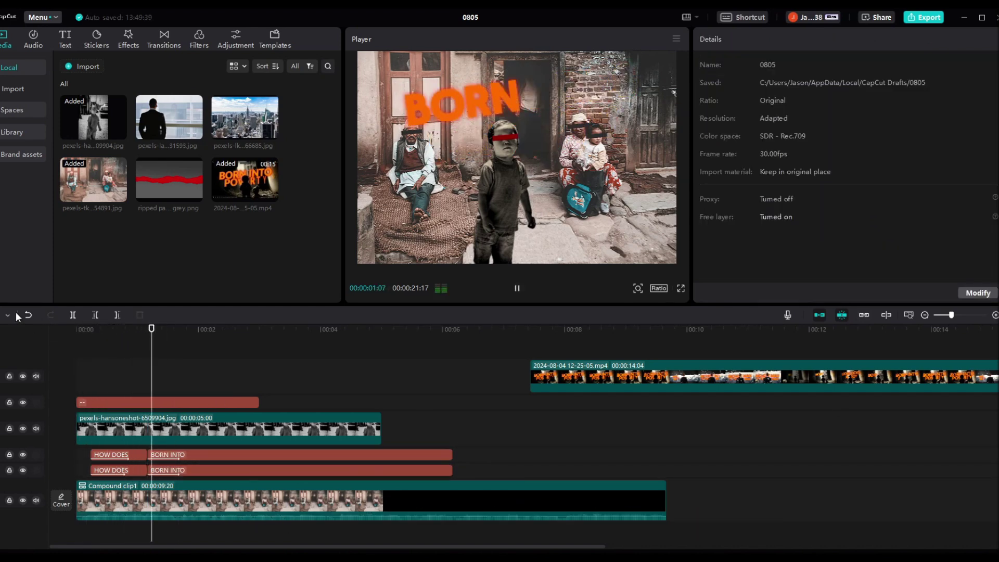
{"action": "key", "text": "space"}
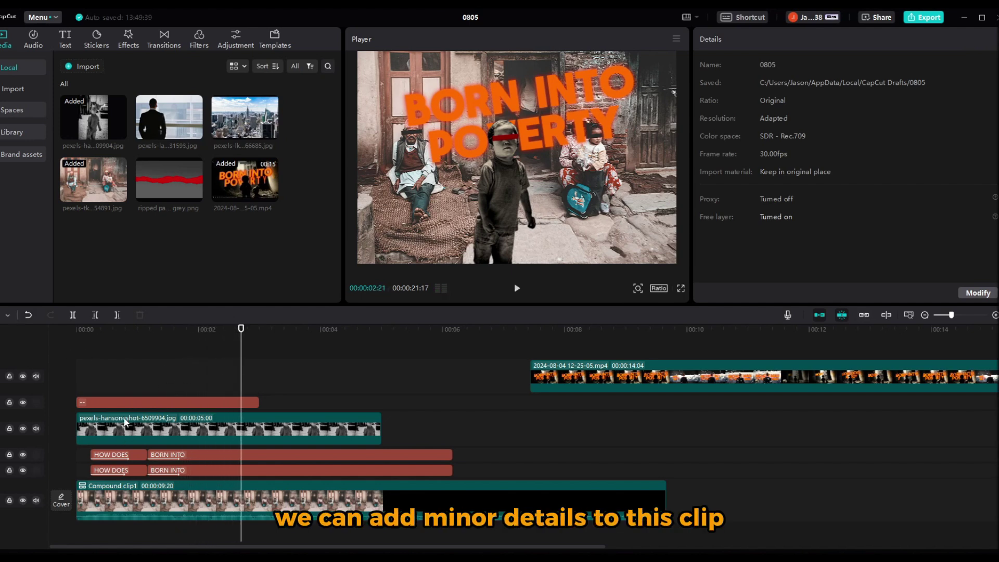
- Extend the boy's red eye bar to 5 seconds and combine it with the boy cutout into one compound clip
{"action": "left_click", "coordinate": [49, 327]}
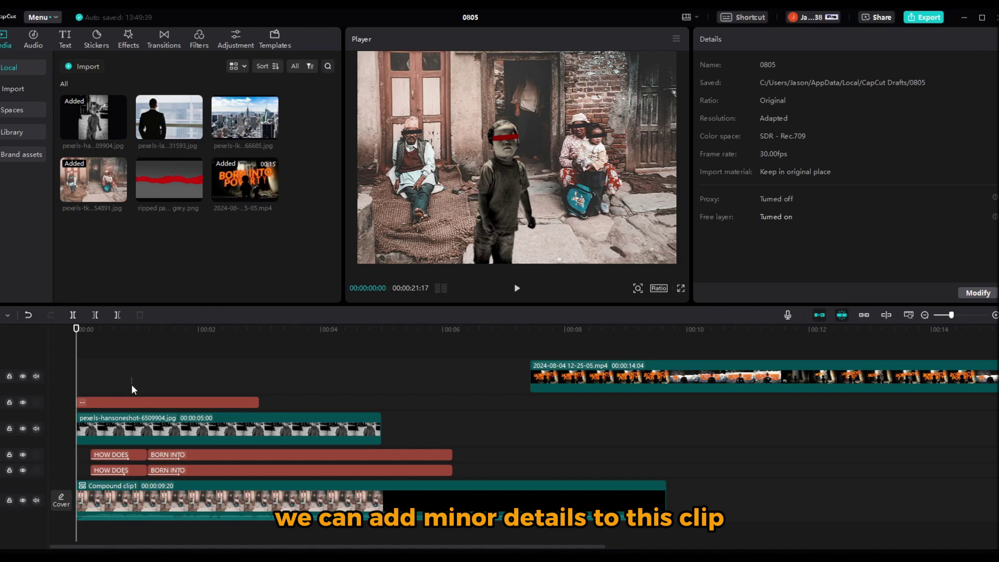
{"action": "left_click_drag", "start_coordinate": [259, 403], "coordinate": [382, 405]}
{"action": "left_click", "coordinate": [364, 416]}
{"action": "left_click", "coordinate": [345, 405], "text": "ctrl"}
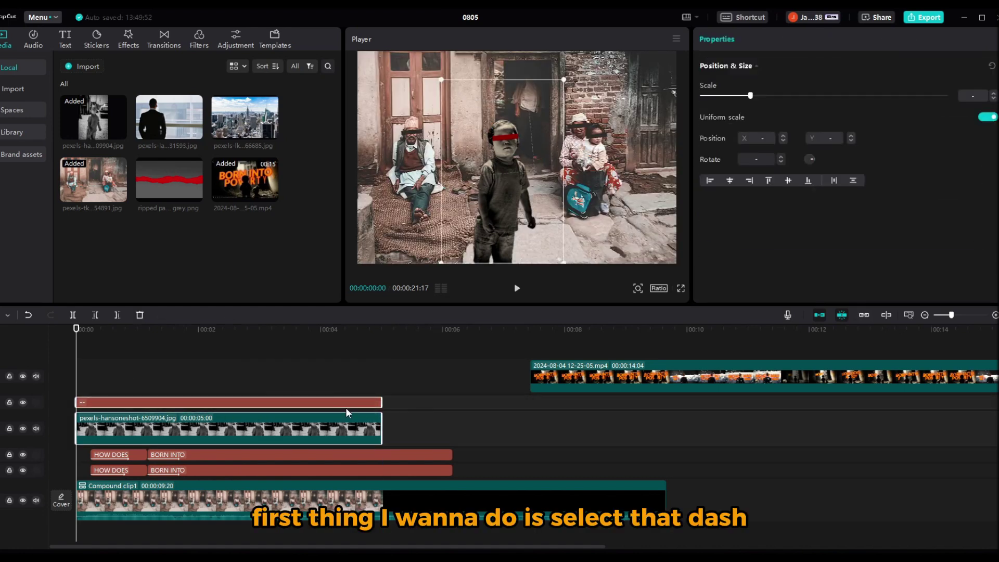
{"action": "right_click", "coordinate": [344, 402]}
{"action": "left_click", "coordinate": [358, 483]}
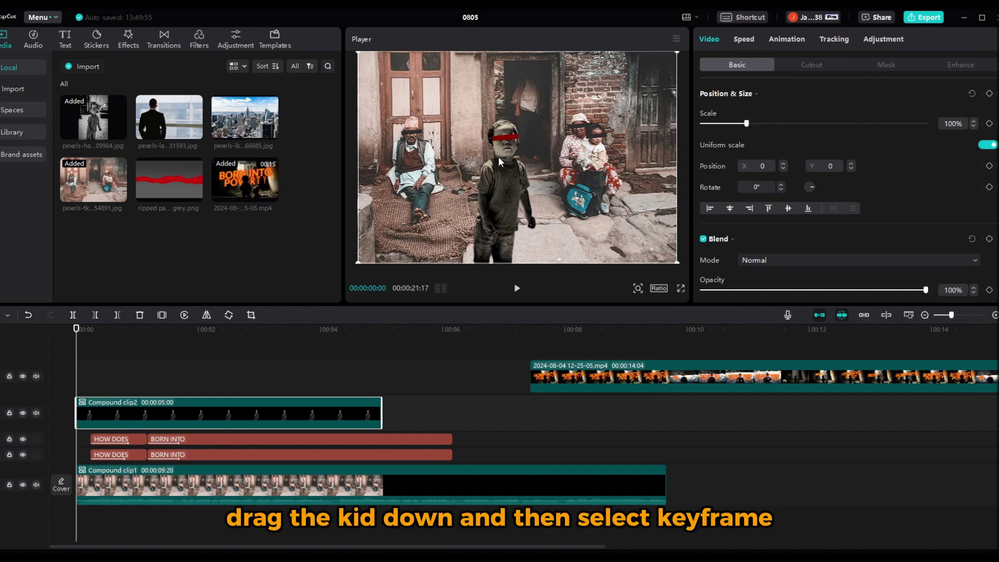
- Keyframe the boy compound clip to rise from X -90, Y -1726 at the start to X -54, Y 0 at 00:00:00:05
{"action": "left_click_drag", "start_coordinate": [498, 155], "coordinate": [490, 299]}
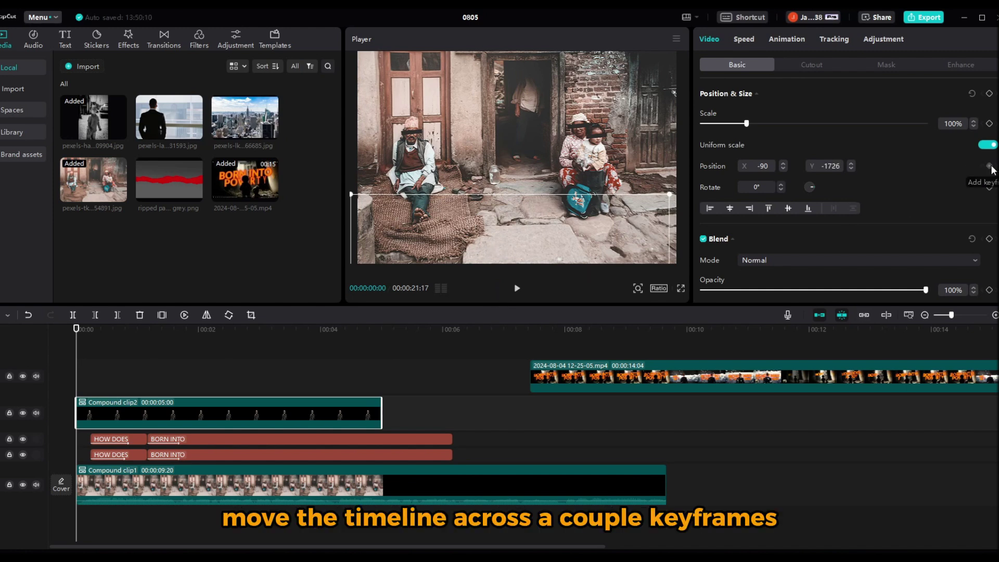
{"action": "left_click_drag", "start_coordinate": [76, 328], "coordinate": [87, 328]}
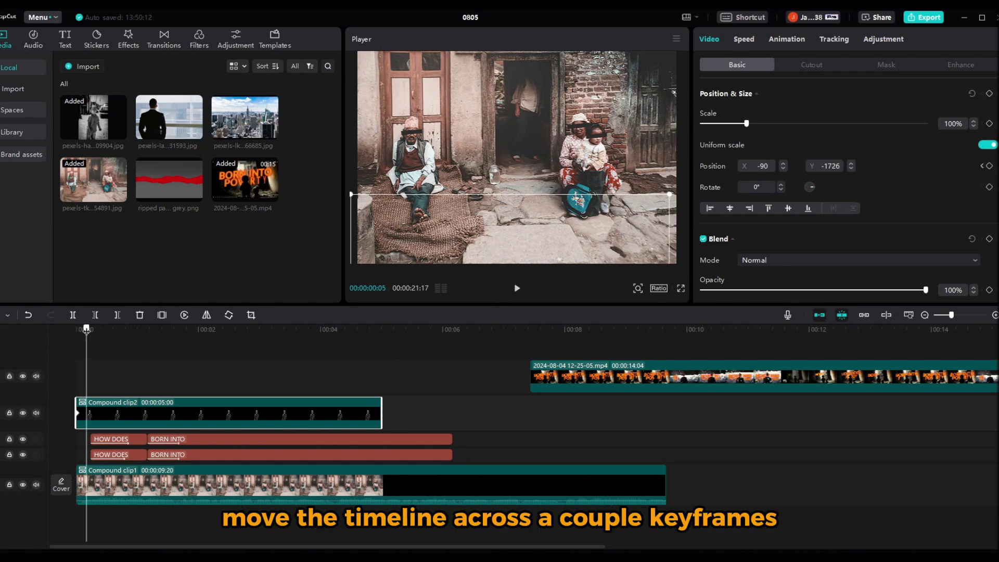
{"action": "left_click_drag", "start_coordinate": [515, 242], "coordinate": [517, 95]}
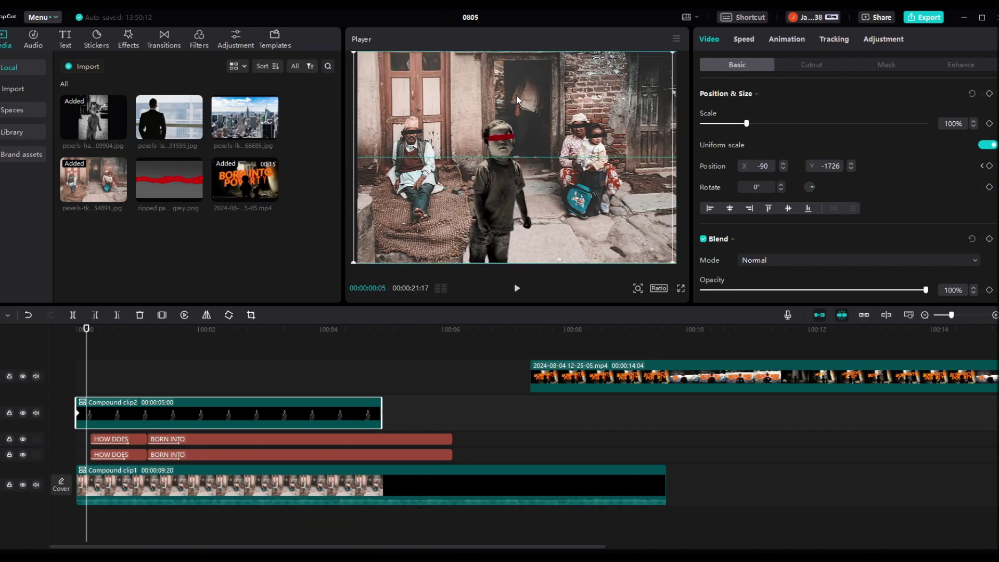
- Scale the boy compound clip to 110% at 00:00:01:22 and play the sequence from the start
{"action": "mouse_move", "coordinate": [192, 336]}
{"action": "left_mouse_down"}
{"action": "mouse_move", "coordinate": [214, 336]}
{"action": "mouse_move", "coordinate": [182, 334]}
{"action": "left_mouse_up"}
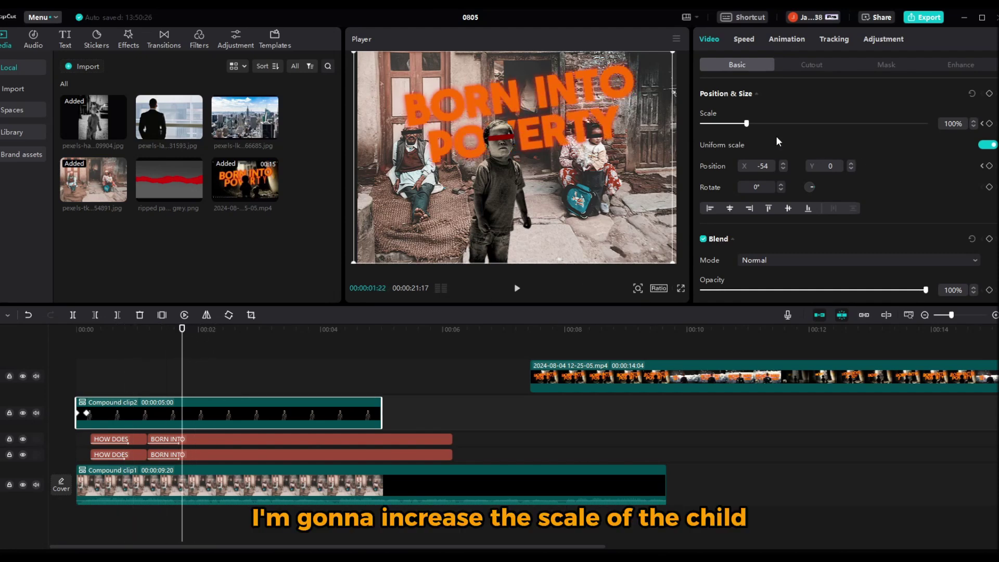
{"action": "left_click_drag", "start_coordinate": [749, 124], "coordinate": [752, 123]}
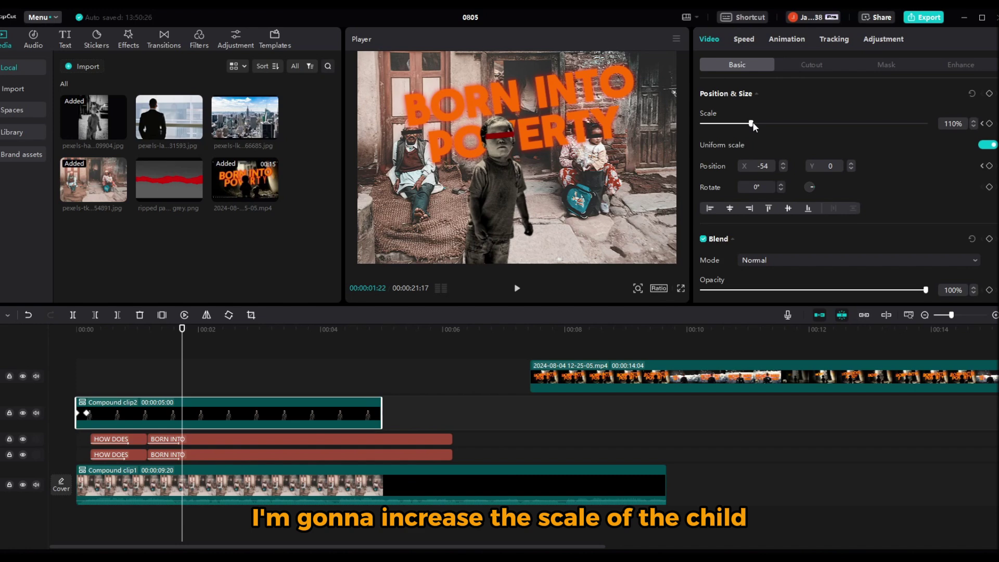
{"action": "left_click_drag", "start_coordinate": [96, 329], "coordinate": [1, 334]}
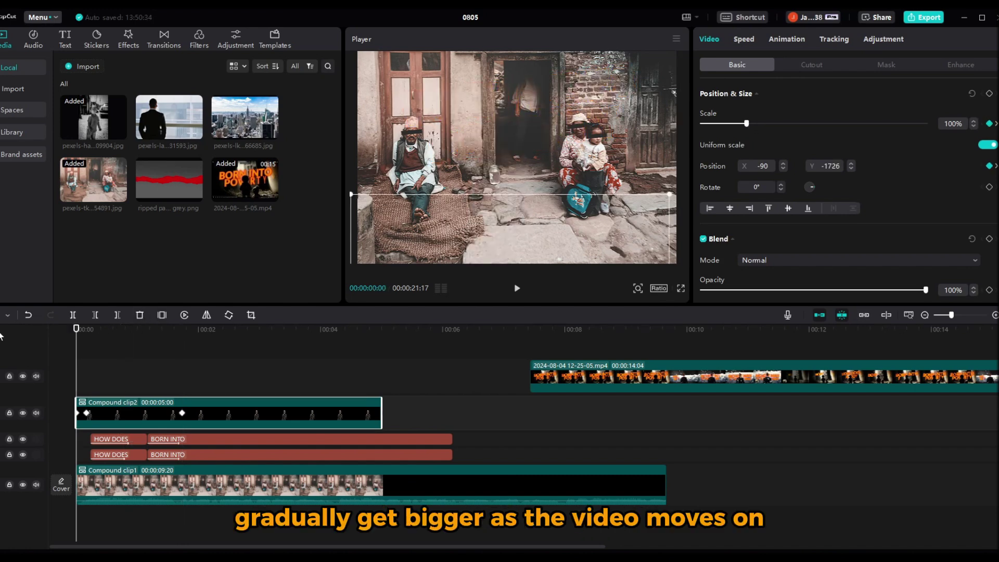
{"action": "key", "text": "space"}
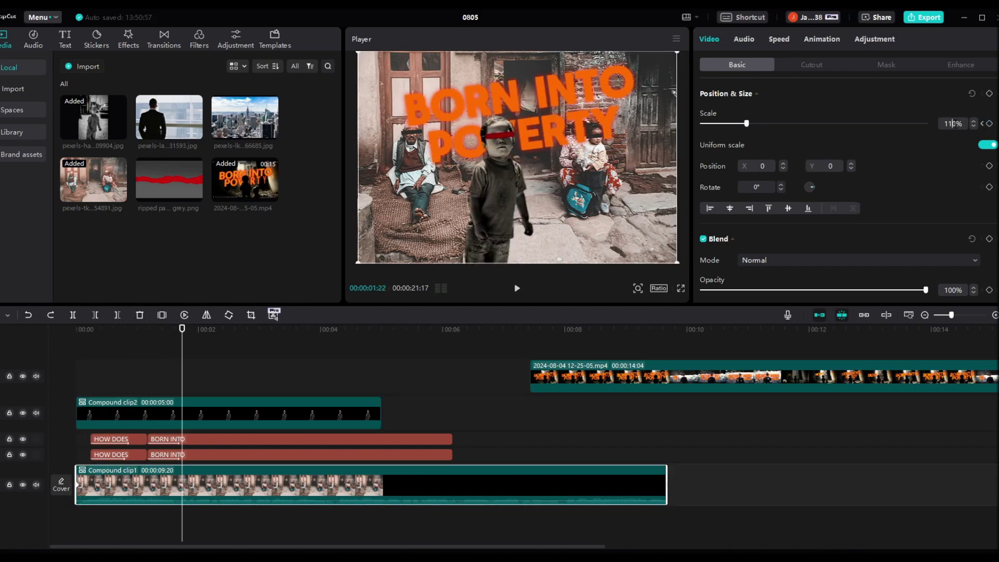
- Set the background compound clip's scale to 110% as a zoom keyframe and play the sequence from the start
{"action": "key", "text": "Return"}
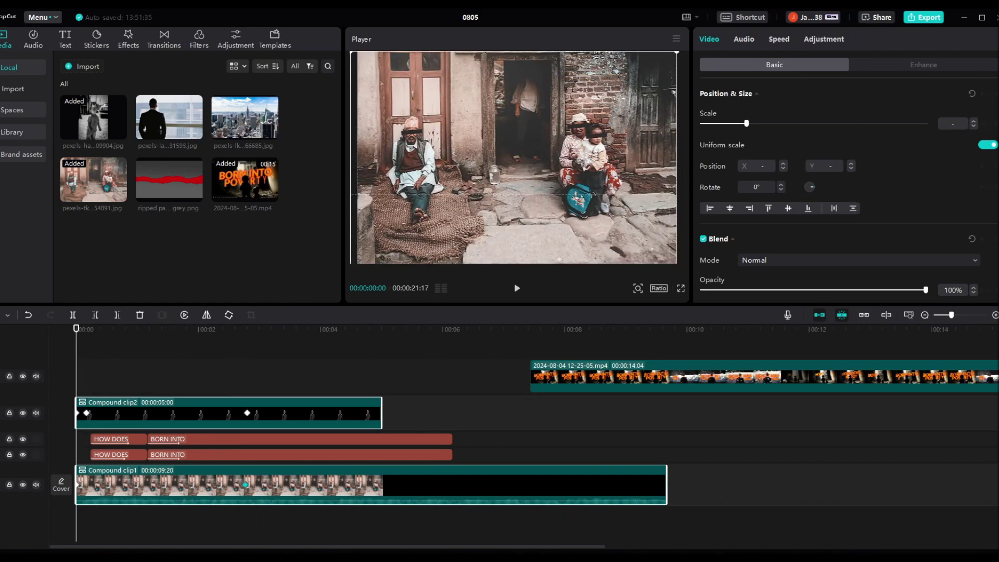
{"action": "key", "text": "space"}
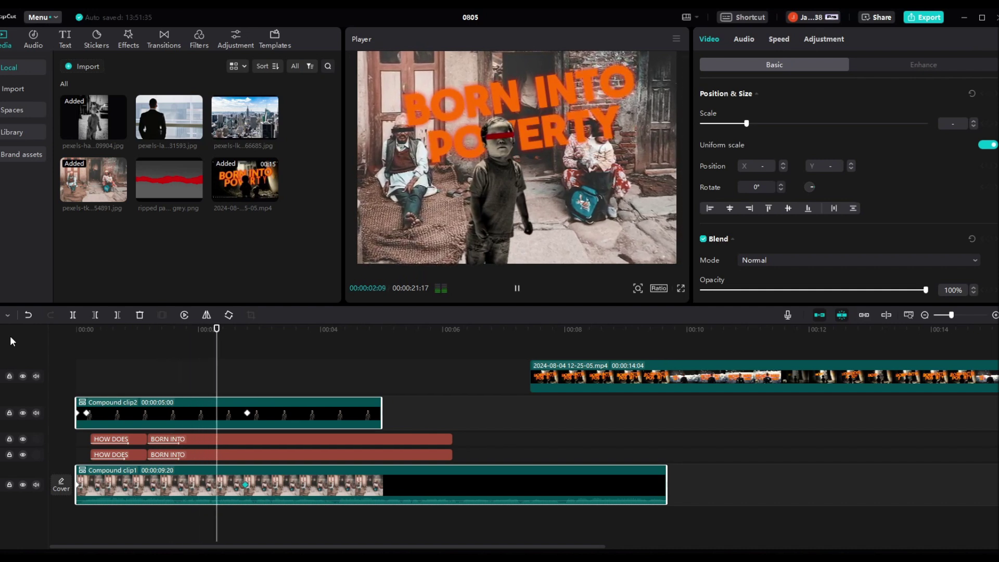
{"action": "key", "text": "space"}
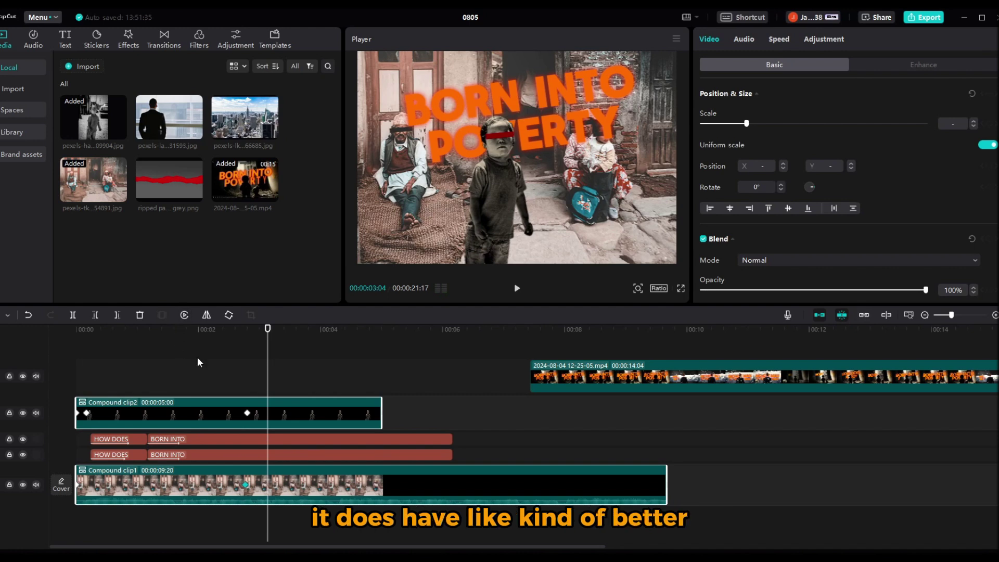
- Search the video effects for "sparks" and place the Spark 2 effect above the clips where the HOW DOES titles start
{"action": "left_click", "coordinate": [130, 42]}
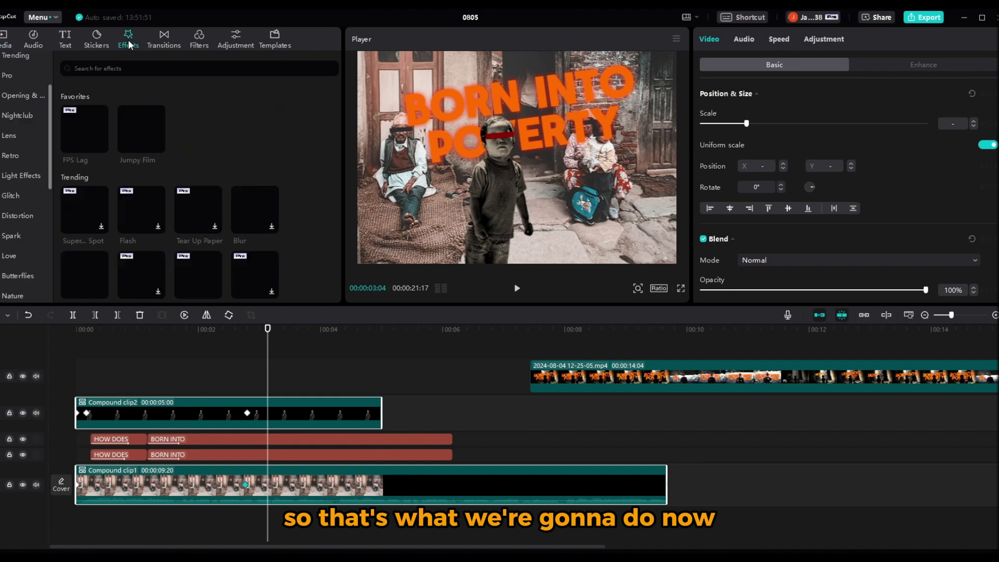
{"action": "left_click", "coordinate": [130, 68]}
{"action": "type", "text": "sparks"}
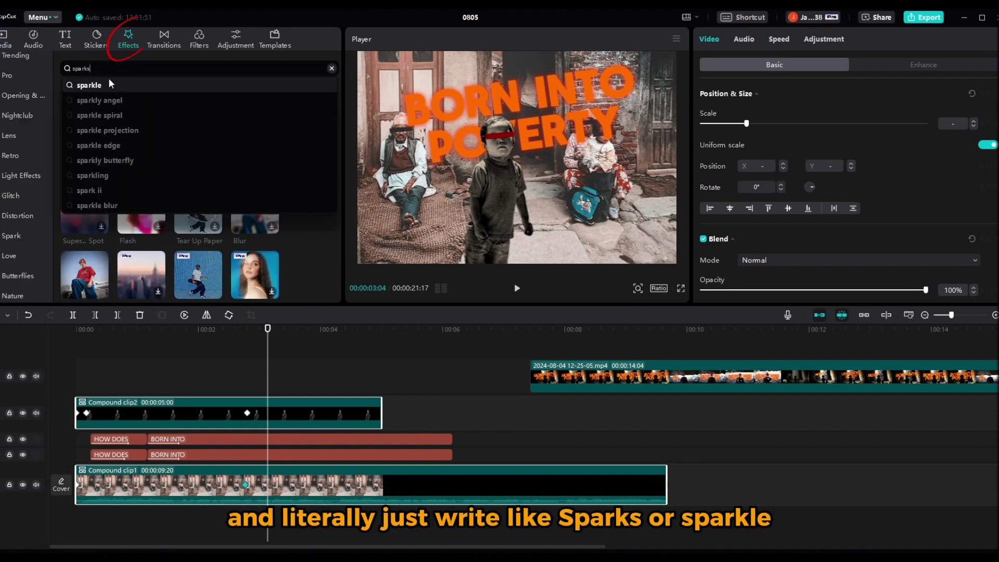
{"action": "key", "text": "Return"}
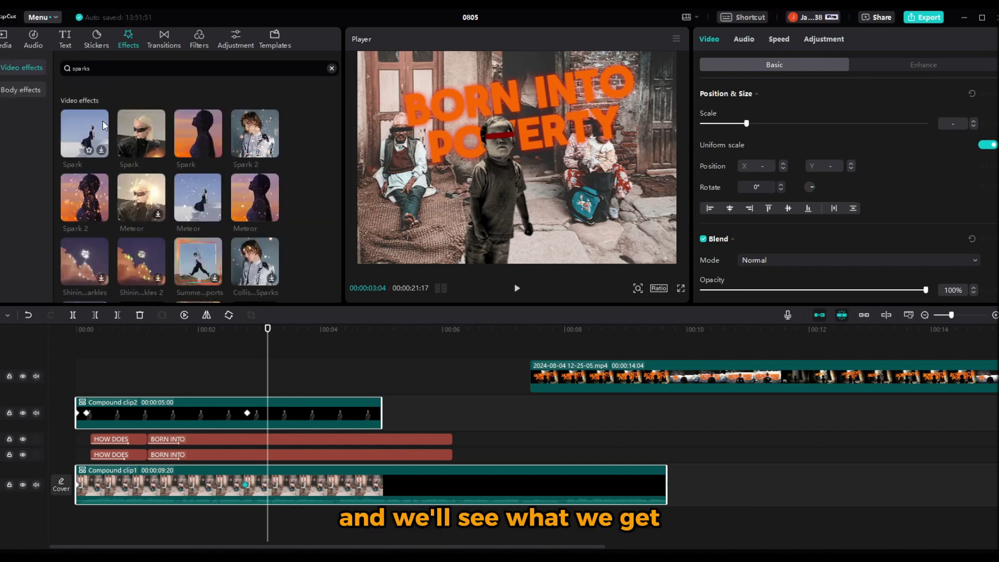
{"action": "left_click_drag", "start_coordinate": [92, 186], "coordinate": [87, 389]}
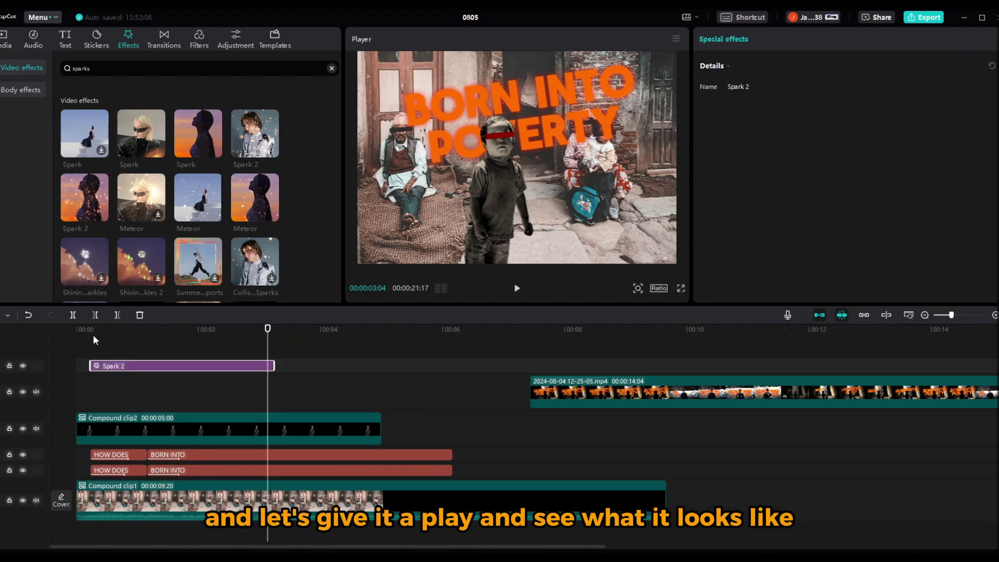
- Play the sequence with Spark 2 from the start, and add the Spark effect where the BORN INTO titles start
{"action": "left_click", "coordinate": [78, 331]}
{"action": "left_click", "coordinate": [517, 288]}
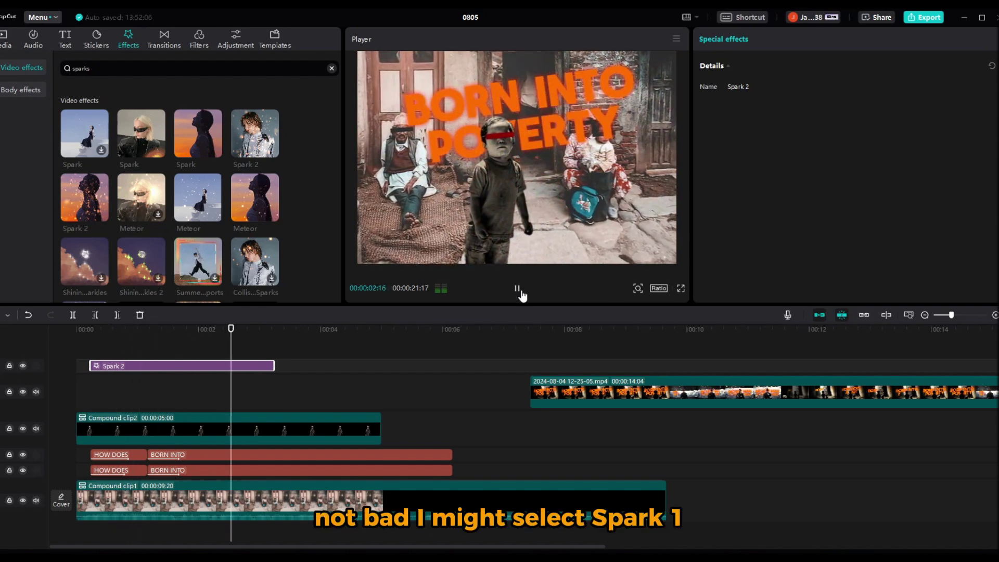
{"action": "left_click", "coordinate": [520, 290]}
{"action": "left_click_drag", "start_coordinate": [188, 144], "coordinate": [174, 369]}
- Trim both compound clips, both spark effects and both BORN INTO titles to end together at 00:00:02:28
{"action": "left_click", "coordinate": [289, 439]}
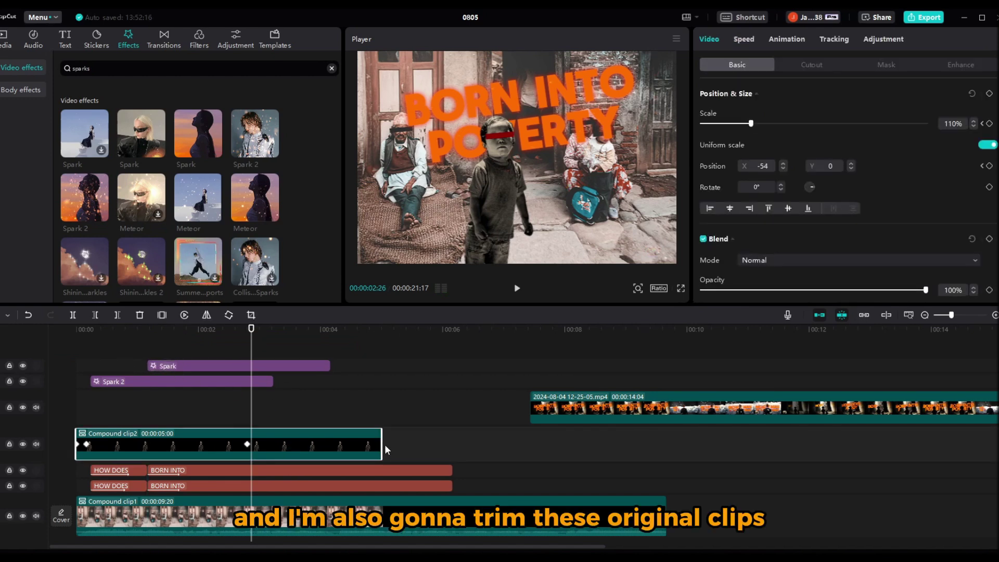
{"action": "left_click_drag", "start_coordinate": [381, 444], "coordinate": [255, 441]}
{"action": "key", "text": "Right"}
{"action": "key", "text": "Right"}
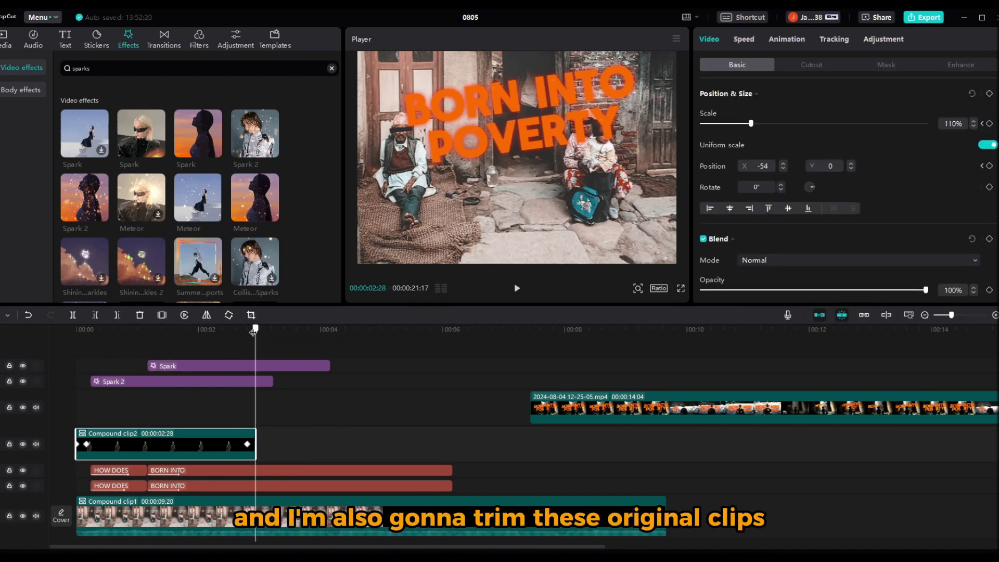
{"action": "left_click", "coordinate": [265, 528]}
{"action": "left_click", "coordinate": [119, 315]}
{"action": "left_click_drag", "start_coordinate": [327, 370], "coordinate": [255, 369]}
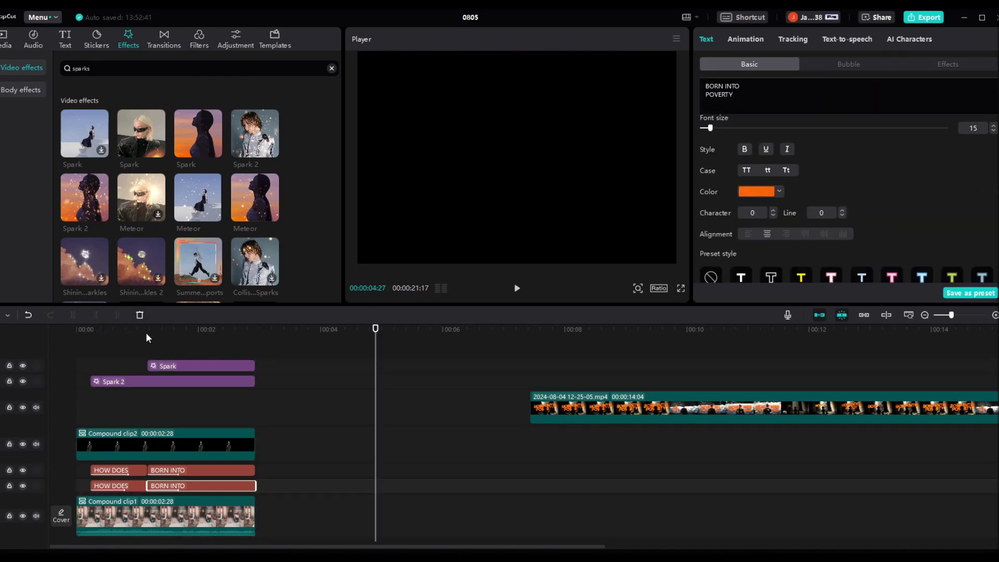
- Play the trimmed first part from the start to review its animations and spark effects
{"action": "key", "text": "Home"}
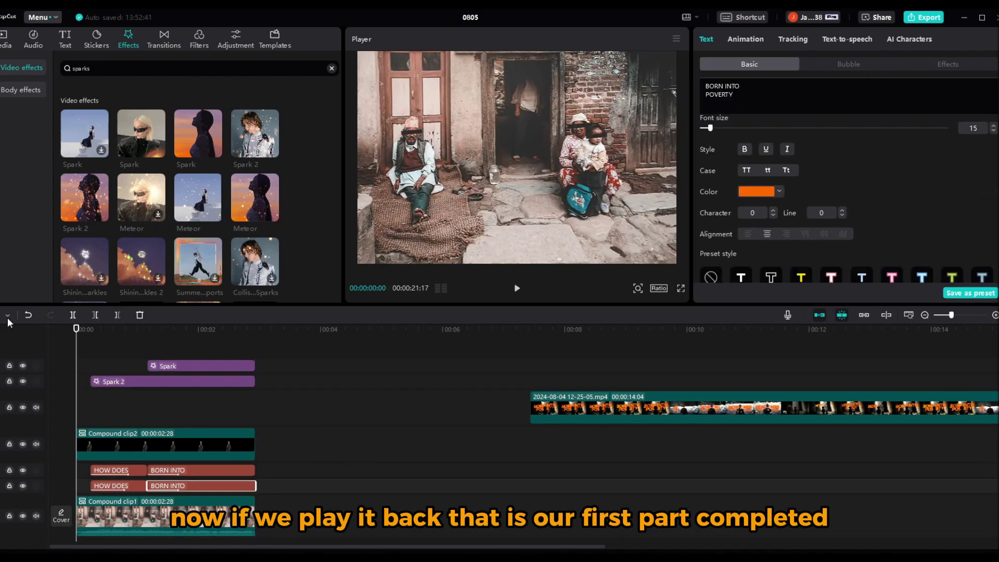
{"action": "key", "text": "space"}
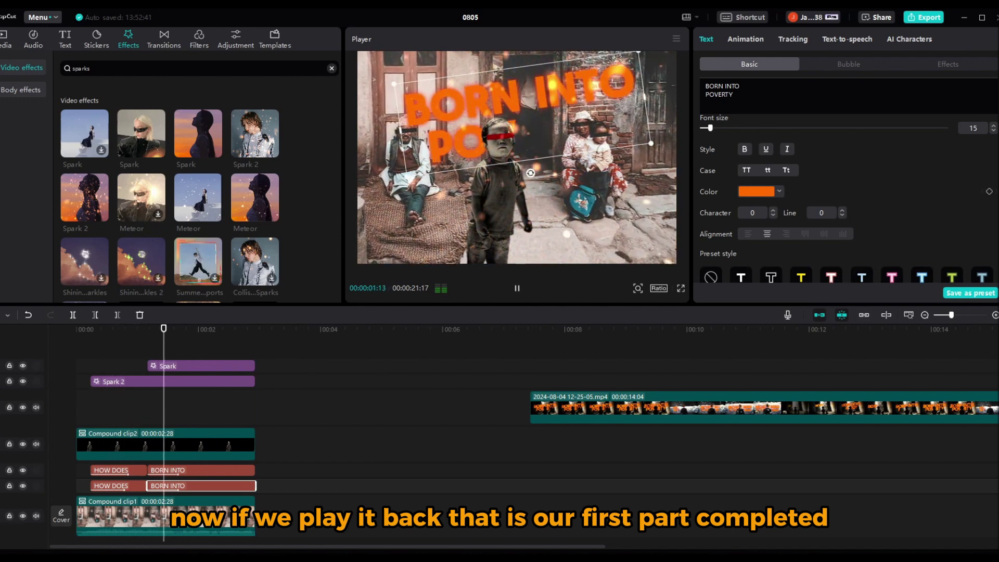
{"action": "key", "text": "space"}
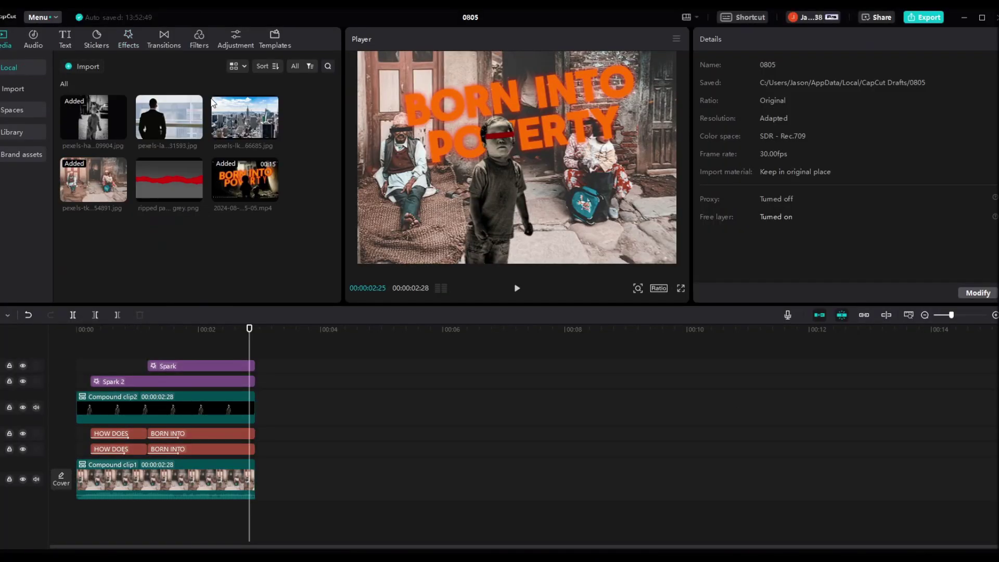
- Add the city skyline photo right after the background compound clip and adjust its colour temperature
{"action": "left_click_drag", "start_coordinate": [213, 102], "coordinate": [266, 478]}
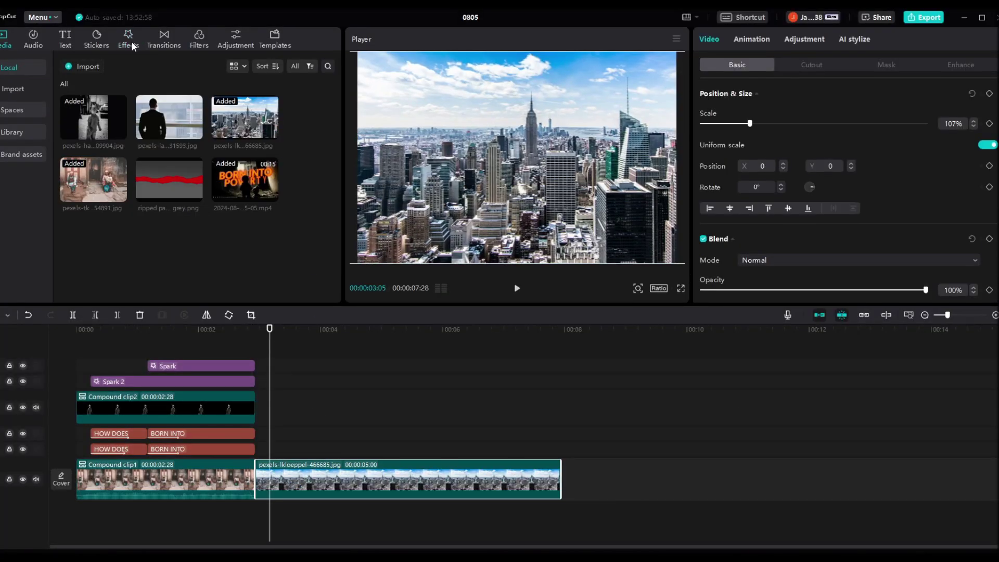
{"action": "left_click", "coordinate": [198, 42]}
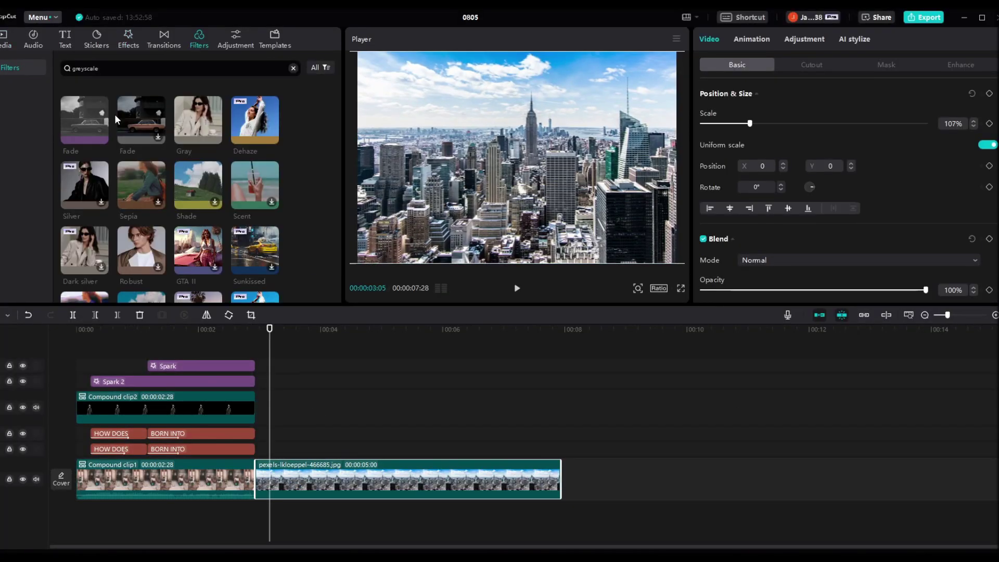
{"action": "left_click", "coordinate": [808, 42]}
{"action": "scroll", "coordinate": [833, 163], "scroll_direction": "down", "scroll_amount": 5}
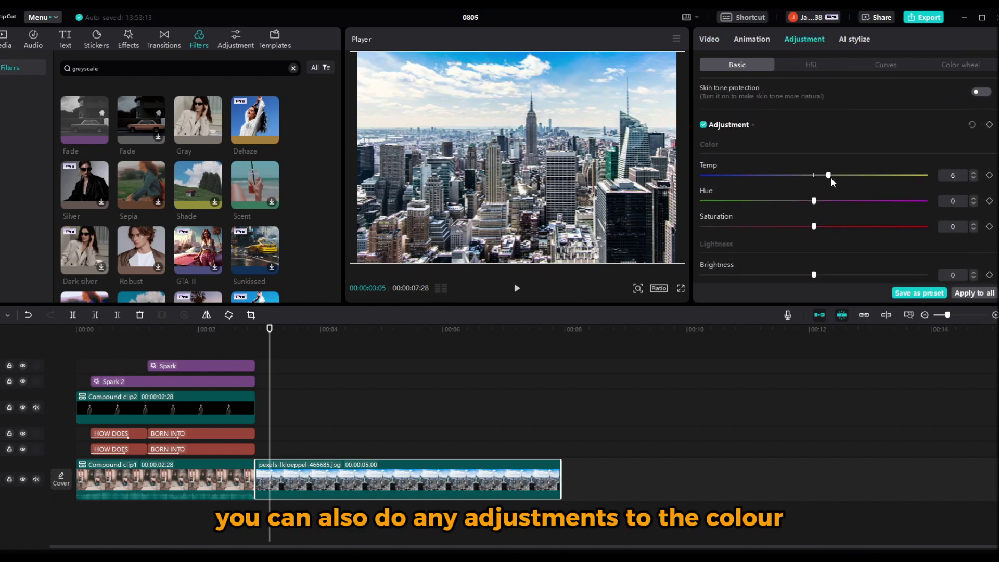
{"action": "left_click_drag", "start_coordinate": [831, 177], "coordinate": [807, 189]}
{"action": "scroll", "coordinate": [812, 203], "scroll_direction": "down", "scroll_amount": 3}
- Place the photo of the man in a suit above the skyline clip and remove its background with Auto cutout
{"action": "left_click", "coordinate": [7, 39]}
{"action": "left_click_drag", "start_coordinate": [169, 117], "coordinate": [255, 407]}
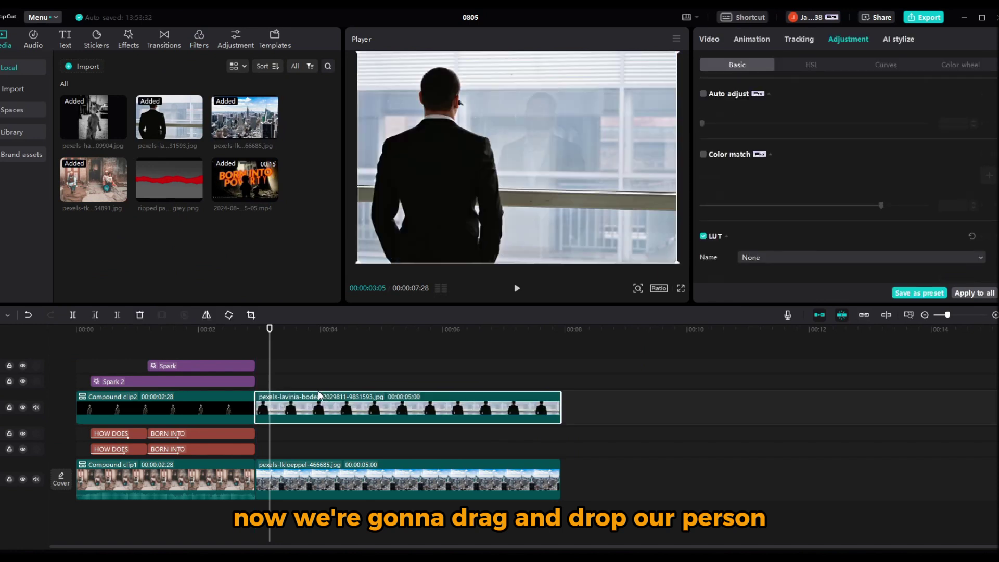
{"action": "left_click", "coordinate": [709, 39]}
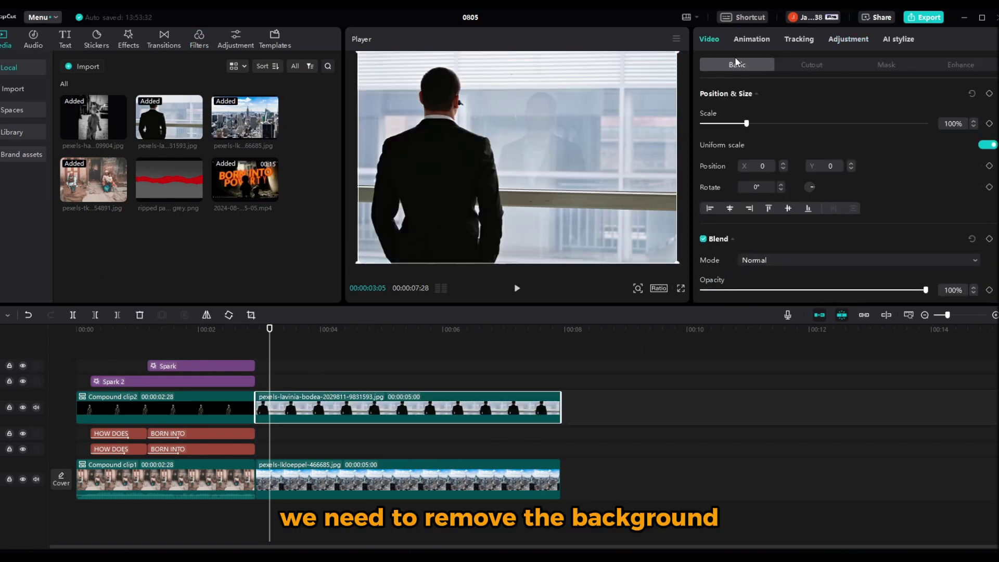
{"action": "left_click", "coordinate": [801, 65]}
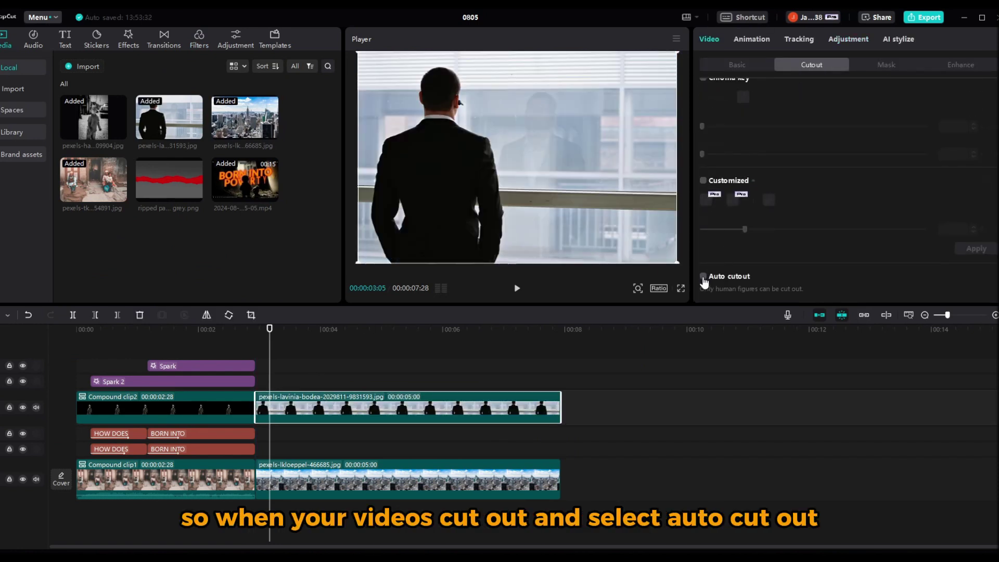
{"action": "left_click", "coordinate": [704, 277]}
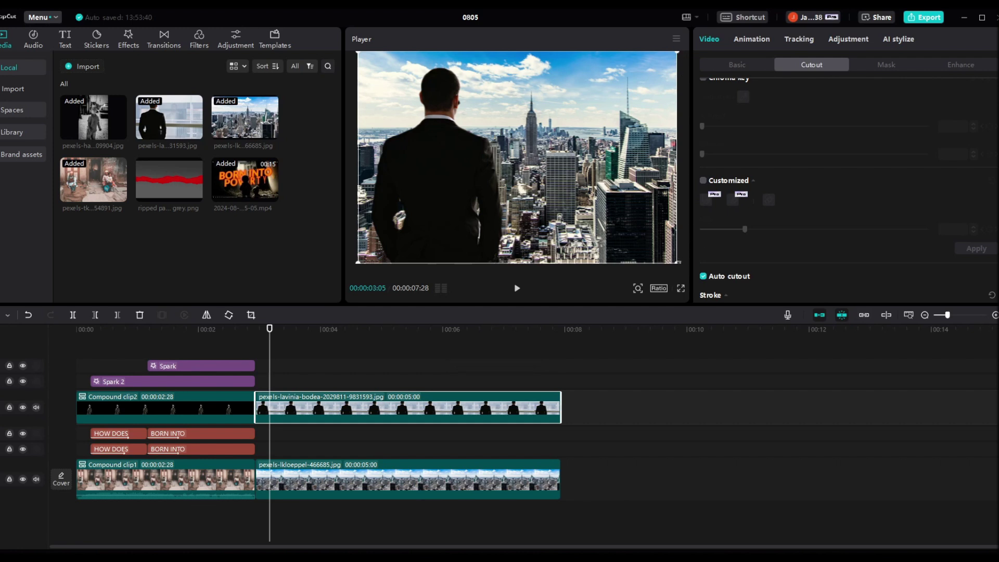
- Scale down the cut-out businessman and reposition him at the lower centre of the frame in front of the skyline
{"action": "left_click_drag", "start_coordinate": [677, 263], "coordinate": [636, 236]}
{"action": "left_click_drag", "start_coordinate": [483, 178], "coordinate": [542, 195]}
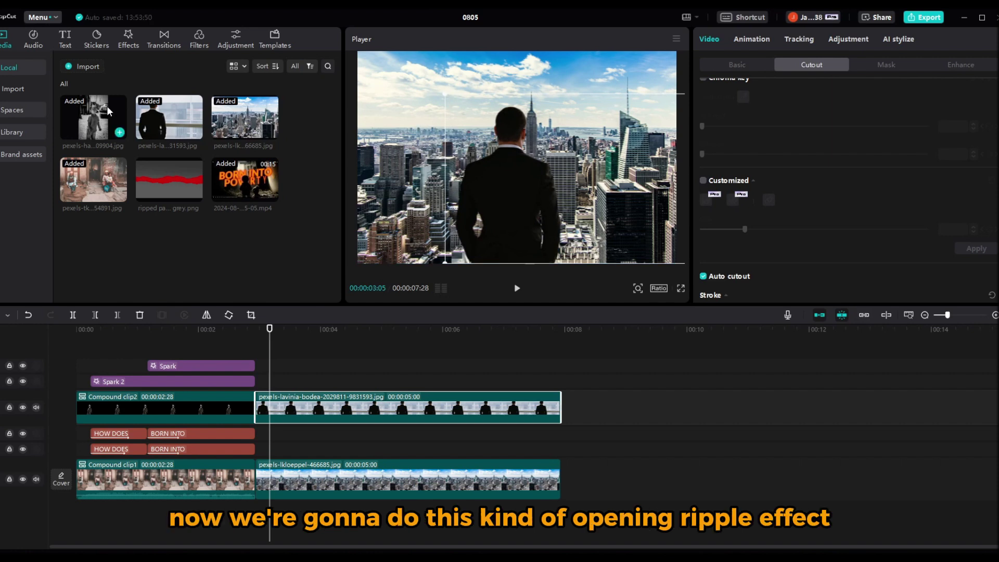
- Add ripped page grey.png above the businessman clip, enlarge it to fill the frame, and chroma key out its red strip at strength 100
{"action": "left_click_drag", "start_coordinate": [169, 179], "coordinate": [255, 374]}
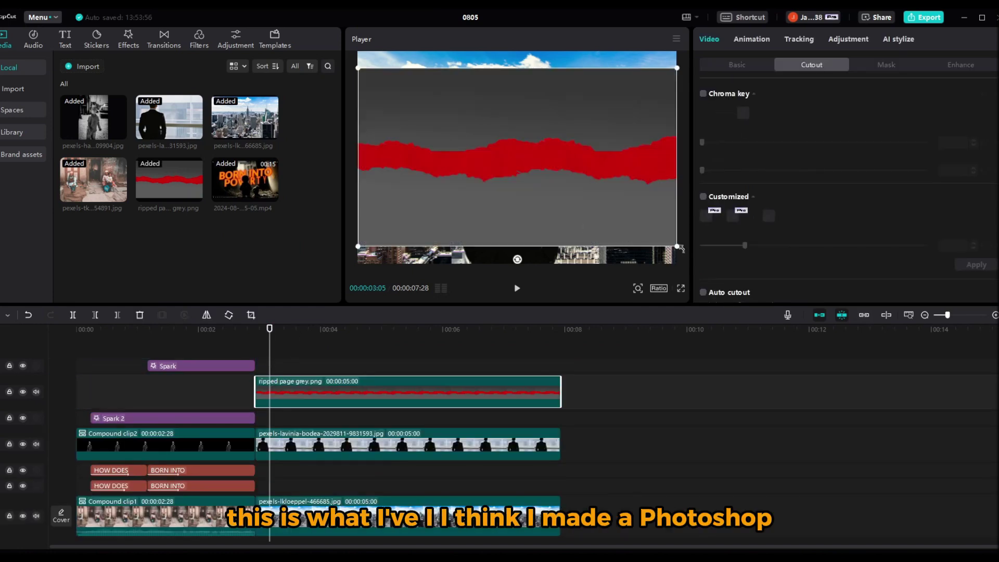
{"action": "left_click_drag", "start_coordinate": [680, 249], "coordinate": [718, 279]}
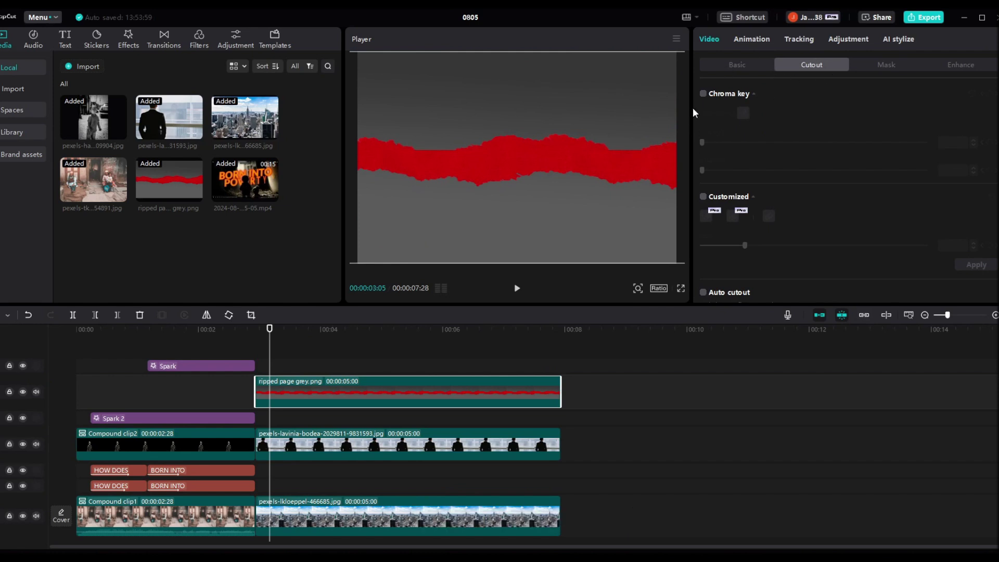
{"action": "left_click", "coordinate": [703, 94]}
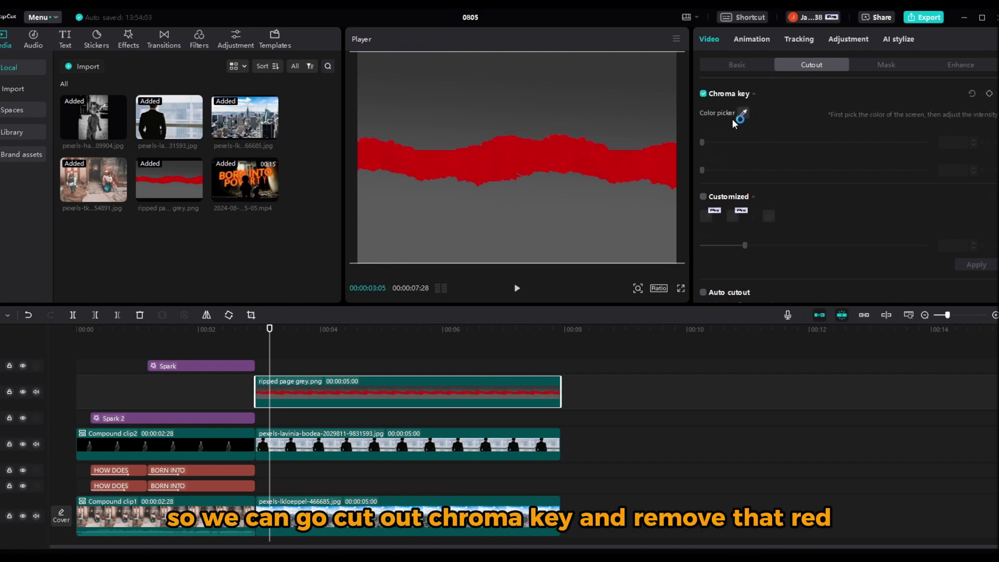
{"action": "left_click", "coordinate": [655, 168]}
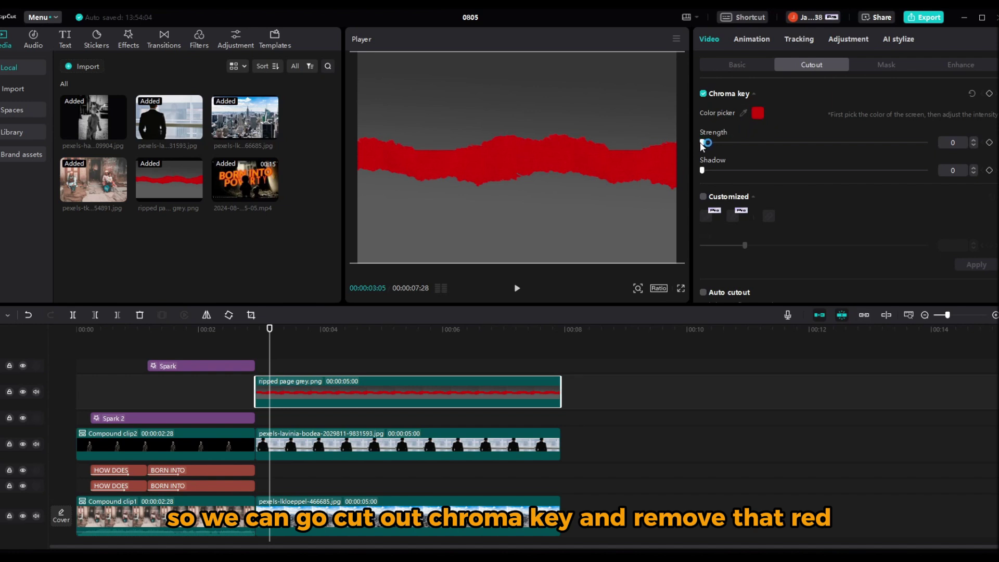
{"action": "left_click_drag", "start_coordinate": [703, 142], "coordinate": [860, 142]}
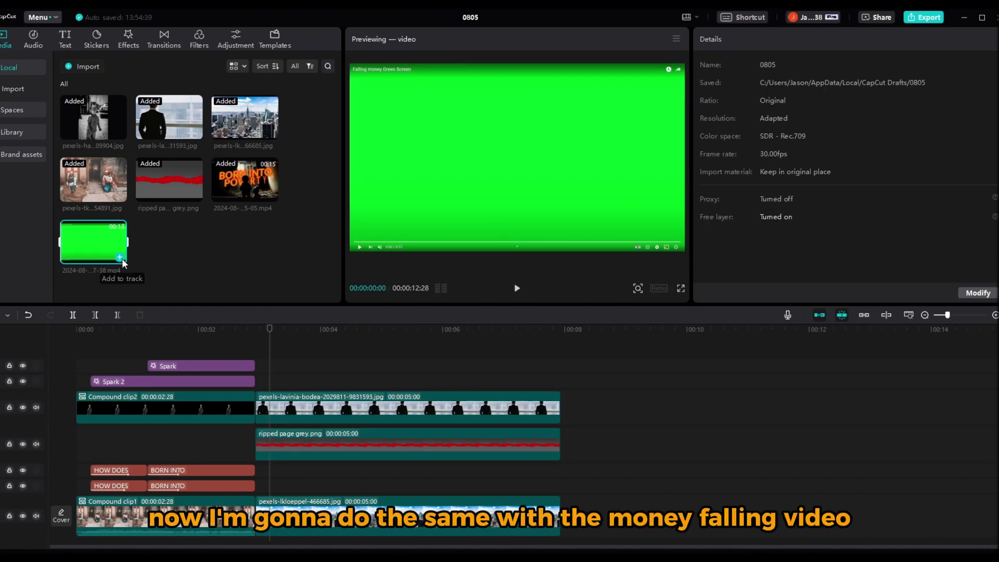
- Place the falling money green-screen video above the city scene clips and enlarge it to fill the frame
{"action": "left_click_drag", "start_coordinate": [85, 243], "coordinate": [292, 375]}
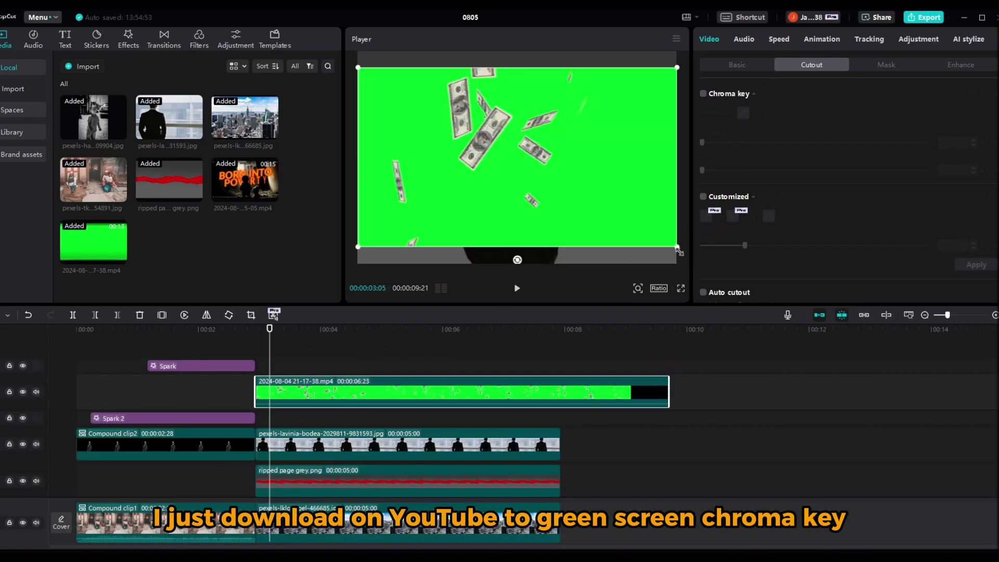
{"action": "left_click_drag", "start_coordinate": [679, 251], "coordinate": [719, 276]}
- Chroma key the green out of the falling money video at strength 100 and trim the clip to 00:00:05:00
{"action": "left_click", "coordinate": [750, 96]}
{"action": "left_click", "coordinate": [744, 112]}
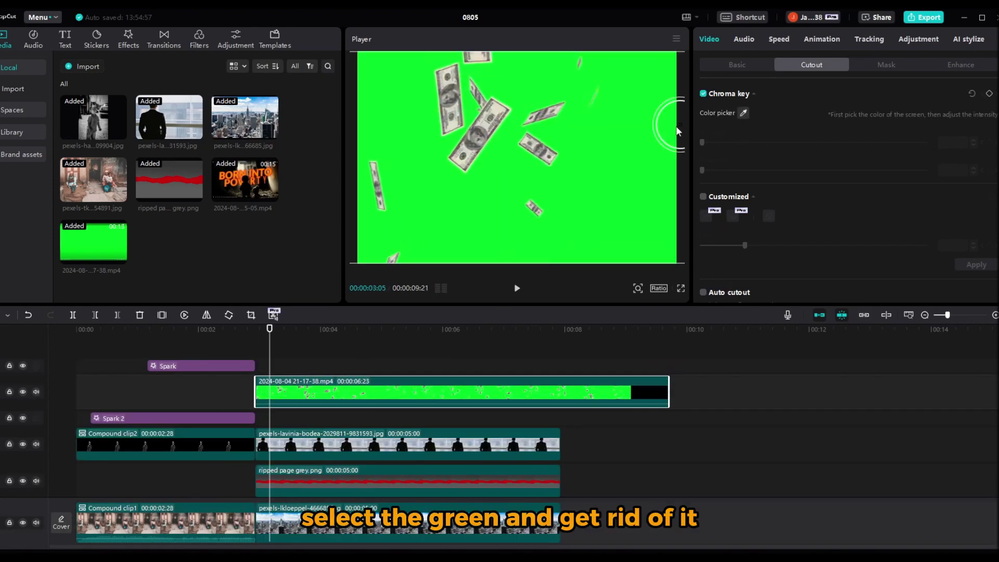
{"action": "left_click", "coordinate": [669, 129]}
{"action": "left_click_drag", "start_coordinate": [701, 142], "coordinate": [829, 143]}
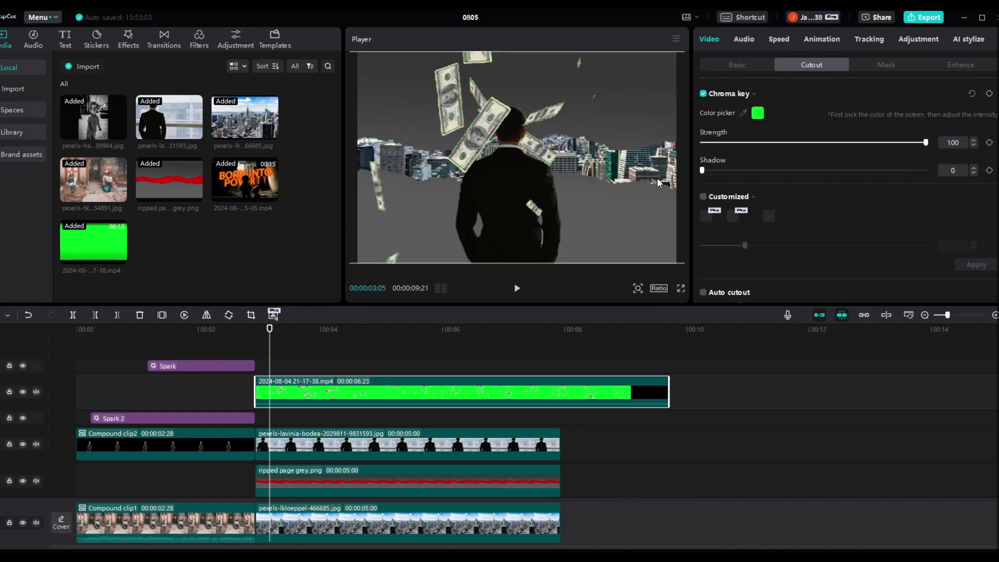
{"action": "scroll", "coordinate": [619, 408], "scroll_direction": "down", "scroll_amount": 1}
{"action": "left_click_drag", "start_coordinate": [668, 380], "coordinate": [562, 380]}
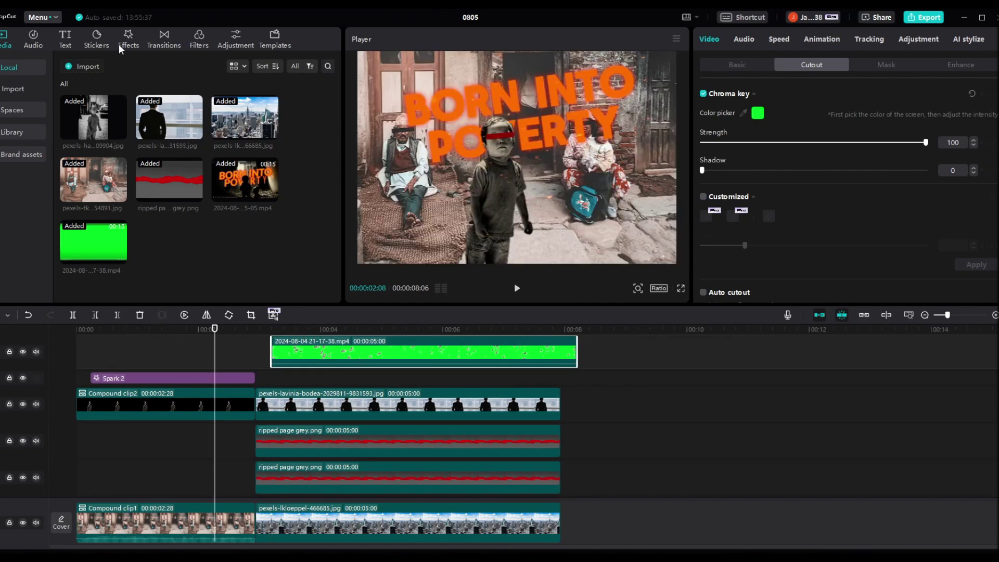
- Search transitions for flash and add Blanch between Compound clip2 and the businessman clip with a 0.7 s duration
{"action": "left_click", "coordinate": [162, 42]}
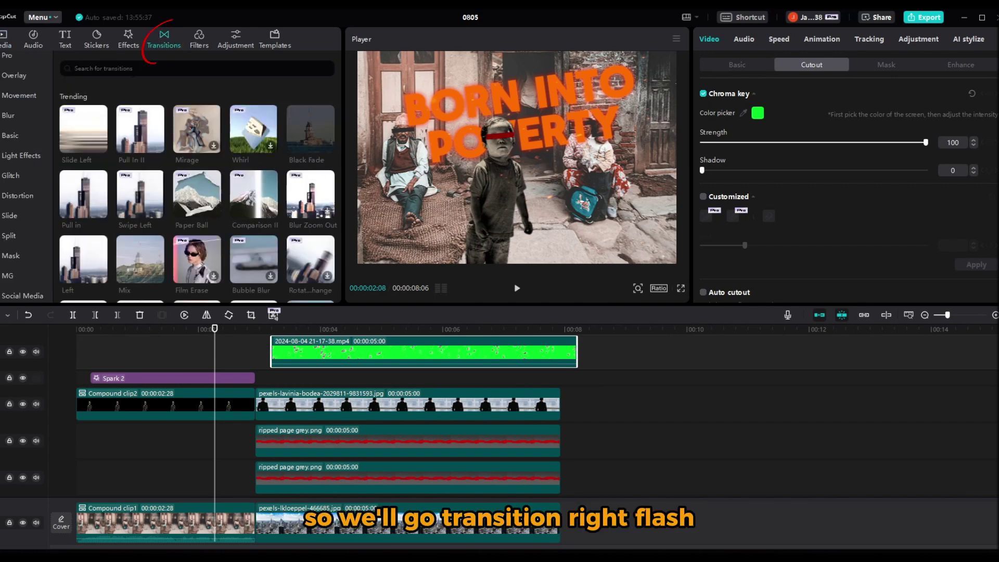
{"action": "type", "text": "flash"}
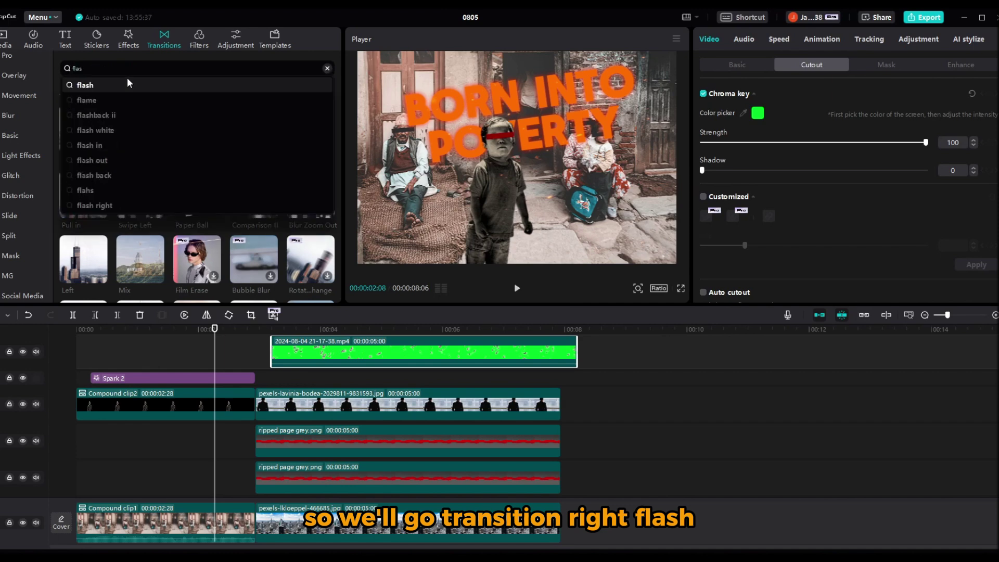
{"action": "key", "text": "Return"}
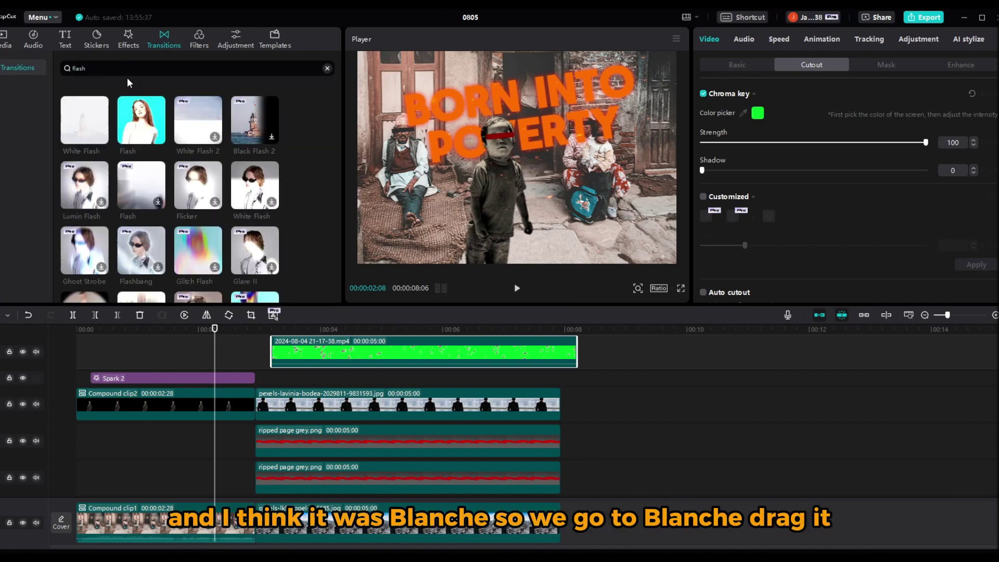
{"action": "scroll", "coordinate": [177, 150], "scroll_direction": "down", "scroll_amount": 2}
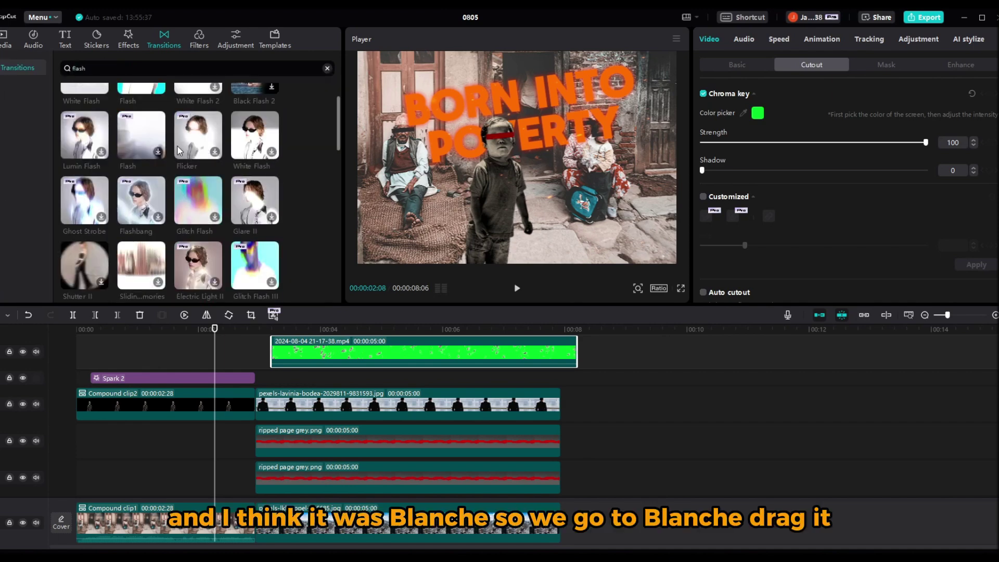
{"action": "scroll", "coordinate": [182, 159], "scroll_direction": "down", "scroll_amount": 1}
{"action": "left_click_drag", "start_coordinate": [198, 229], "coordinate": [239, 398]}
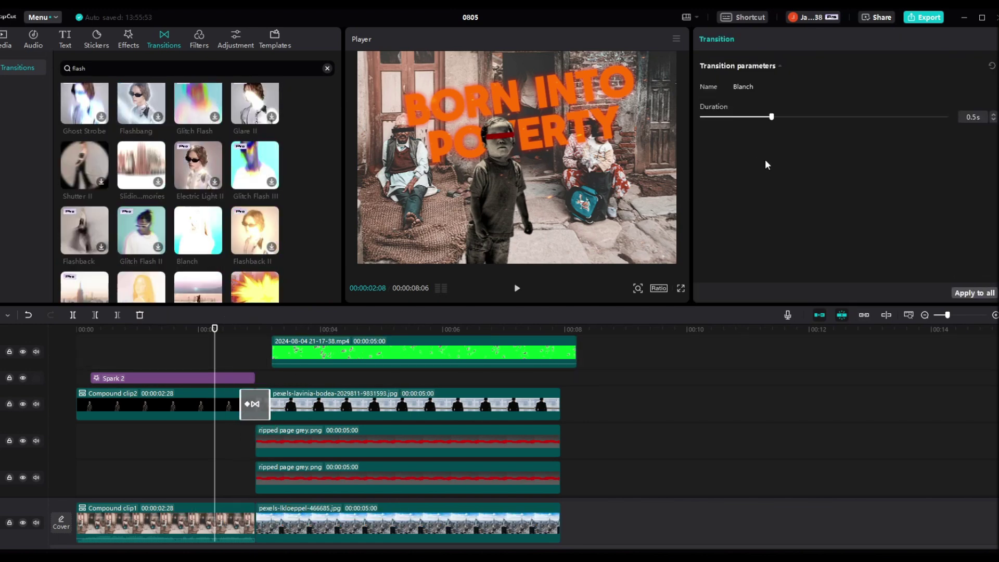
{"action": "left_click_drag", "start_coordinate": [774, 115], "coordinate": [819, 127]}
- Play the project from the start to review the flash transition and the grey rip in the city scene
{"action": "left_click_drag", "start_coordinate": [102, 332], "coordinate": [79, 332]}
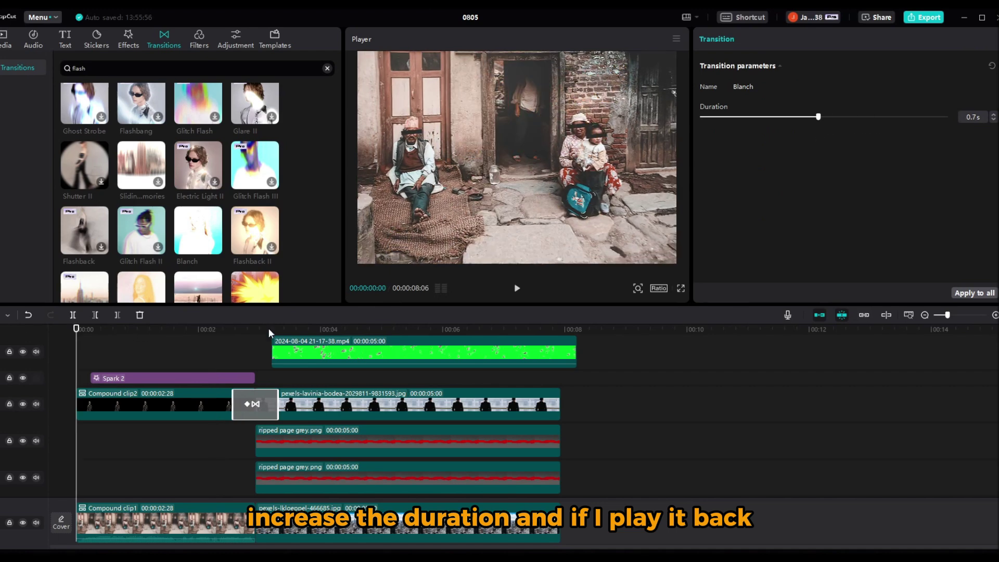
{"action": "left_click", "coordinate": [517, 289]}
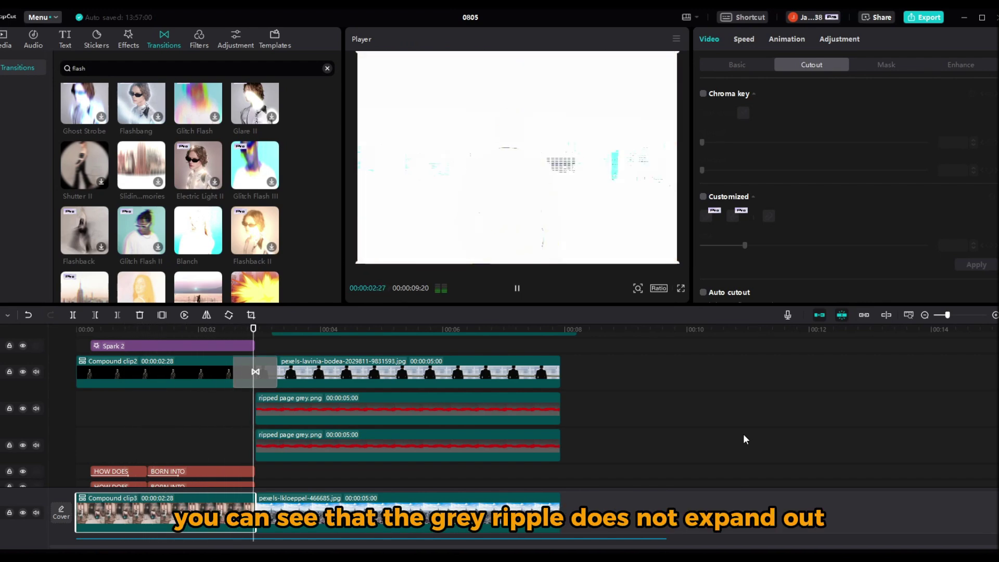
{"action": "key", "text": "space"}
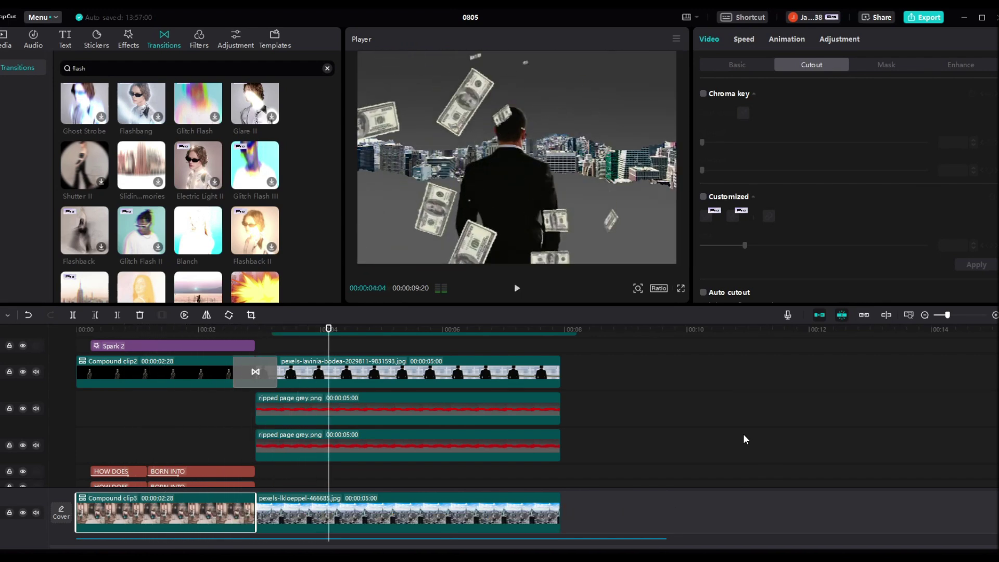
- Apply a horizontal mask to the upper ripped page clip, hide the lower copy's track, and shift the mask line to position X 58
{"action": "left_click", "coordinate": [450, 410]}
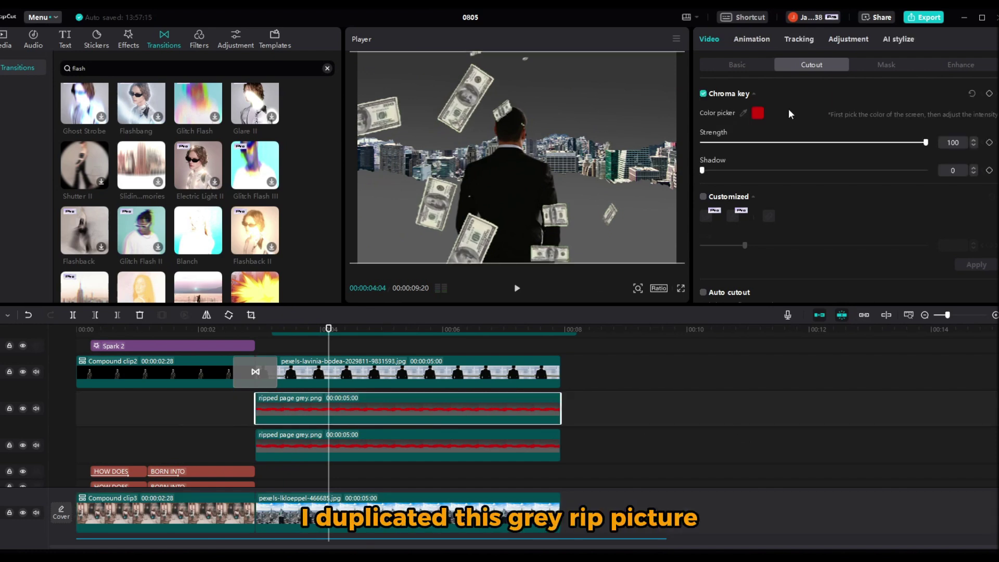
{"action": "left_click", "coordinate": [884, 65]}
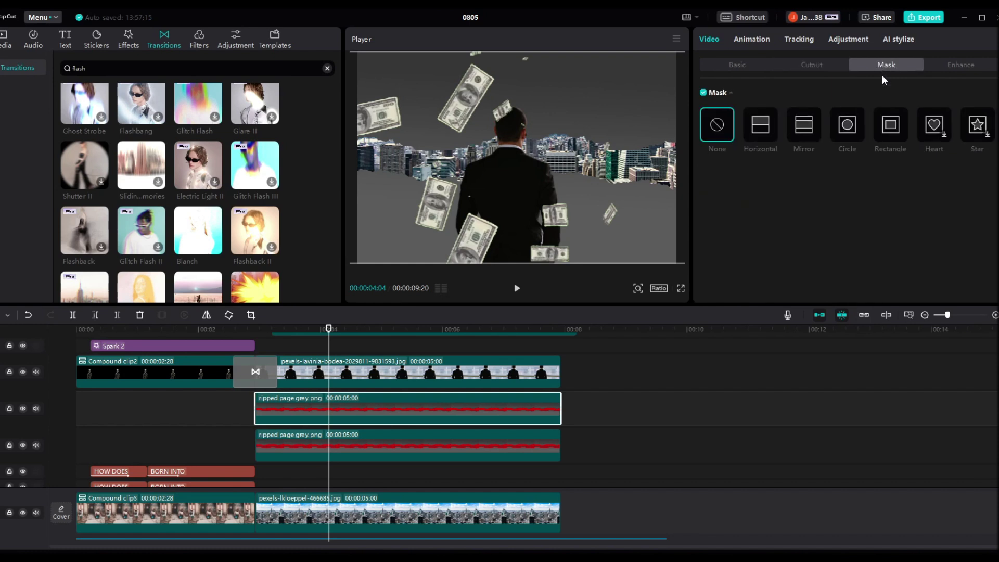
{"action": "left_click", "coordinate": [772, 123]}
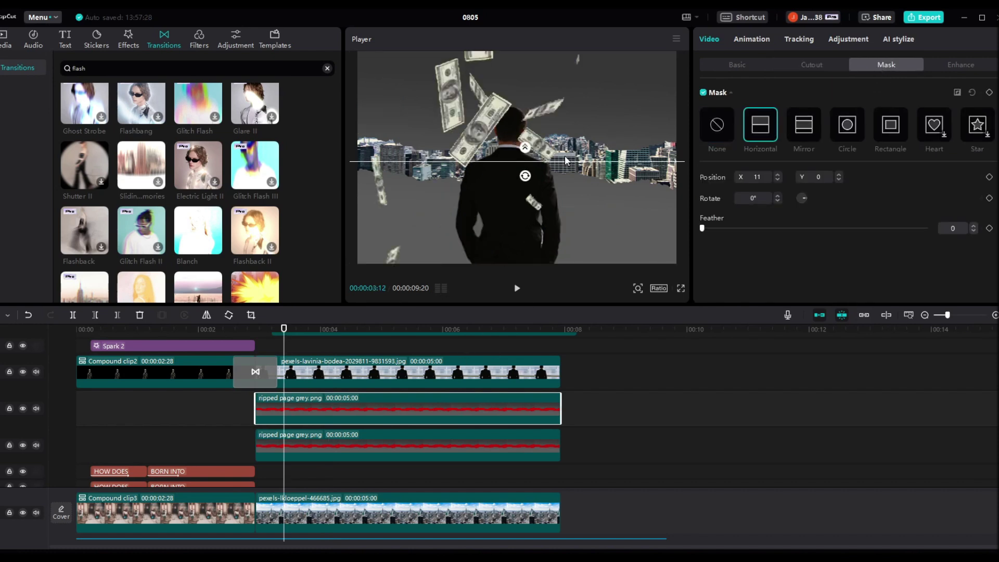
{"action": "mouse_move", "coordinate": [557, 162]}
{"action": "left_mouse_down"}
{"action": "mouse_move", "coordinate": [546, 232]}
{"action": "mouse_move", "coordinate": [578, 161]}
{"action": "left_mouse_up"}
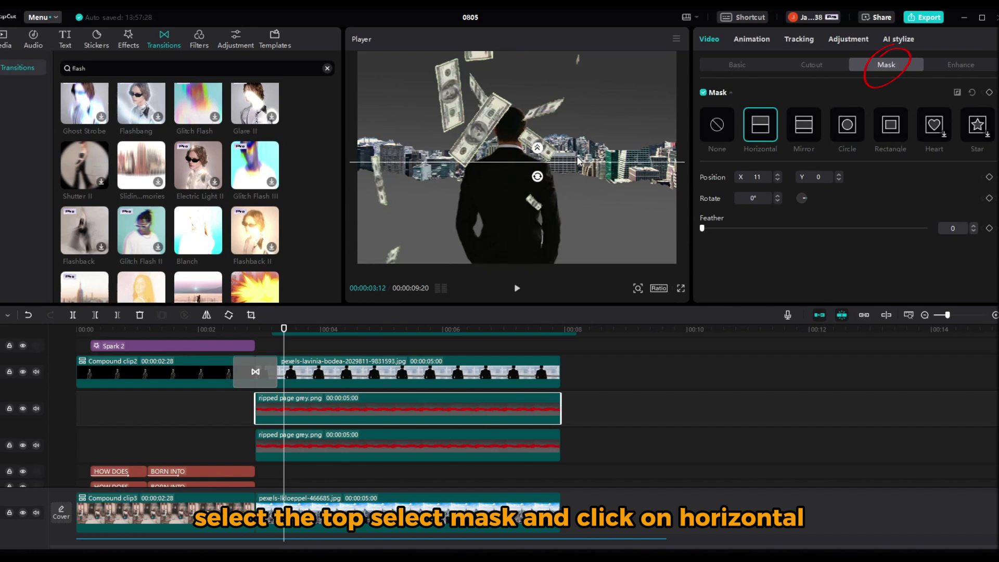
{"action": "left_click", "coordinate": [22, 445]}
{"action": "mouse_move", "coordinate": [579, 157]}
{"action": "left_mouse_down"}
{"action": "mouse_move", "coordinate": [581, 107]}
{"action": "mouse_move", "coordinate": [580, 157]}
{"action": "left_mouse_up"}
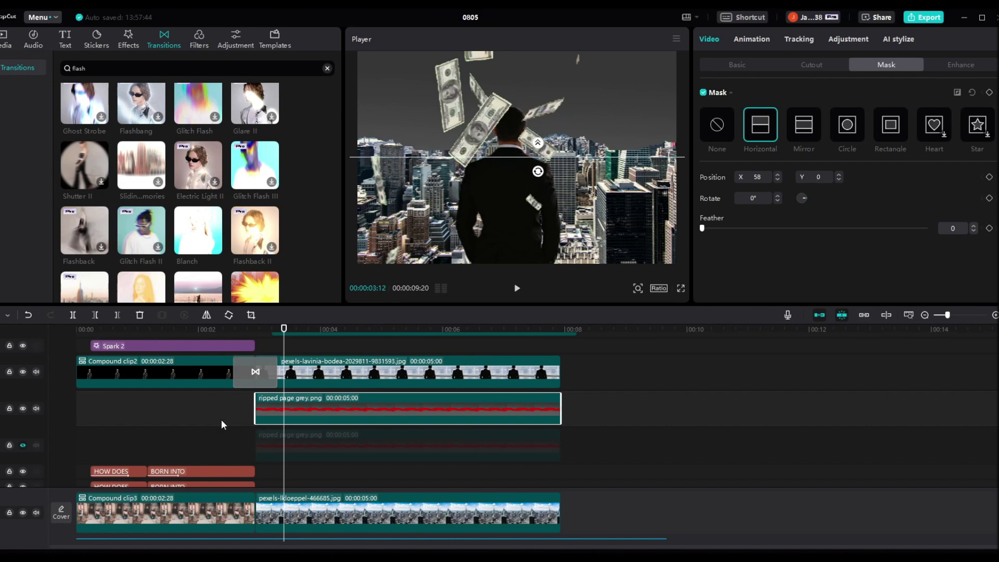
- Hide the upper ripped page track, unhide the lower one, and give the lower clip a horizontal mask rotated by 180°
{"action": "left_click", "coordinate": [23, 409]}
{"action": "left_click", "coordinate": [23, 445]}
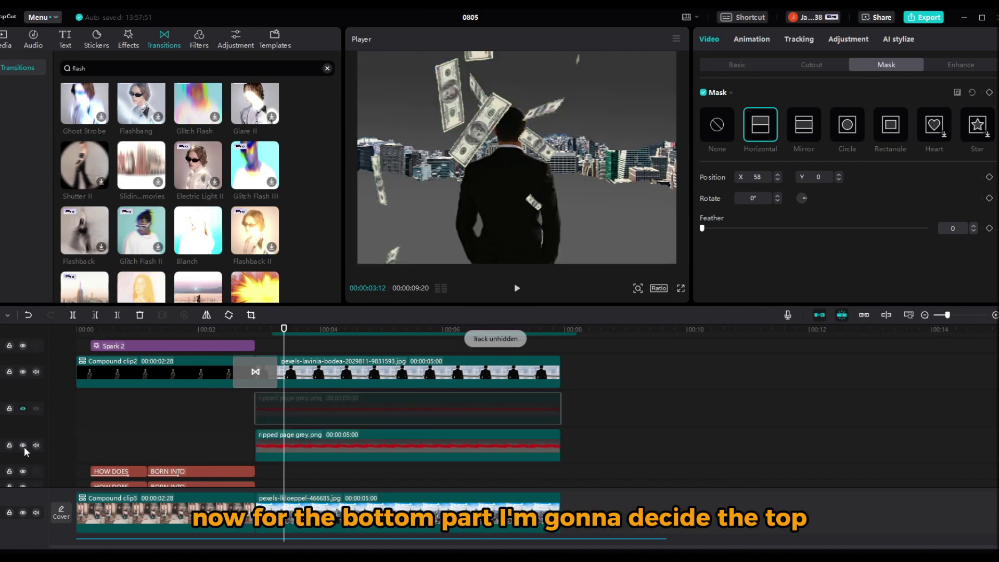
{"action": "left_click", "coordinate": [765, 130]}
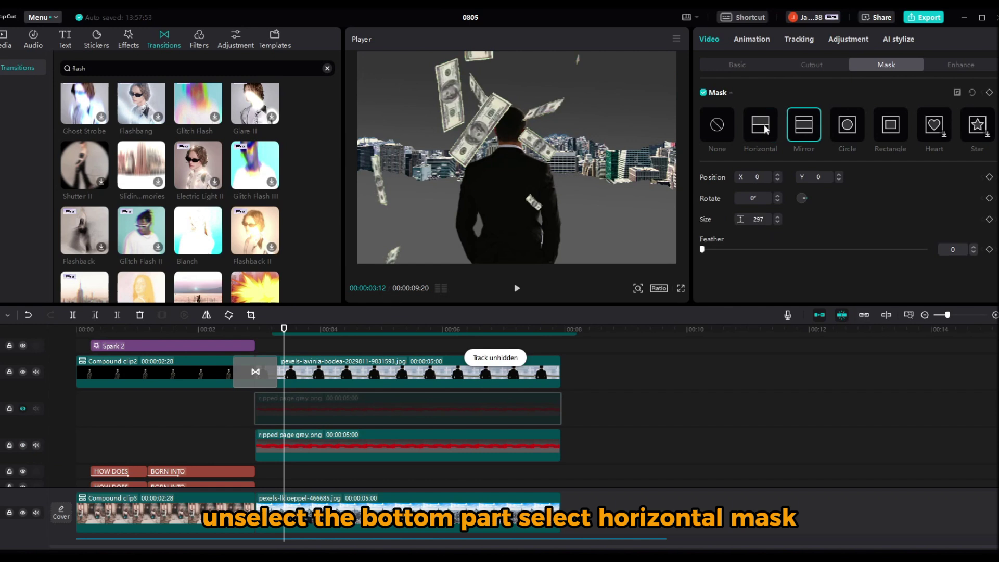
{"action": "left_click", "coordinate": [444, 437]}
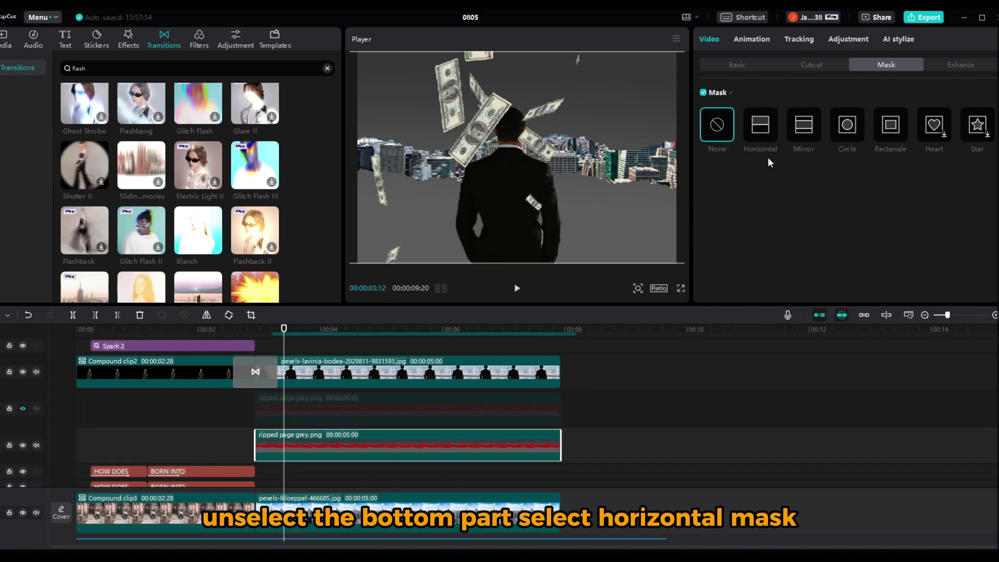
{"action": "left_click", "coordinate": [762, 128]}
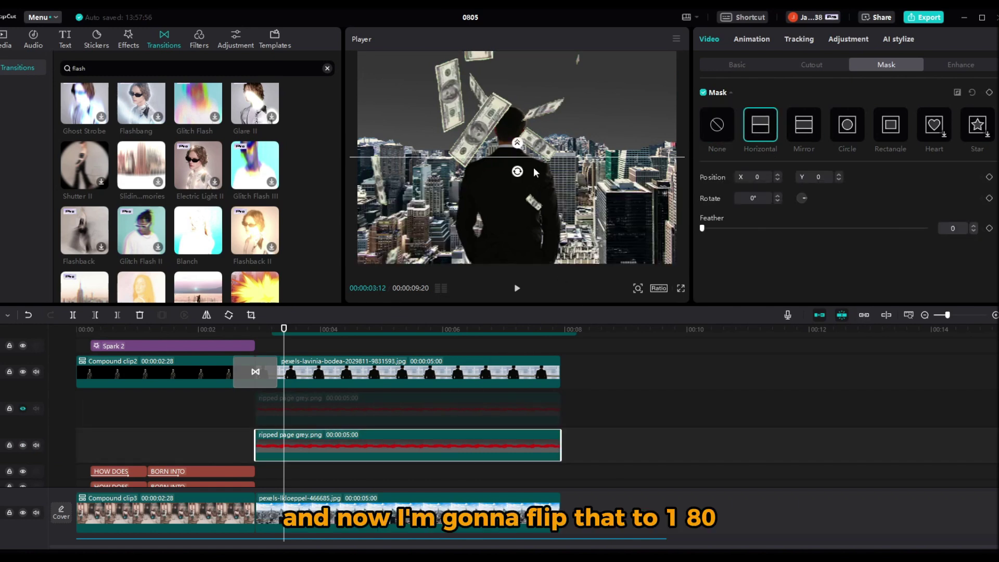
{"action": "left_click_drag", "start_coordinate": [517, 171], "coordinate": [508, 120]}
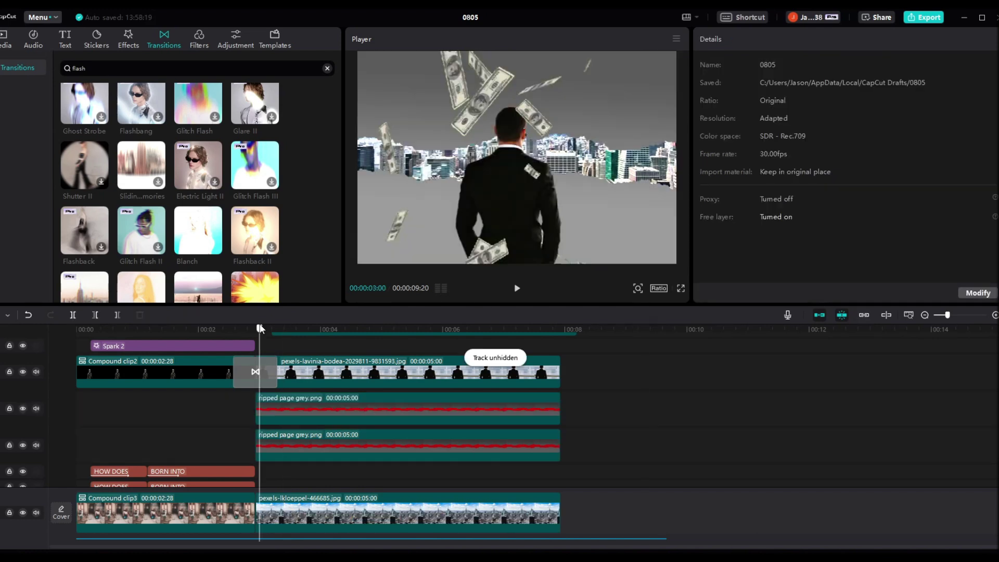
- Keyframe the upper ripped page clip's position at 00:00:02:28 and move the clip upward at 00:00:03:29
{"action": "left_click", "coordinate": [255, 327]}
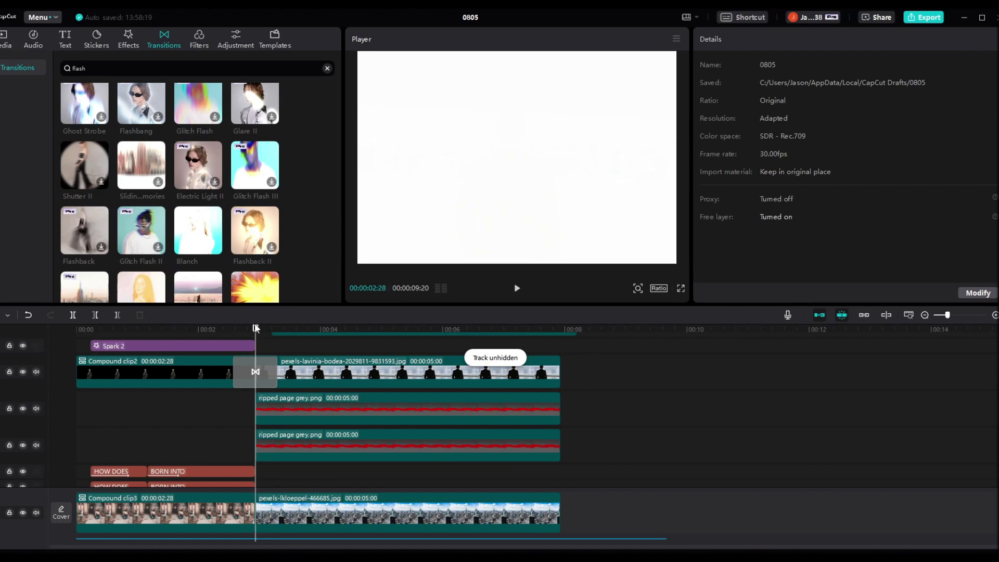
{"action": "left_click", "coordinate": [335, 412]}
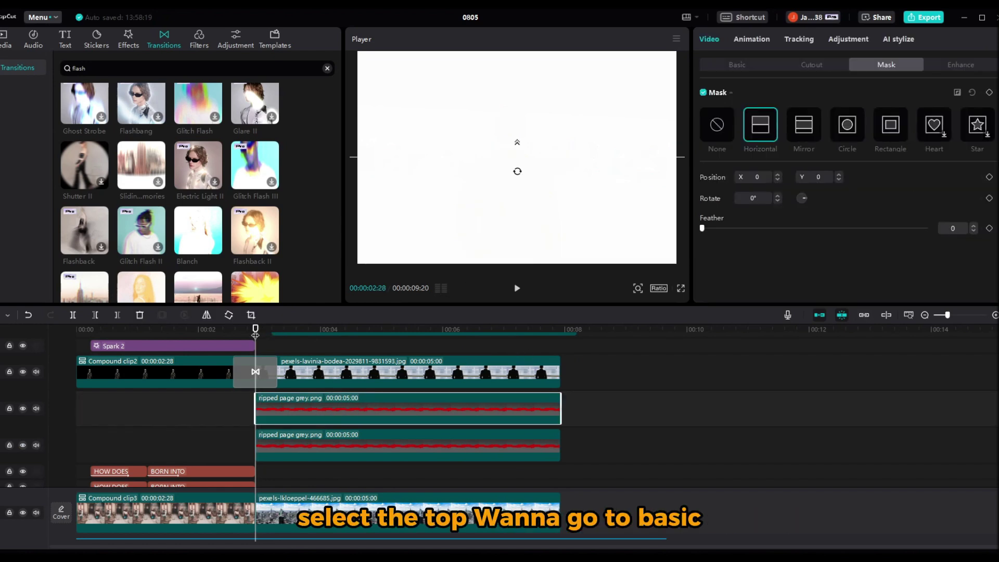
{"action": "left_click", "coordinate": [739, 66]}
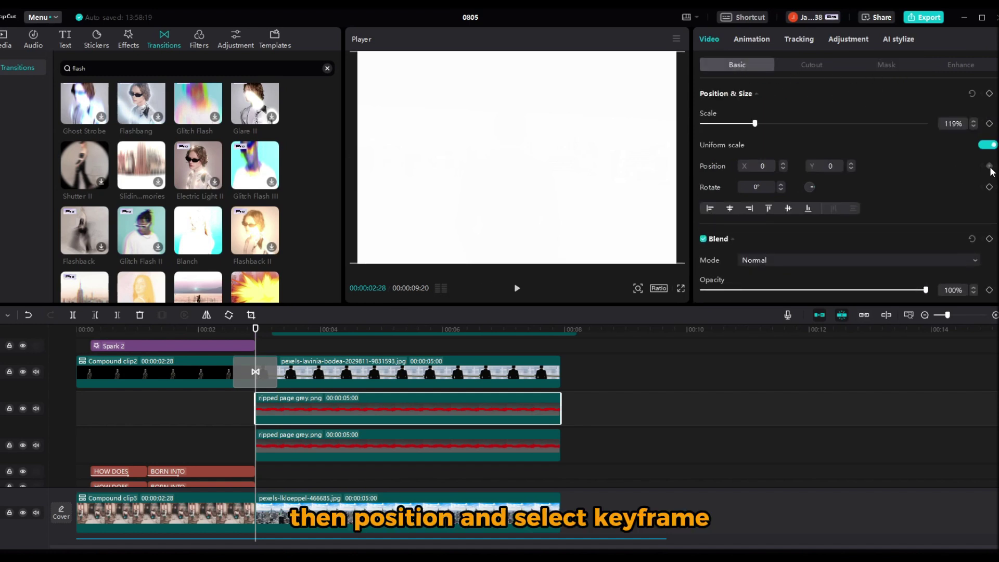
{"action": "left_click_drag", "start_coordinate": [257, 327], "coordinate": [319, 328]}
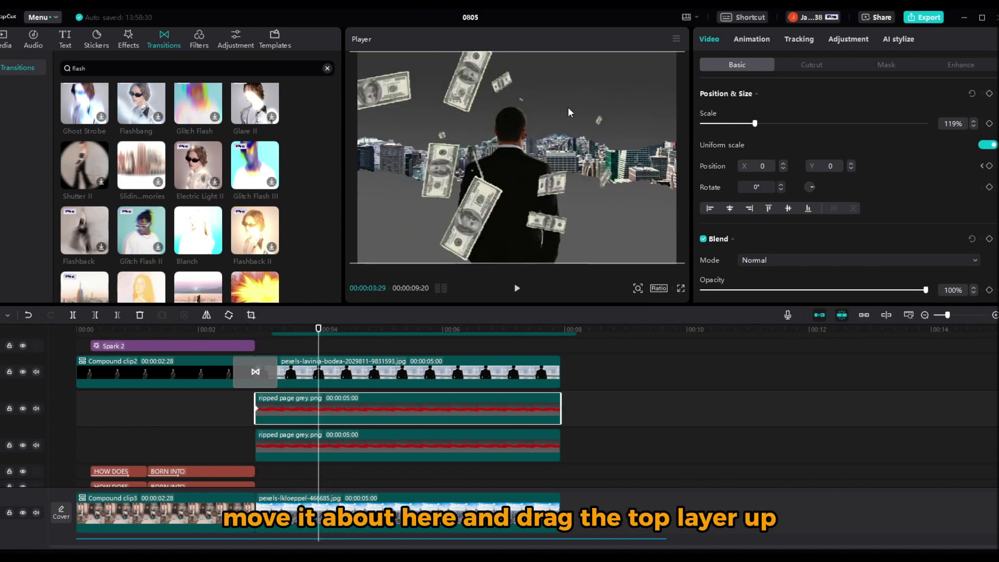
{"action": "left_click_drag", "start_coordinate": [567, 107], "coordinate": [564, 88]}
- Move the lower ripped page clip down to position Y -328 at 00:00:03:29 and play back the opening rip
{"action": "mouse_move", "coordinate": [318, 329]}
{"action": "left_mouse_down"}
{"action": "mouse_move", "coordinate": [255, 329]}
{"action": "mouse_move", "coordinate": [313, 329]}
{"action": "mouse_move", "coordinate": [318, 342]}
{"action": "left_mouse_up"}
{"action": "left_click", "coordinate": [406, 448]}
{"action": "left_click", "coordinate": [312, 411]}
{"action": "left_click", "coordinate": [336, 445]}
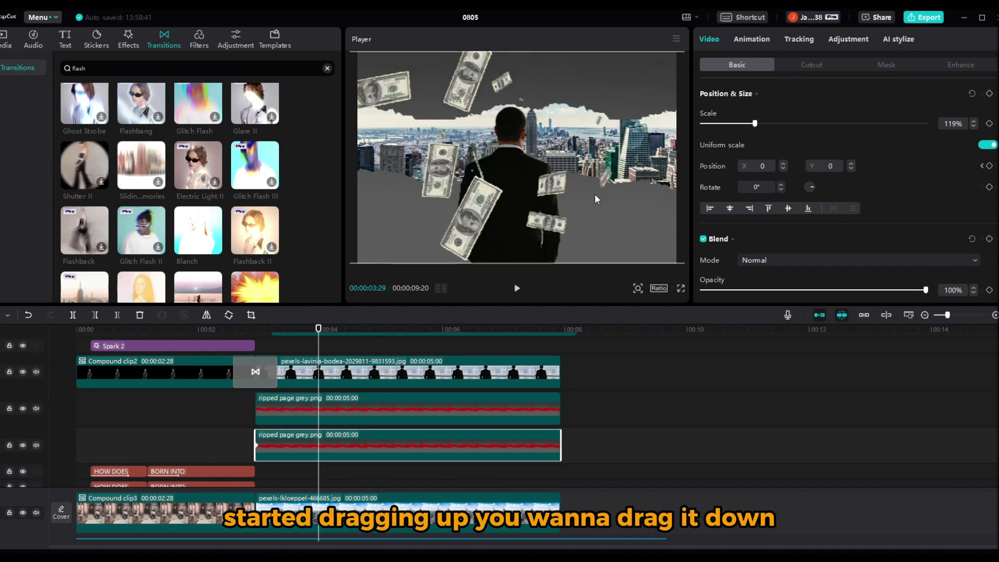
{"action": "left_click_drag", "start_coordinate": [595, 195], "coordinate": [595, 223]}
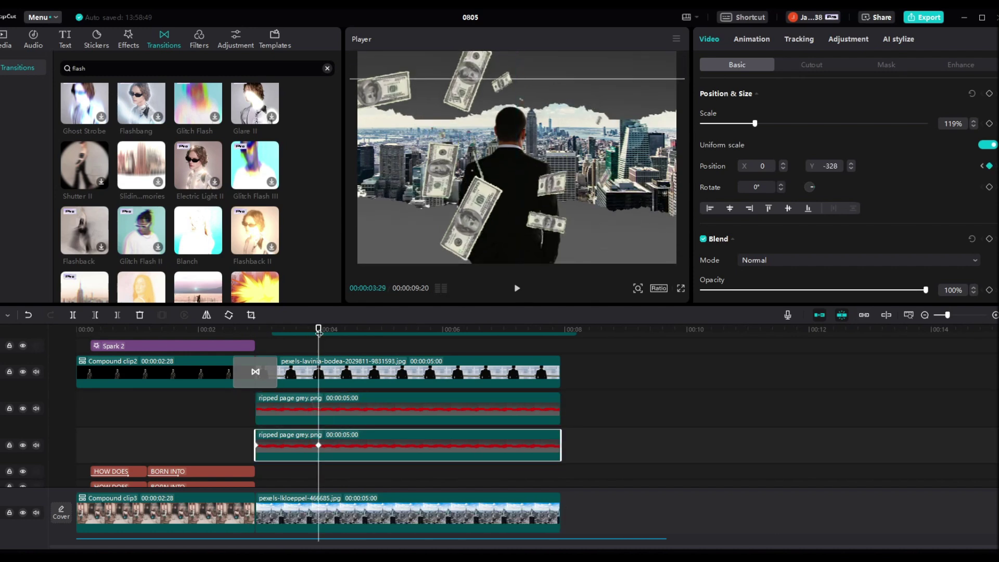
{"action": "key", "text": "space"}
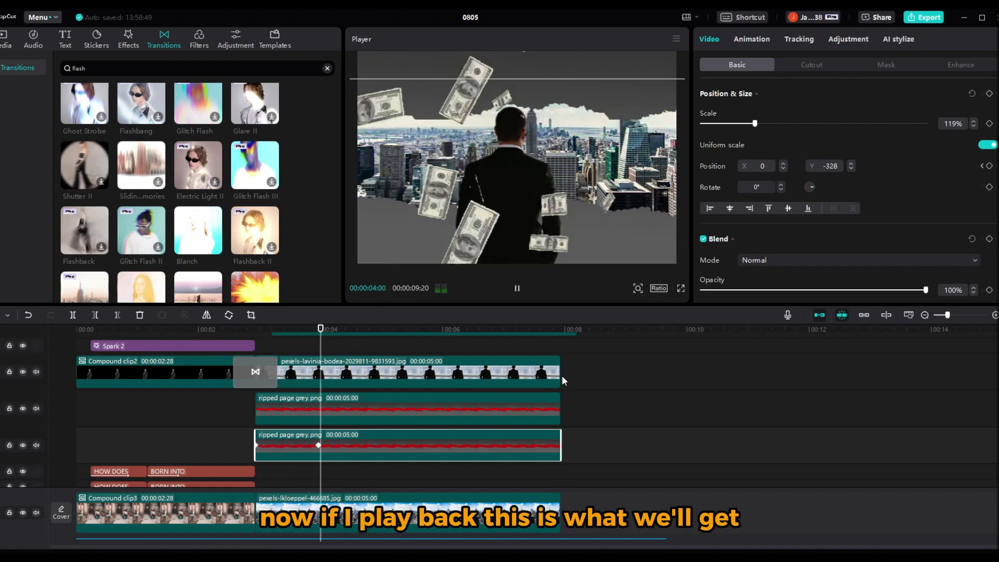
- Trim both ripped page clips, the city image, the businessman image and the falling money clip to end at 00:00:04:11
{"action": "key", "text": "space"}
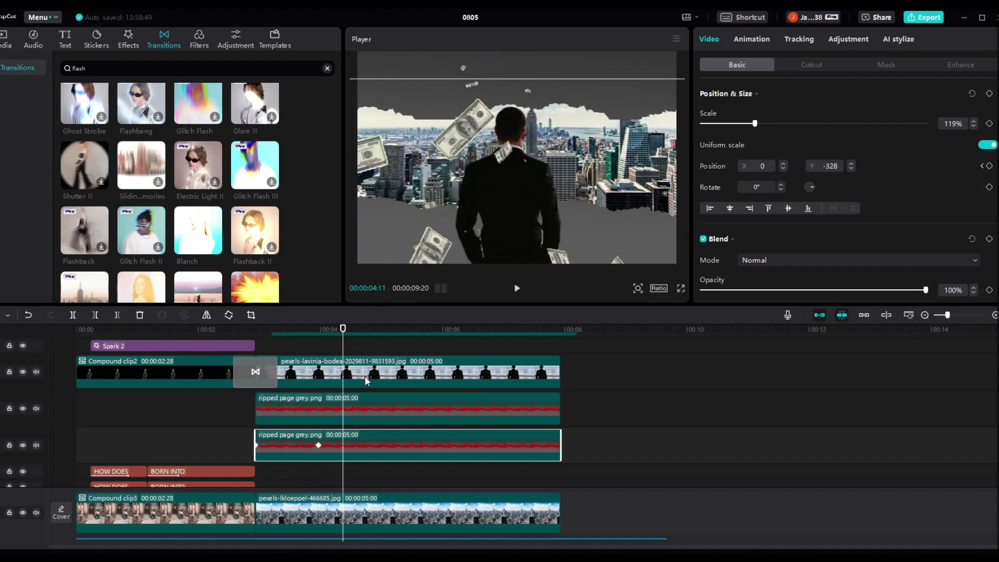
{"action": "left_click_drag", "start_coordinate": [560, 409], "coordinate": [342, 410]}
{"action": "left_click_drag", "start_coordinate": [560, 446], "coordinate": [549, 445]}
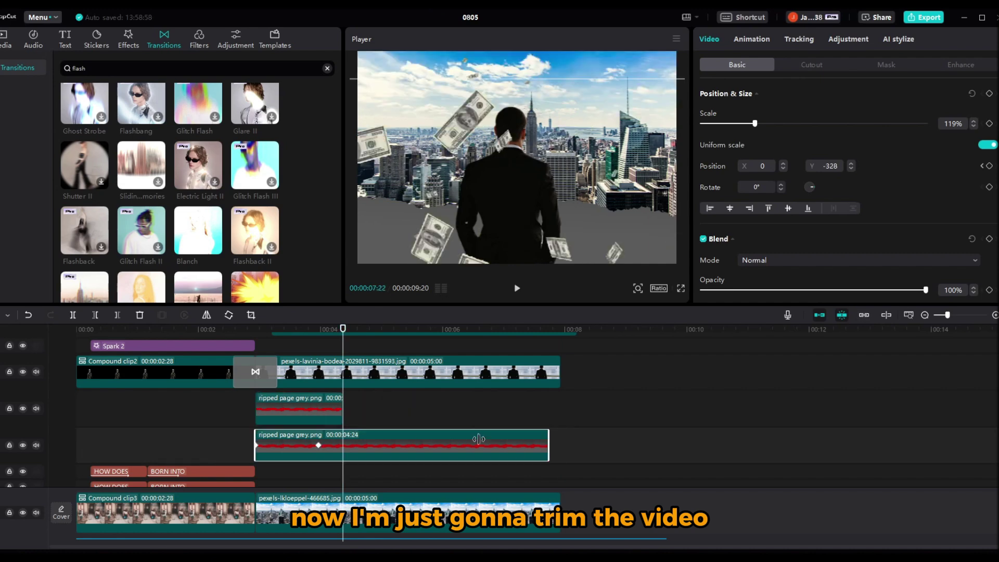
{"action": "left_click_drag", "start_coordinate": [478, 439], "coordinate": [341, 446]}
{"action": "left_click_drag", "start_coordinate": [561, 515], "coordinate": [342, 515]}
{"action": "scroll", "coordinate": [437, 406], "scroll_direction": "up", "scroll_amount": 2}
{"action": "left_click_drag", "start_coordinate": [521, 397], "coordinate": [342, 397]}
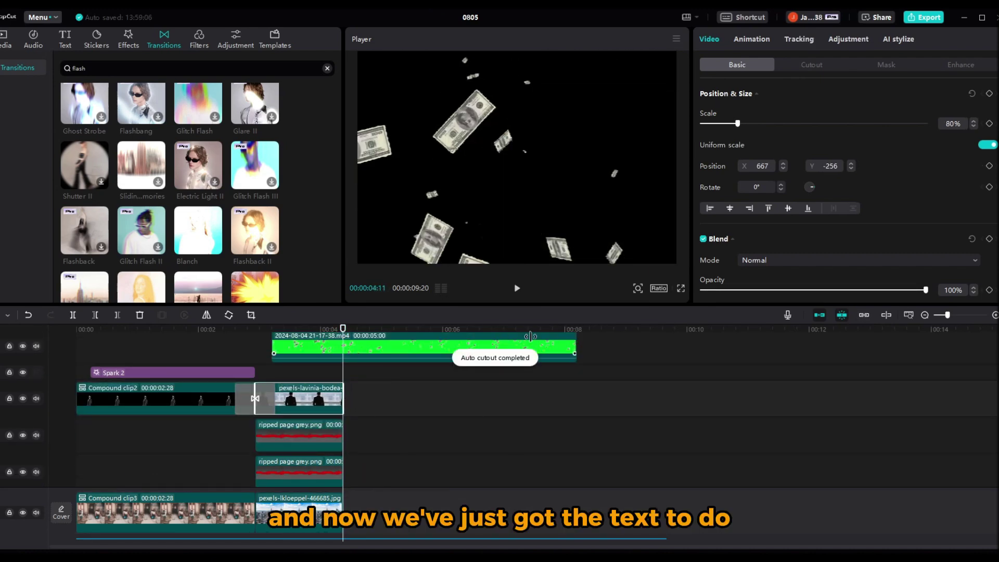
{"action": "left_click_drag", "start_coordinate": [530, 336], "coordinate": [342, 335]}
{"action": "left_click", "coordinate": [367, 359]}
- Add a default text clip over the start of the city scene and write RICHEST MAN / IN THE WORLD on two lines
{"action": "left_click", "coordinate": [65, 39]}
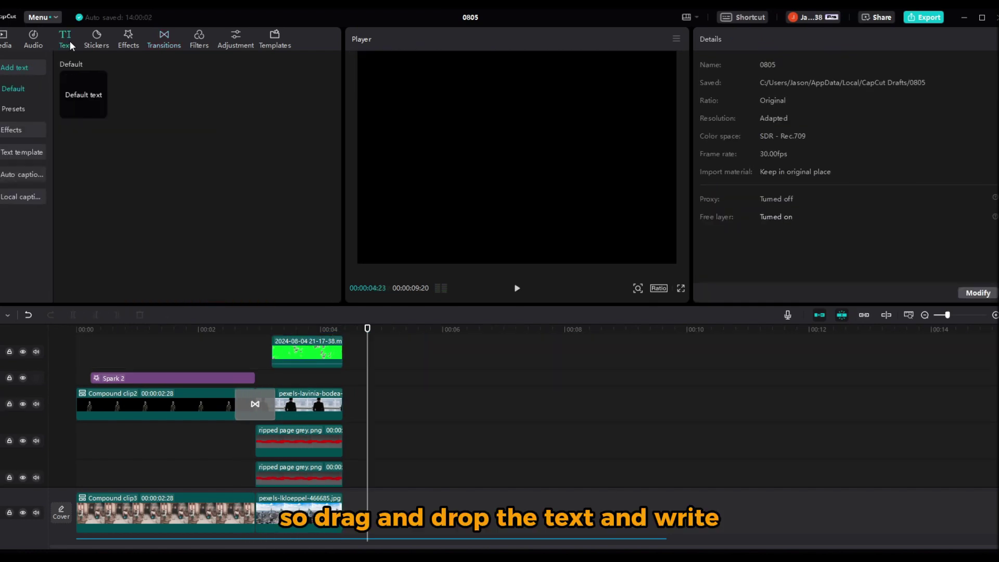
{"action": "left_click_drag", "start_coordinate": [83, 95], "coordinate": [265, 378]}
{"action": "left_click", "coordinate": [287, 328]}
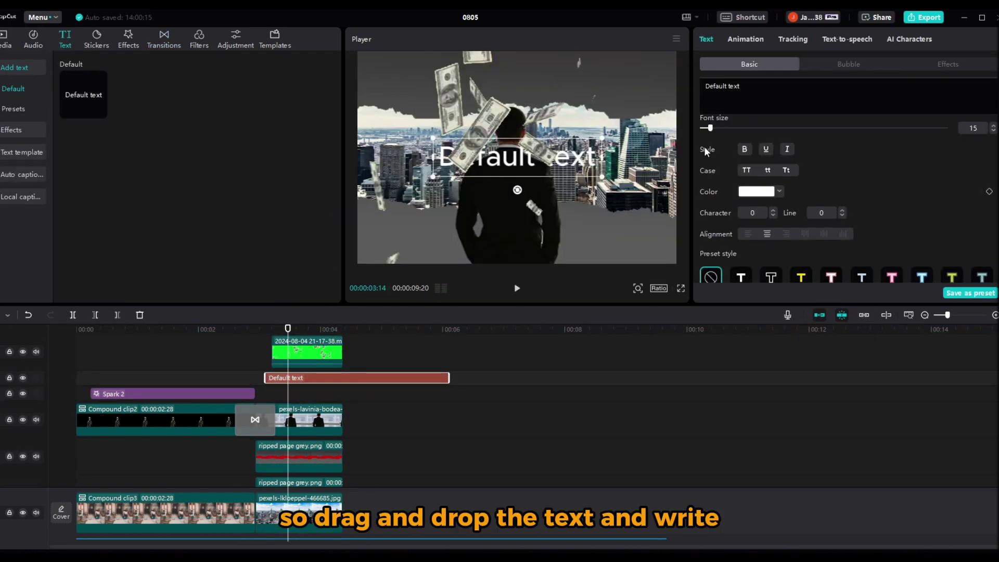
{"action": "key", "text": "ctrl+a"}
{"action": "type", "text": "RICHEST MAN"}
{"action": "key", "text": "Return"}
{"action": "type", "text": "IN"}
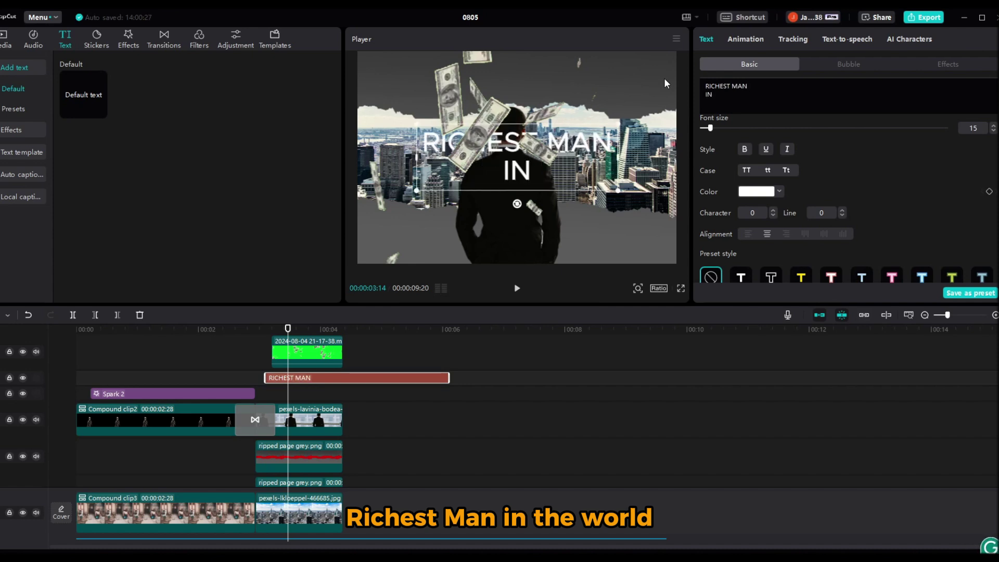
{"action": "type", "text": " THE WORLD"}
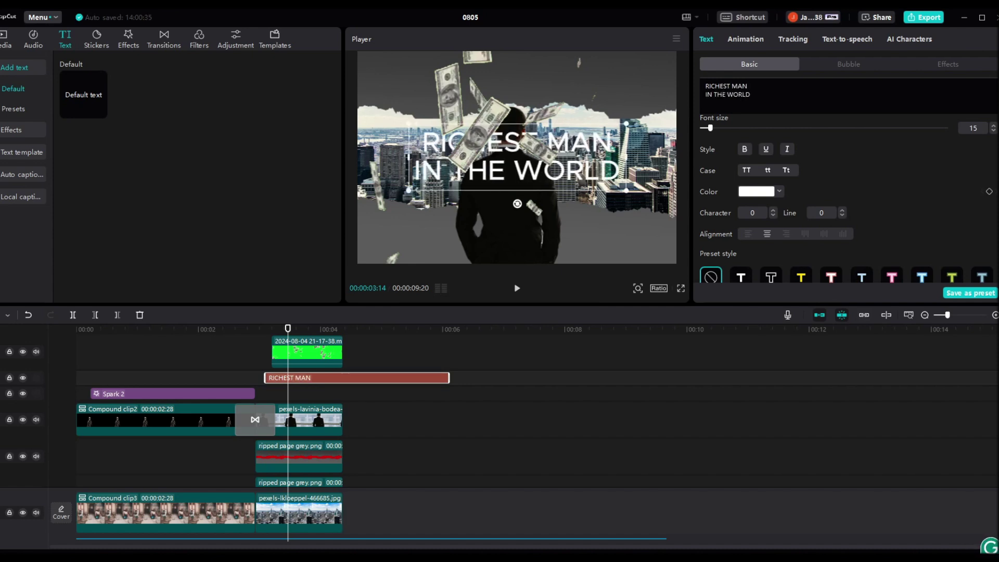
- Set the RICHEST MAN title's font to ZY Steady and its color to orange FF6C00
{"action": "left_click", "coordinate": [779, 191]}
{"action": "scroll", "coordinate": [803, 223], "scroll_direction": "down", "scroll_amount": 5}
{"action": "scroll", "coordinate": [802, 223], "scroll_direction": "up", "scroll_amount": 5}
{"action": "left_click", "coordinate": [786, 138]}
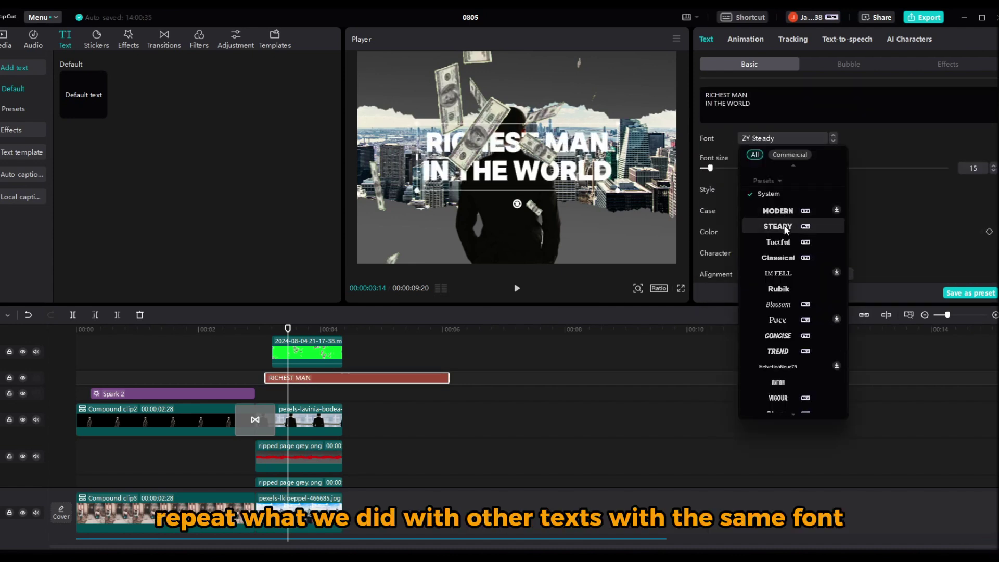
{"action": "left_click", "coordinate": [785, 228]}
{"action": "left_click", "coordinate": [757, 232]}
{"action": "left_click", "coordinate": [837, 247]}
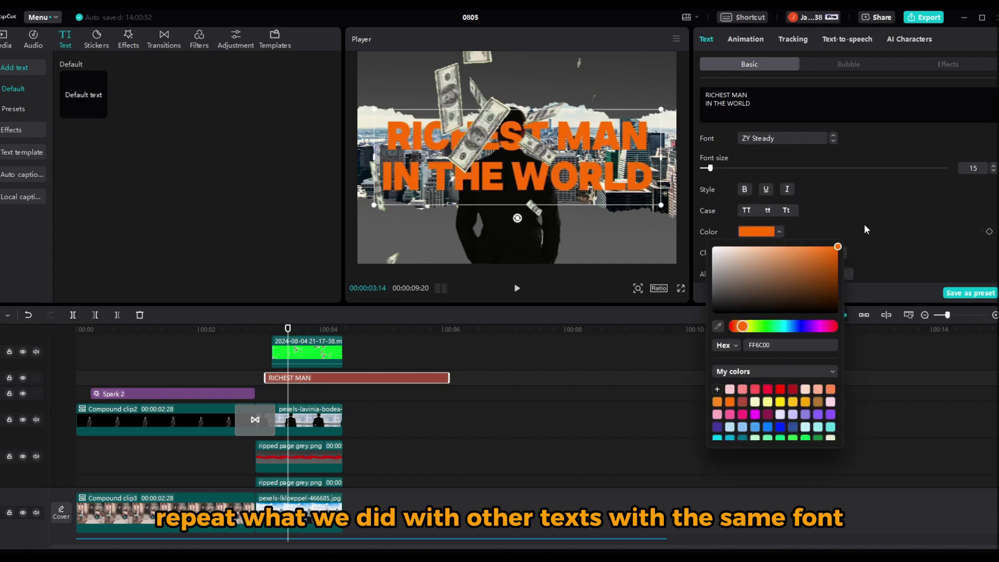
- Duplicate the RICHEST MAN title onto a second text track and give the lower copy a softened red glow
{"action": "mouse_move", "coordinate": [349, 378]}
{"action": "left_mouse_down"}
{"action": "mouse_move", "coordinate": [351, 398]}
{"action": "mouse_move", "coordinate": [355, 377]}
{"action": "mouse_move", "coordinate": [359, 397]}
{"action": "mouse_move", "coordinate": [367, 378]}
{"action": "left_mouse_up"}
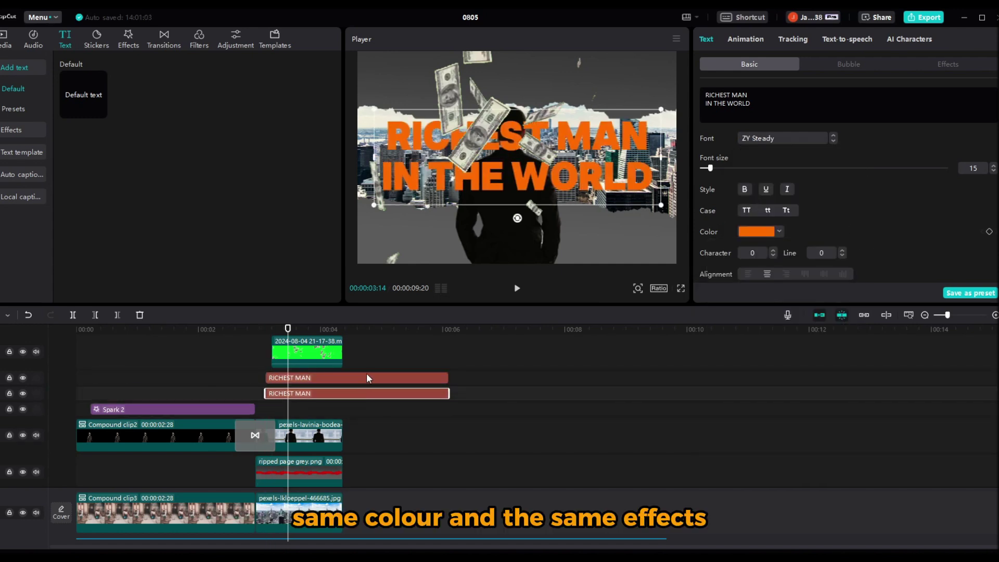
{"action": "scroll", "coordinate": [782, 216], "scroll_direction": "down", "scroll_amount": 5}
{"action": "left_click", "coordinate": [760, 210]}
{"action": "left_click", "coordinate": [753, 243]}
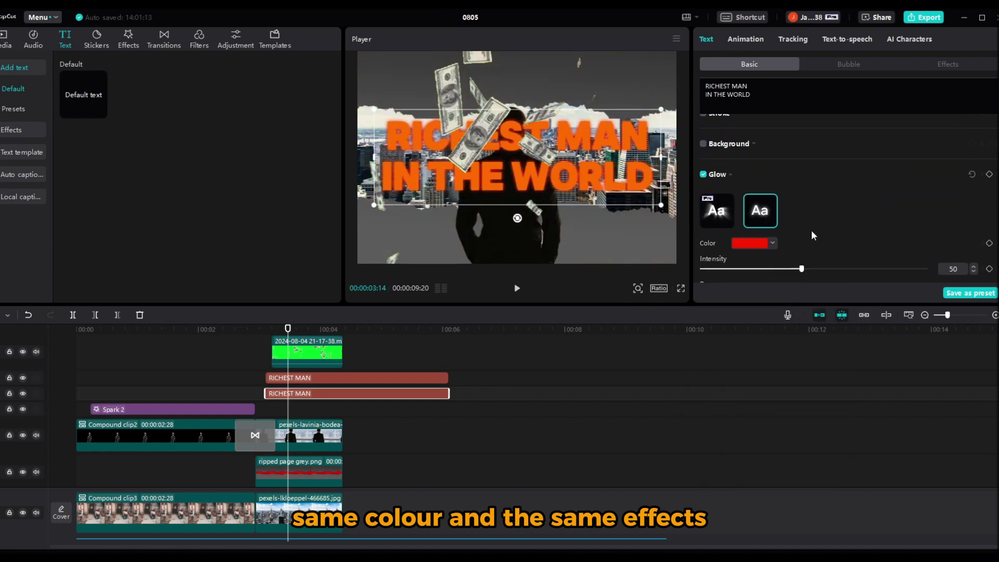
{"action": "scroll", "coordinate": [814, 235], "scroll_direction": "down", "scroll_amount": 2}
{"action": "left_click_drag", "start_coordinate": [802, 228], "coordinate": [765, 231]}
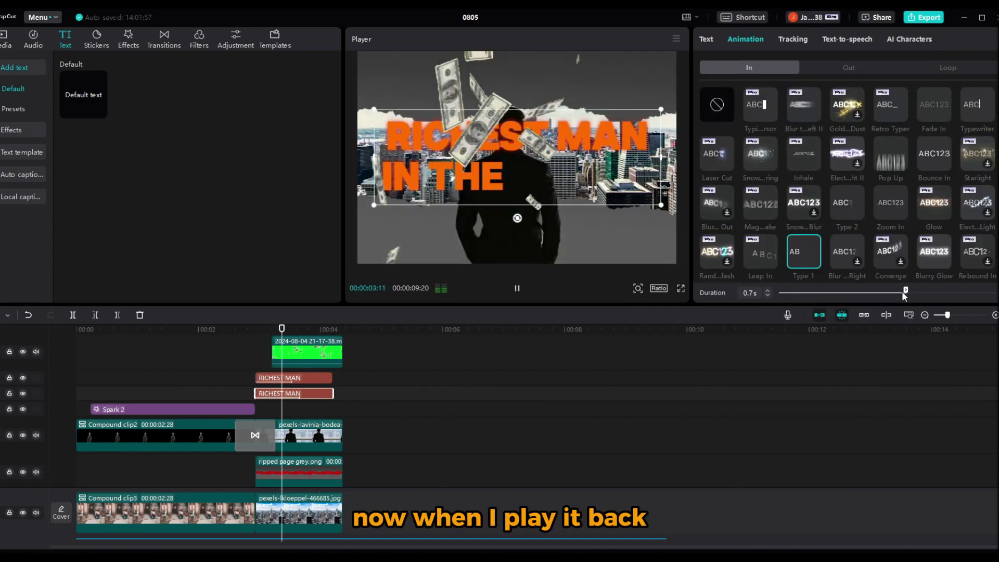
- Move both RICHEST MAN title clips below the businessman's track so the text sits behind him, and return the playhead to the start
{"action": "left_click", "coordinate": [295, 380]}
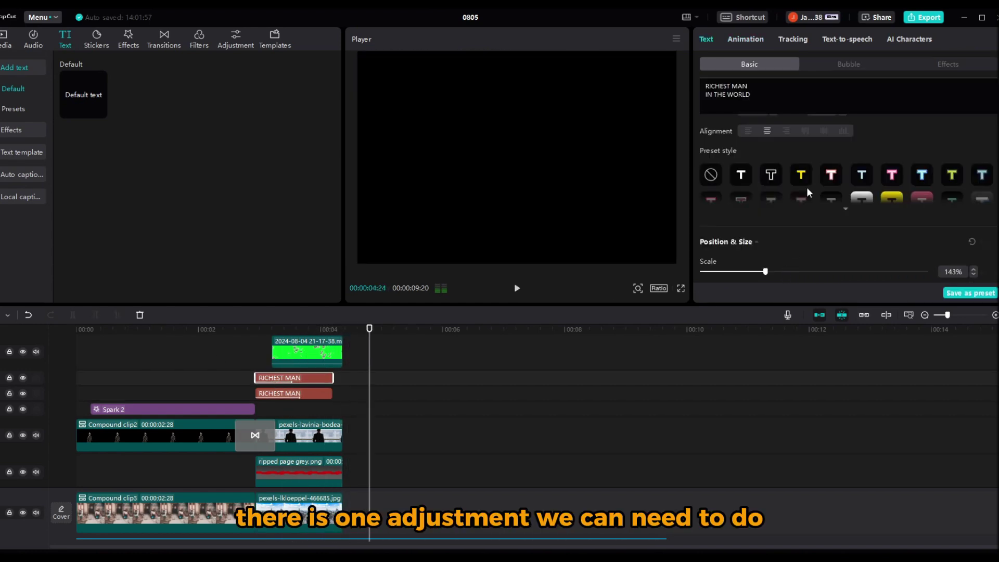
{"action": "mouse_move", "coordinate": [270, 329]}
{"action": "left_mouse_down"}
{"action": "mouse_move", "coordinate": [292, 335]}
{"action": "mouse_move", "coordinate": [265, 337]}
{"action": "mouse_move", "coordinate": [284, 341]}
{"action": "left_mouse_up"}
{"action": "scroll", "coordinate": [320, 359], "scroll_direction": "down", "scroll_amount": 1}
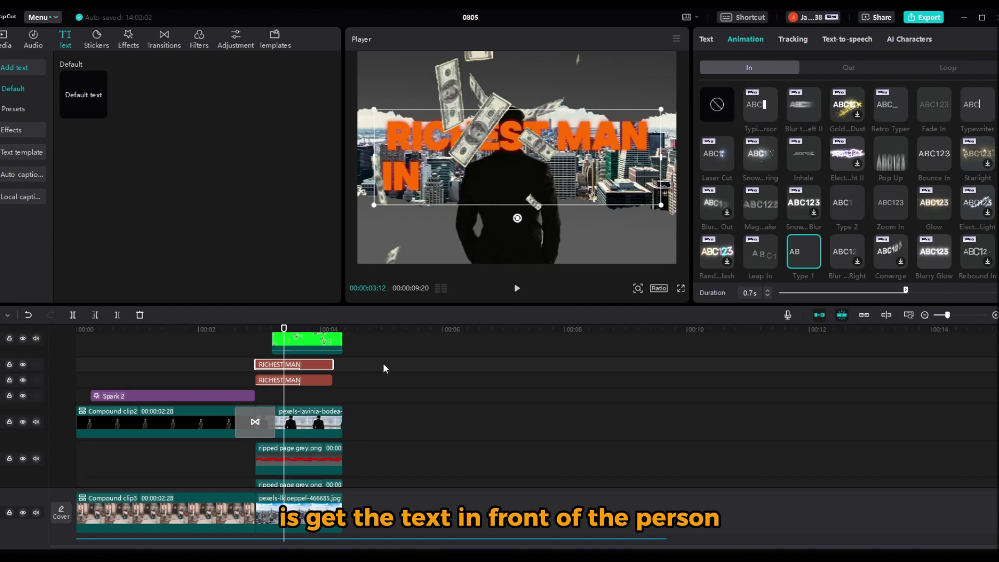
{"action": "left_click", "coordinate": [308, 380]}
{"action": "left_click", "coordinate": [304, 368], "text": "ctrl"}
{"action": "left_click_drag", "start_coordinate": [319, 365], "coordinate": [321, 416]}
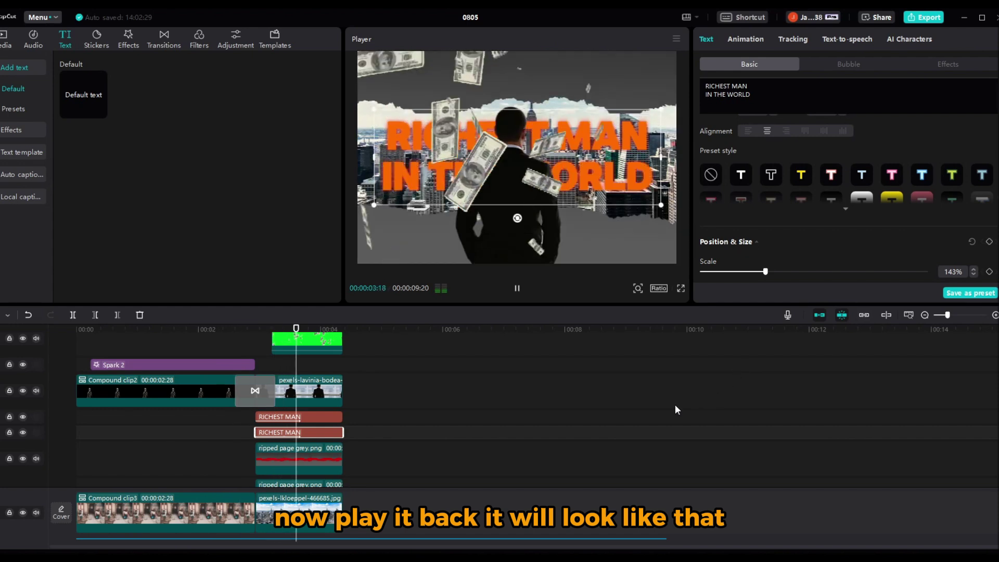
{"action": "left_click", "coordinate": [676, 405]}
{"action": "key", "text": "Home"}
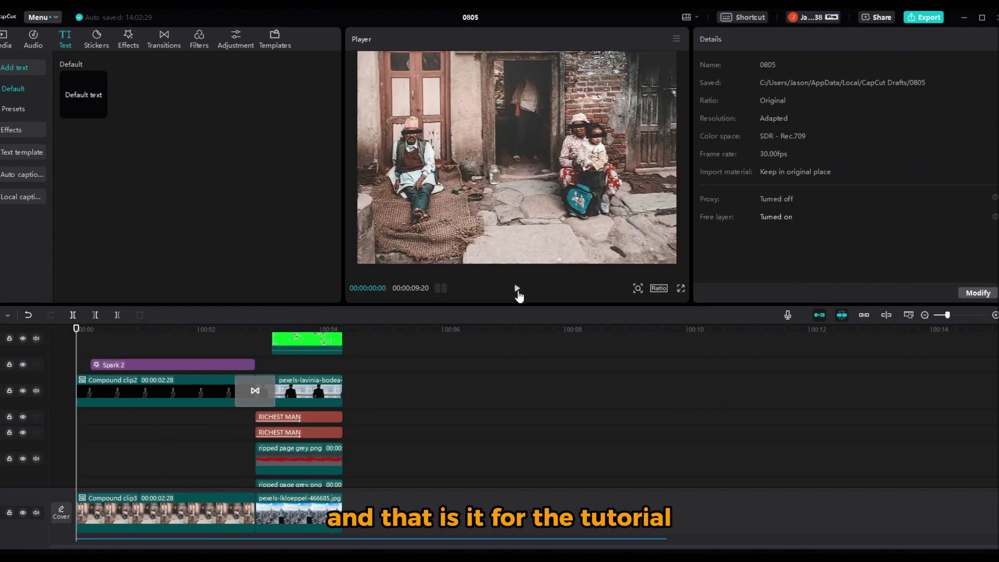